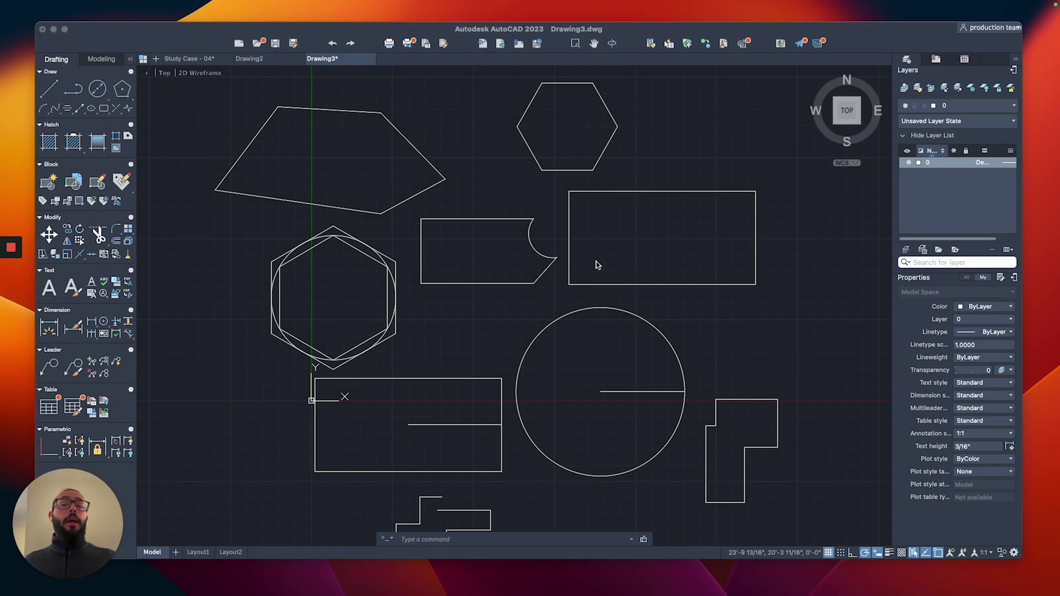
Step: Select all the existing shapes with a crossing window and erase them from the drawing
click(663, 138)
click(649, 146)
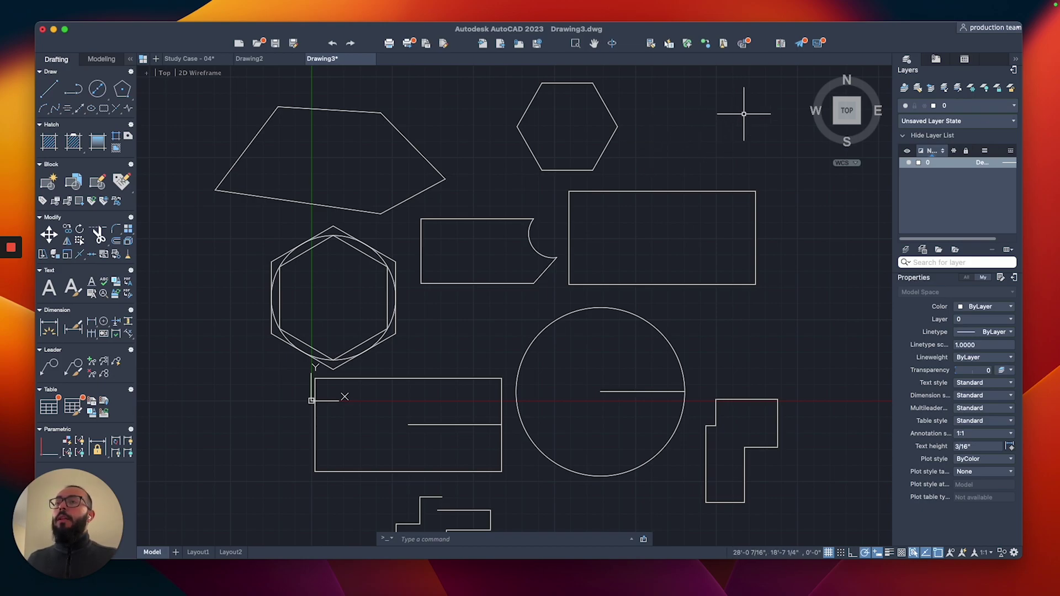
click(794, 73)
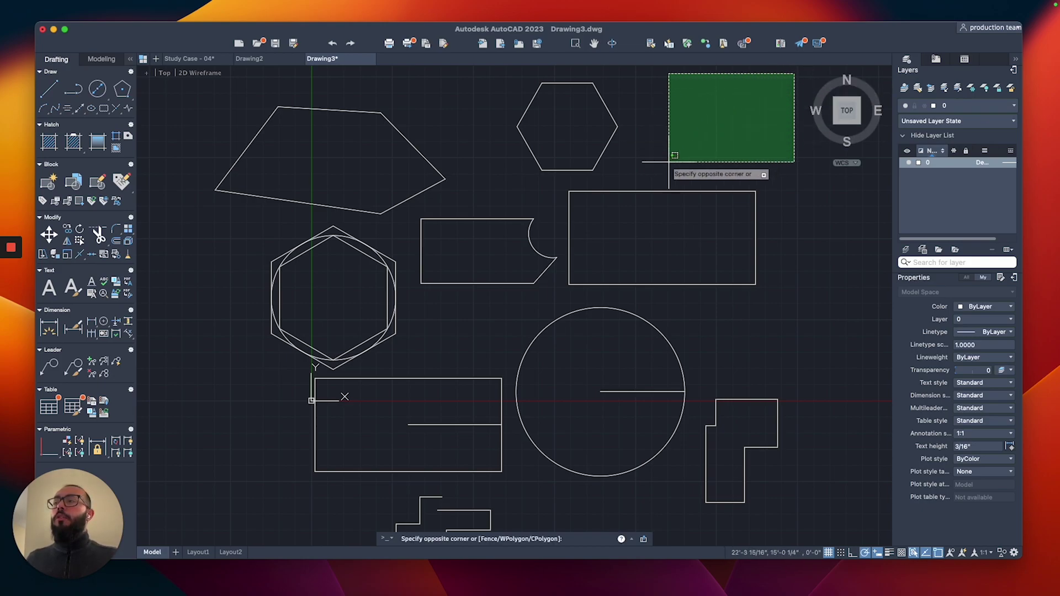
click(256, 535)
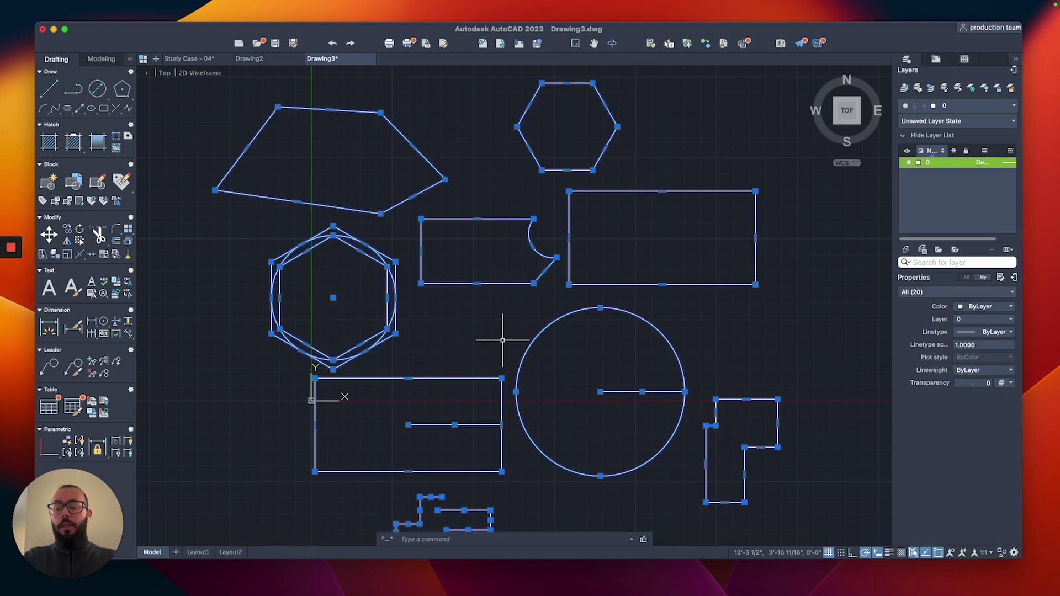
text(e)
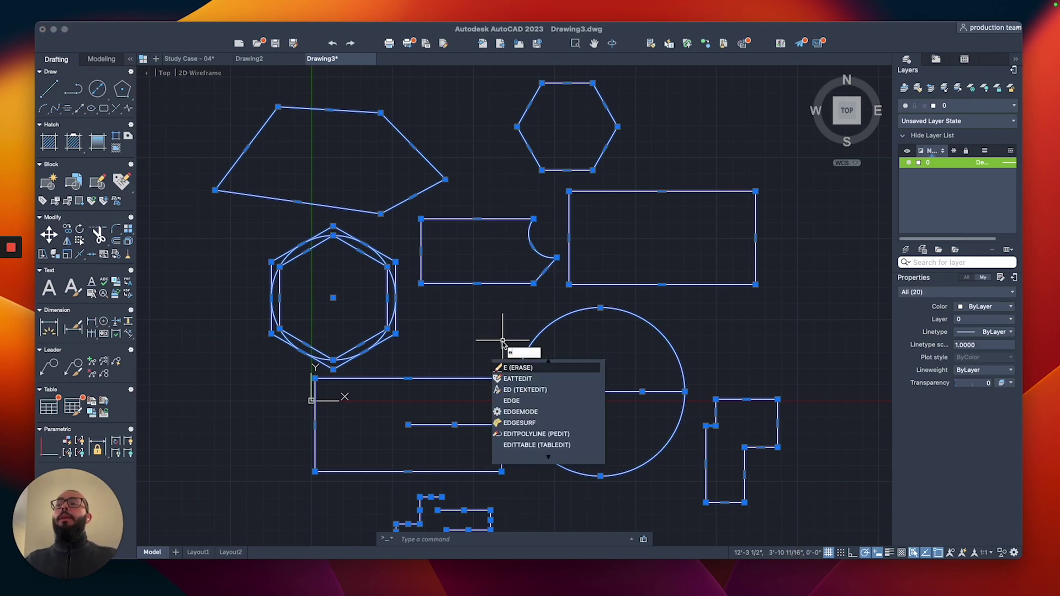
key(Return)
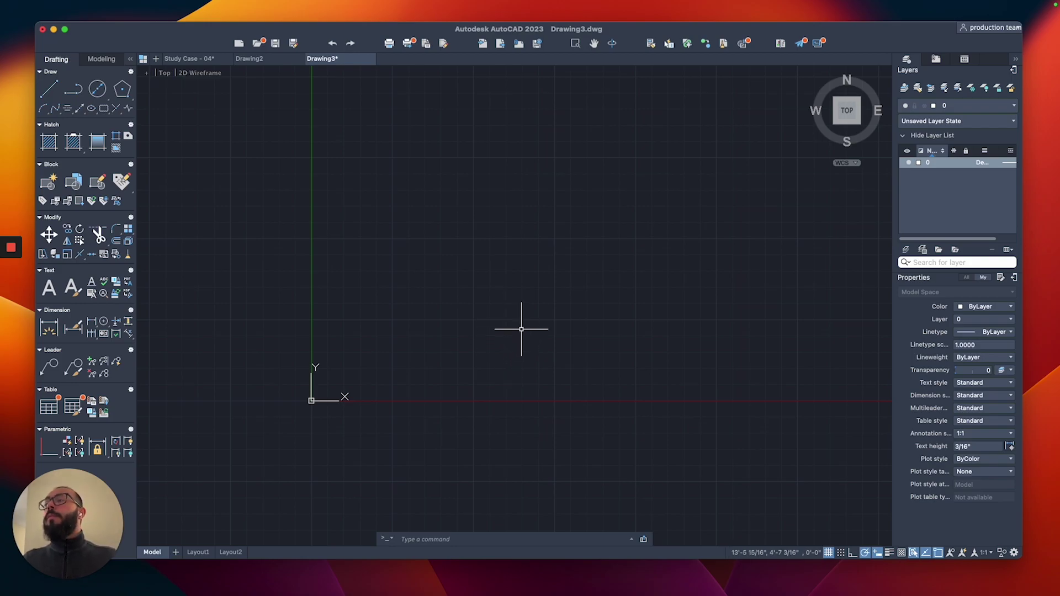
scroll(521, 329, left, 1)
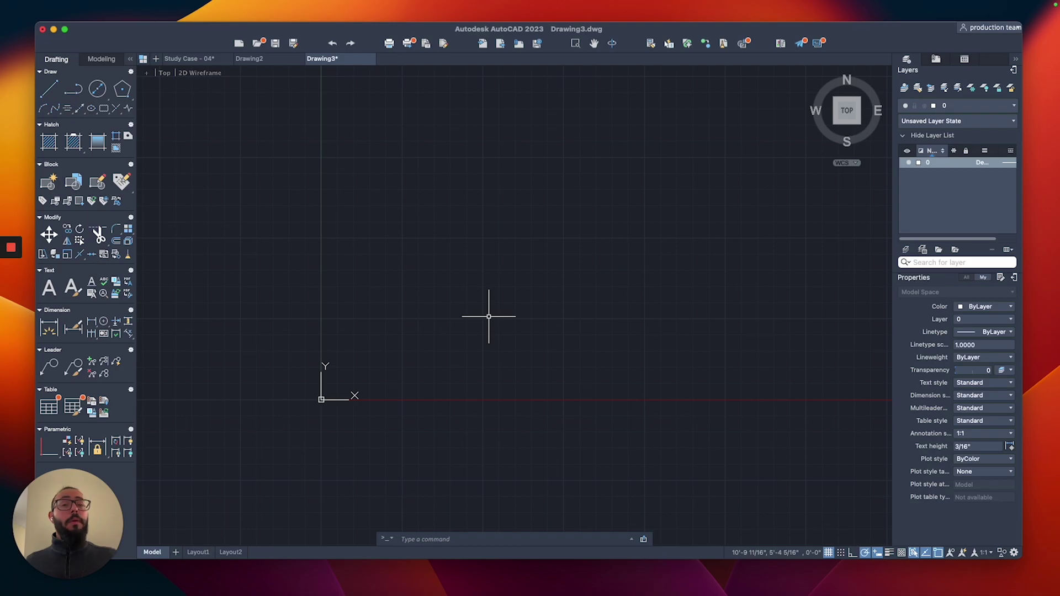
middle_drag(505, 278, 544, 283)
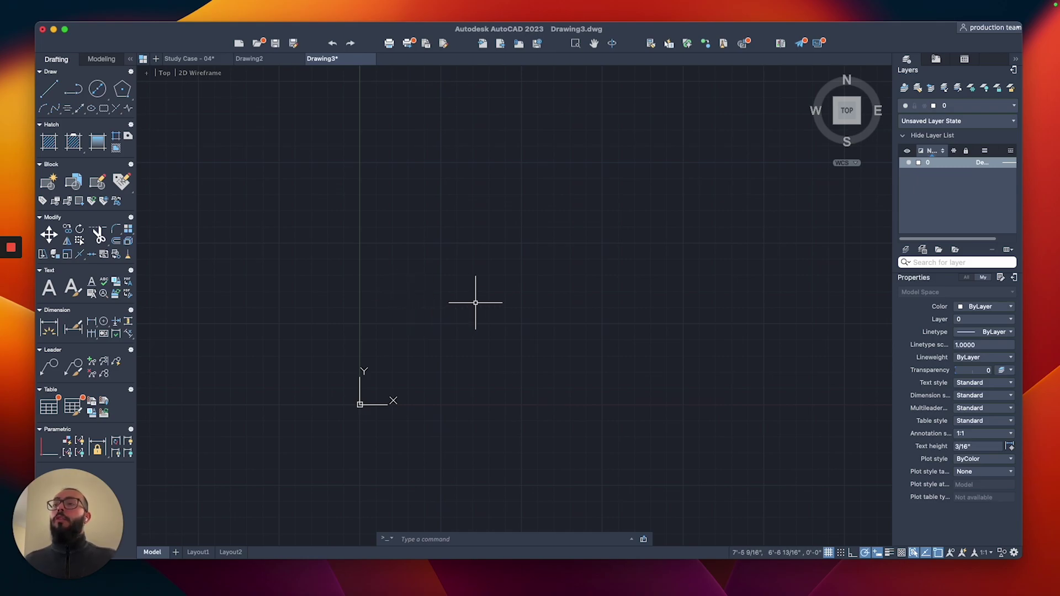
middle_drag(481, 301, 372, 388)
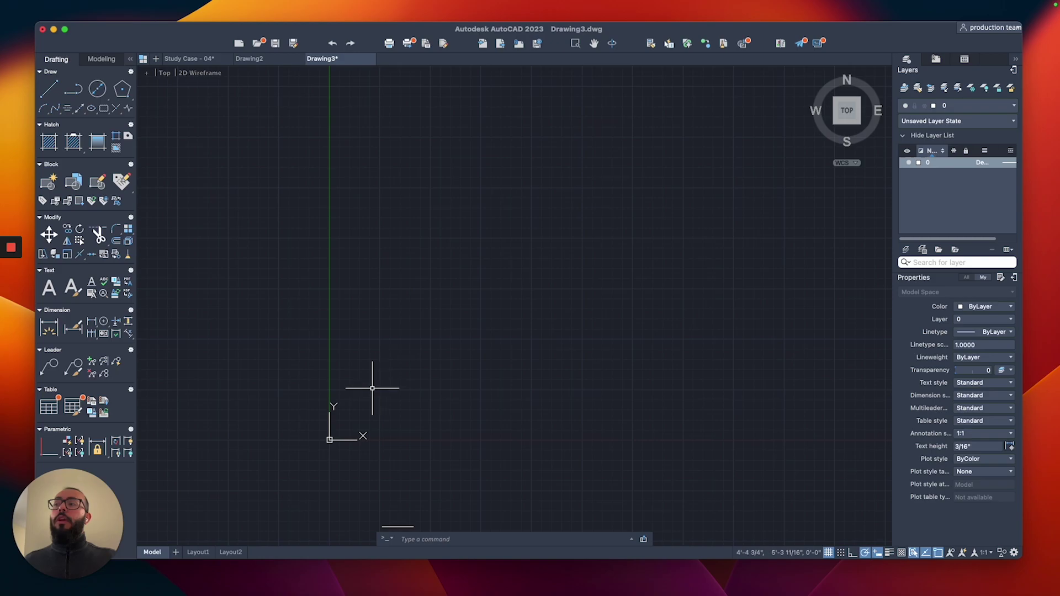
click(367, 392)
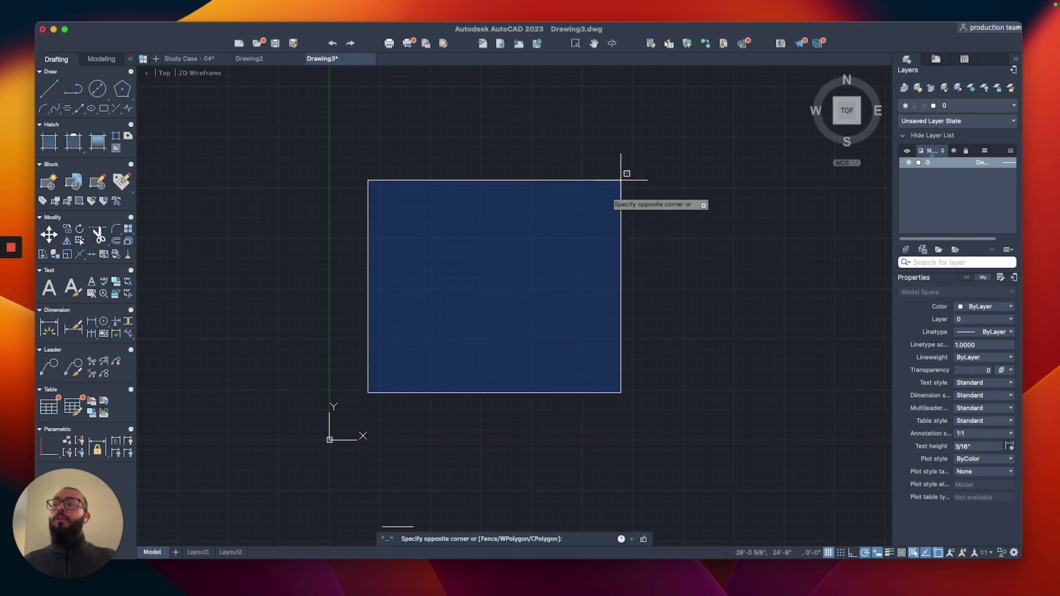
click(755, 99)
middle_drag(456, 275, 740, 229)
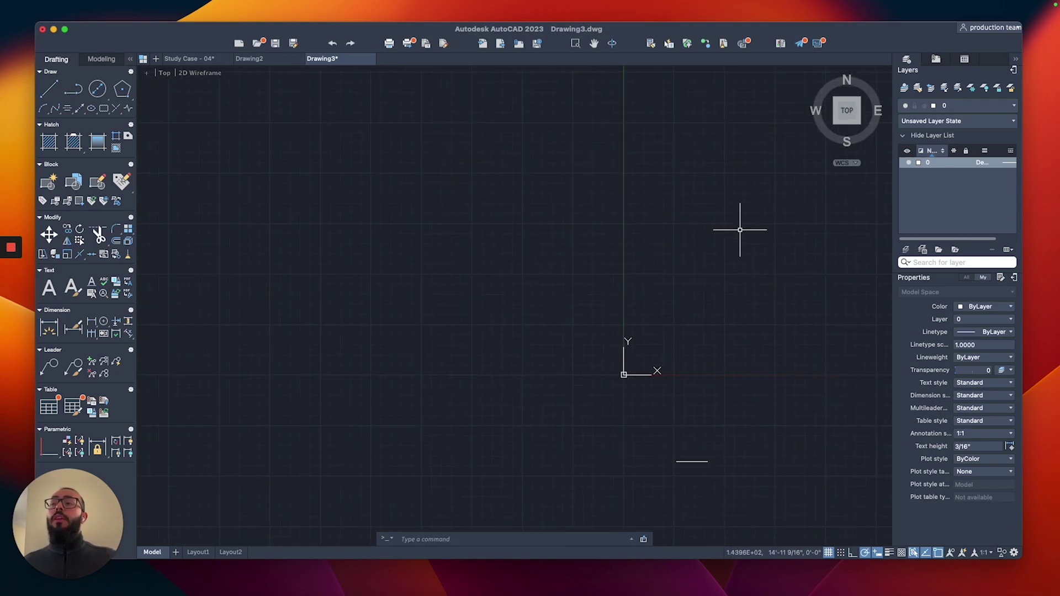
click(658, 345)
click(863, 219)
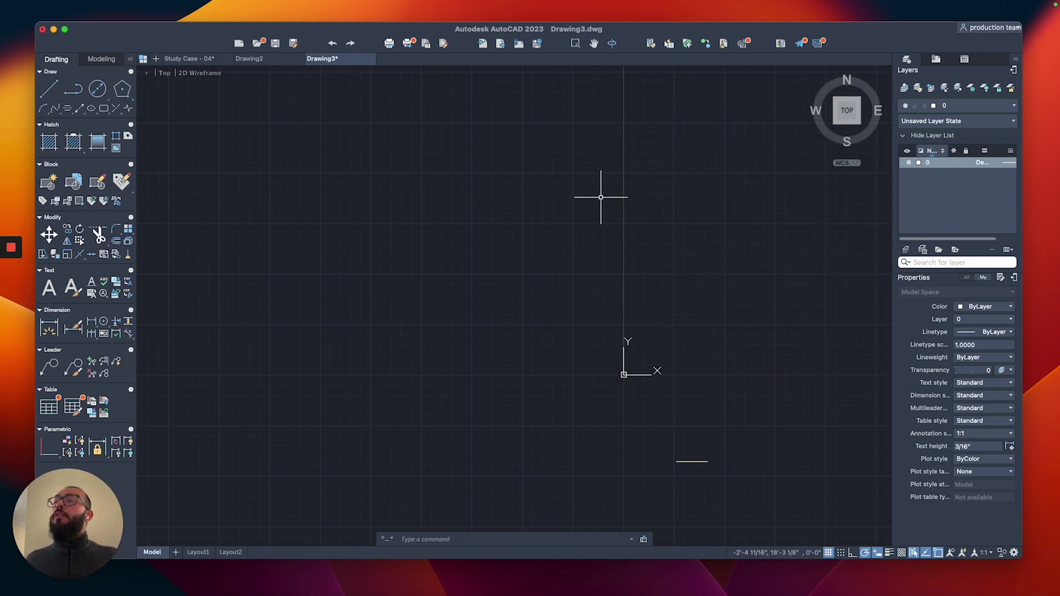
click(602, 121)
click(288, 391)
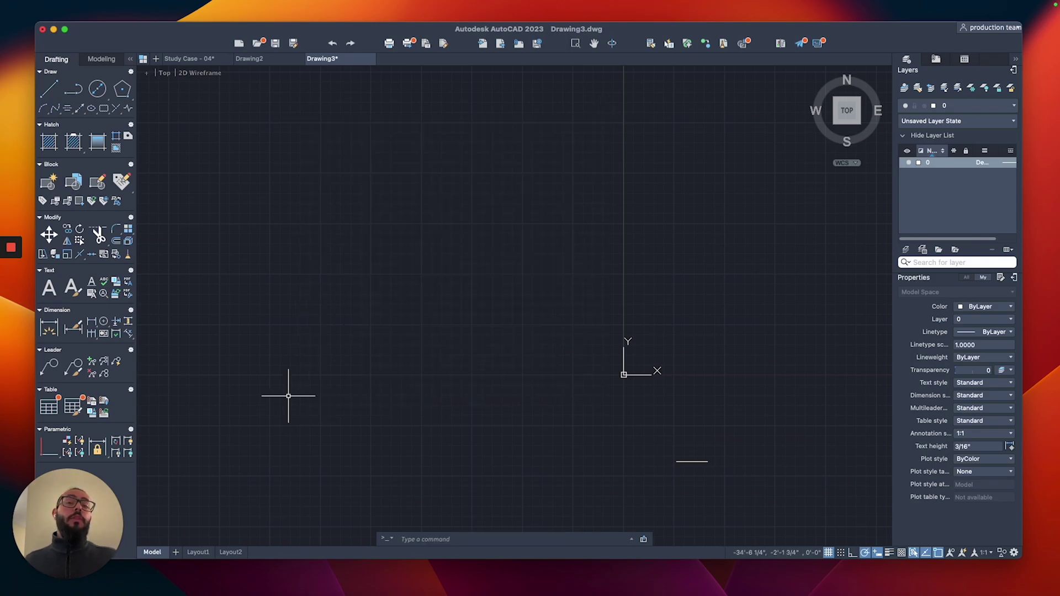
middle_drag(391, 349, 234, 373)
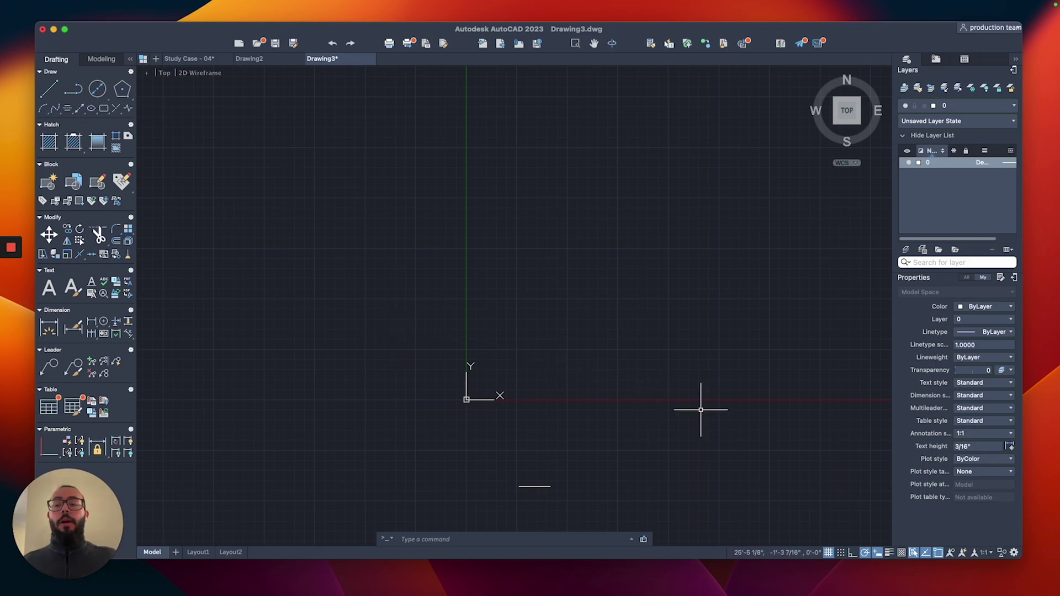
click(828, 553)
click(828, 553)
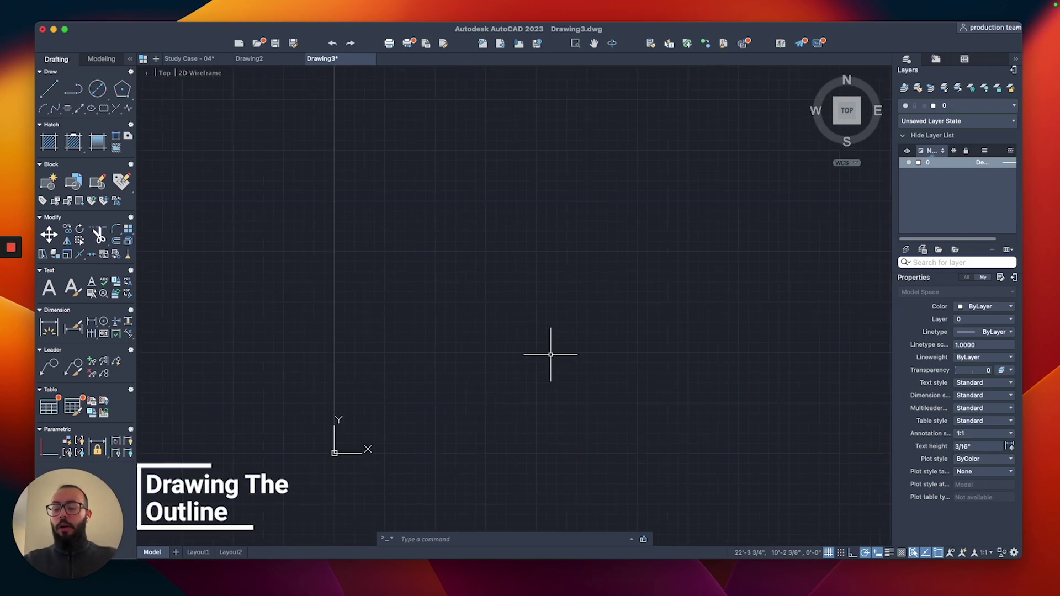
Step: Start a polyline outline above the X axis with a 22' segment going left and an 82' segment going up
text(pl)
key(Return)
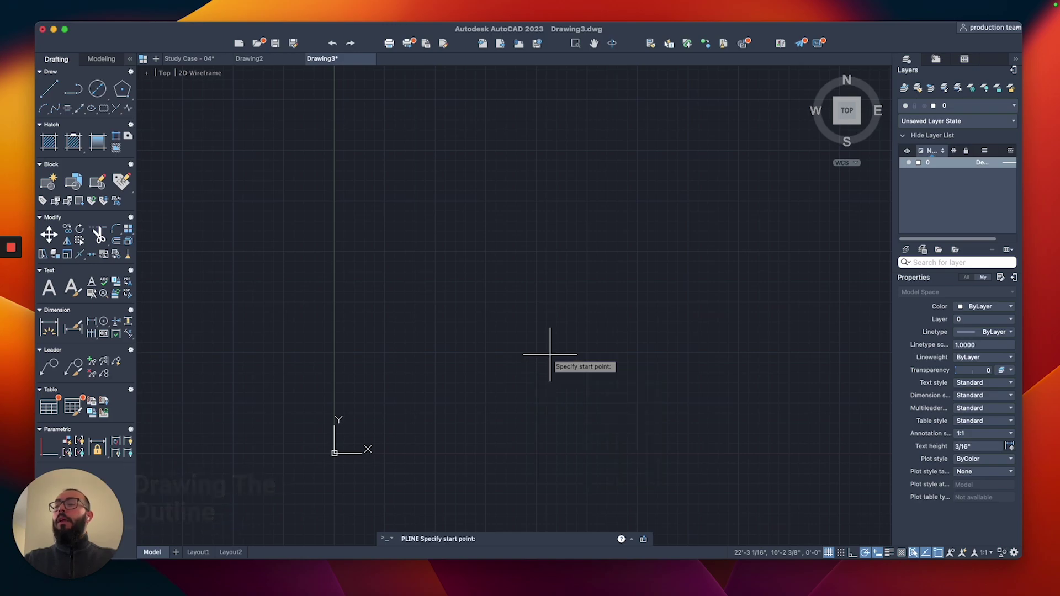
click(676, 341)
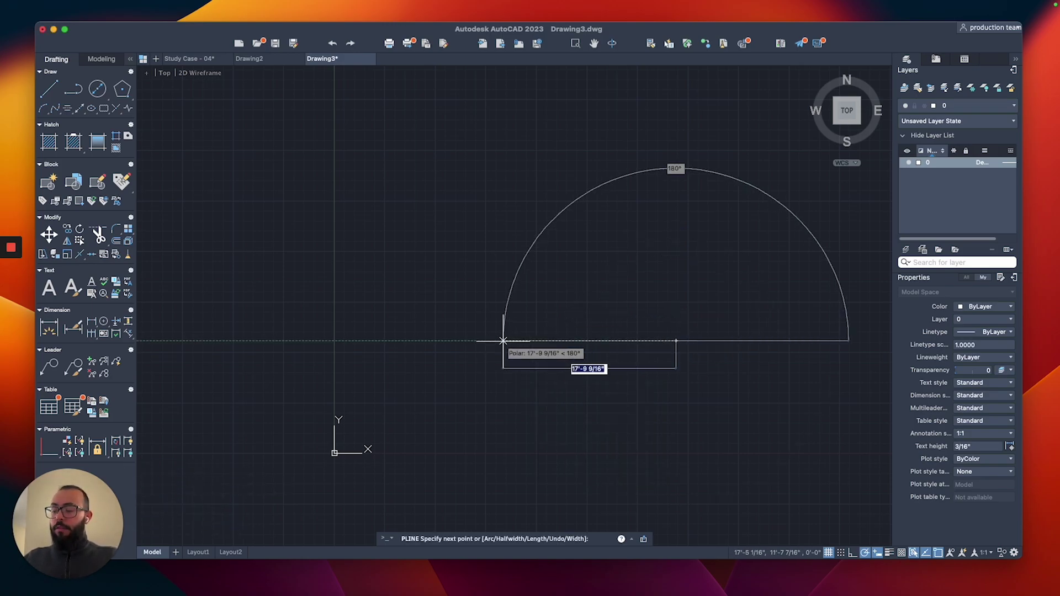
text(22)
key(Return)
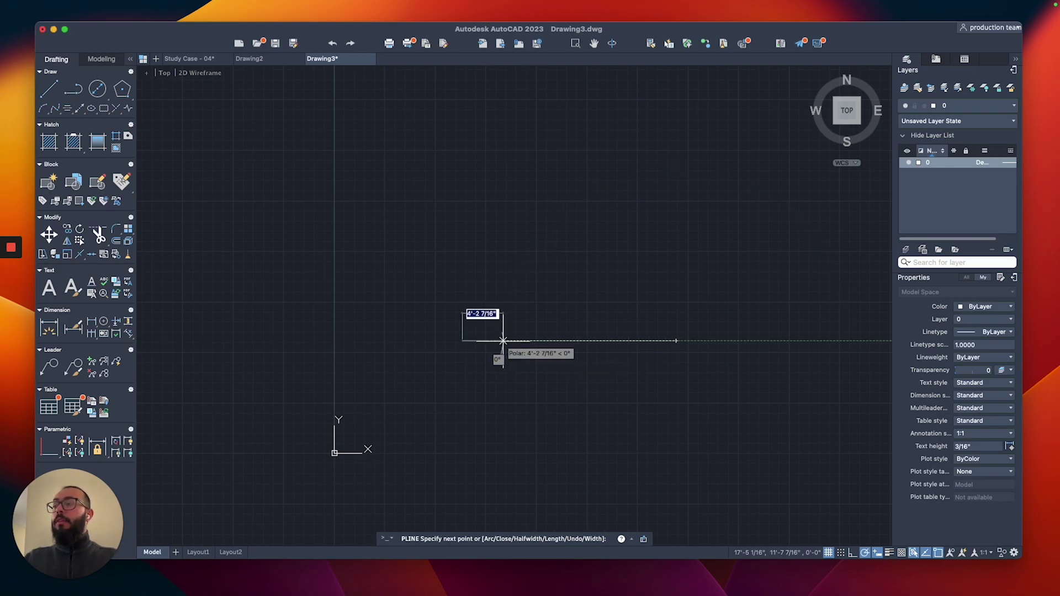
scroll(481, 331, up, 5)
mouse_move(491, 154)
middle_down()
mouse_move(453, 310)
mouse_move(442, 261)
middle_up()
scroll(443, 260, down, 1)
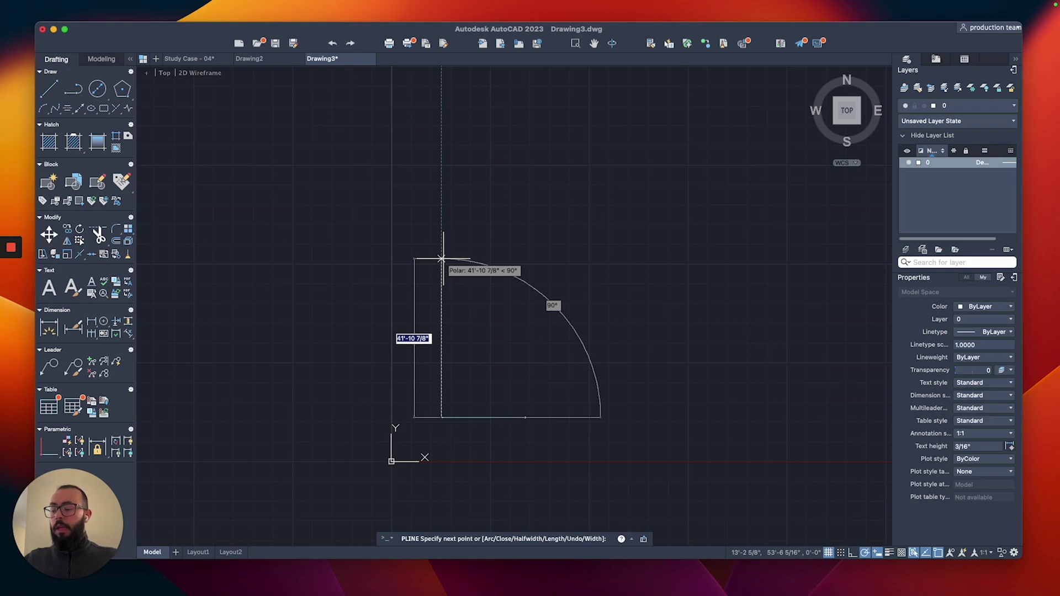
text(82)
key(Return)
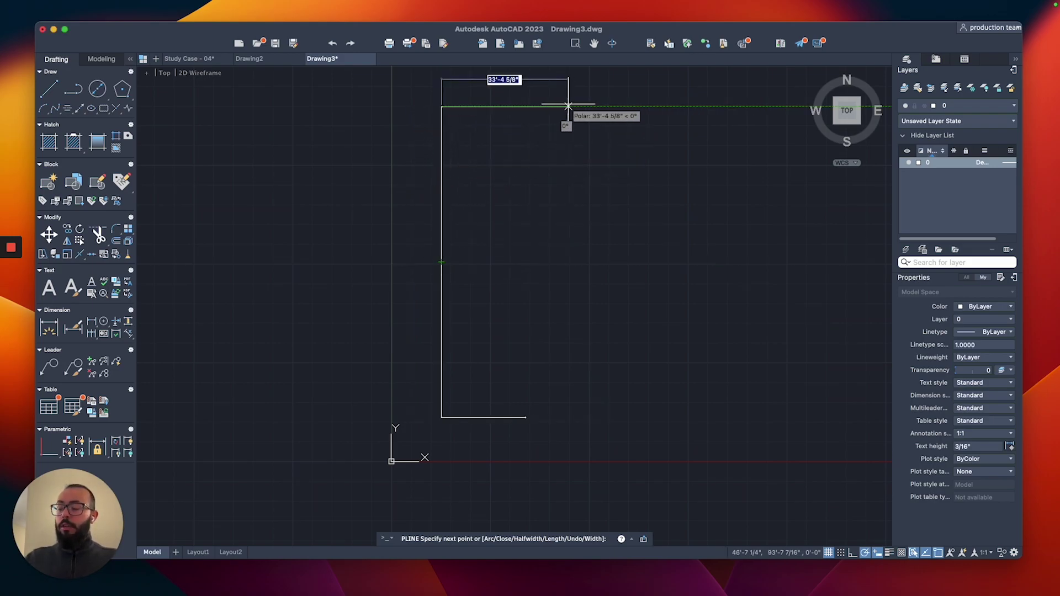
Step: Continue the outline with segments 22' right, 24' down and 11' right
text(22)
key(Return)
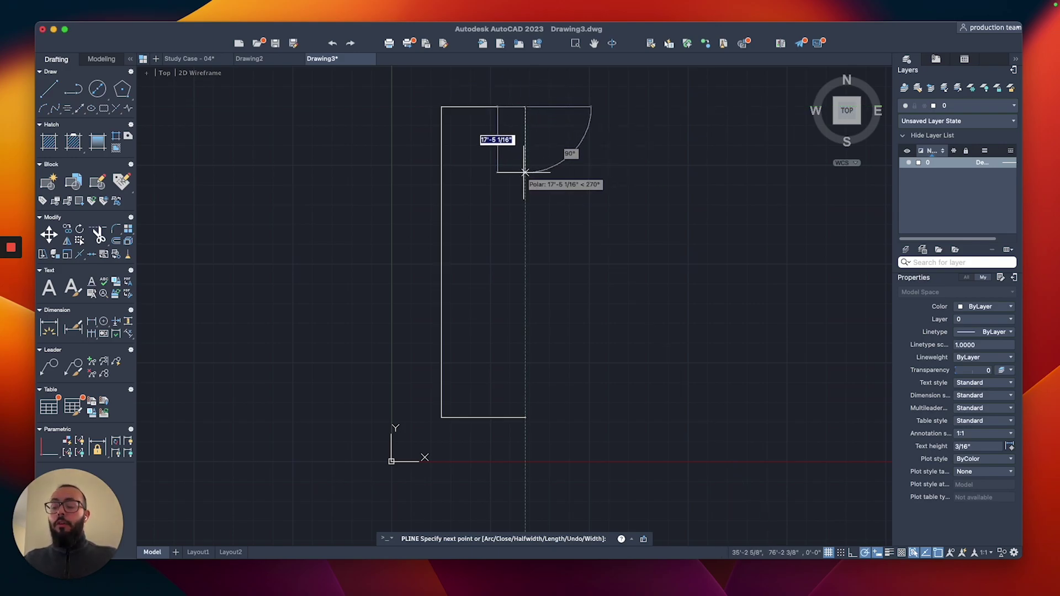
text(24)
key(Return)
text(11)
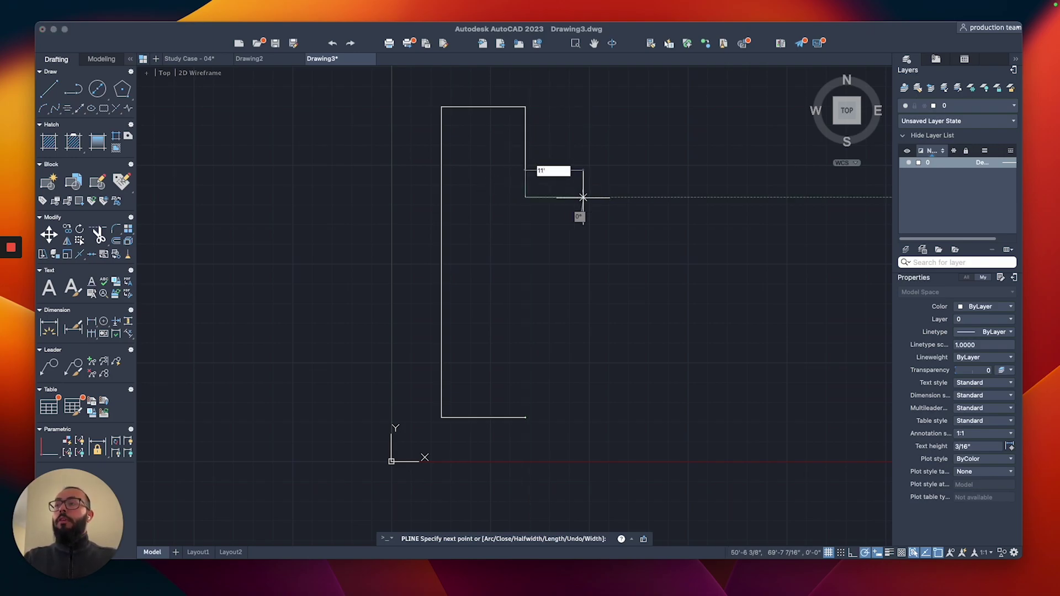
key(Return)
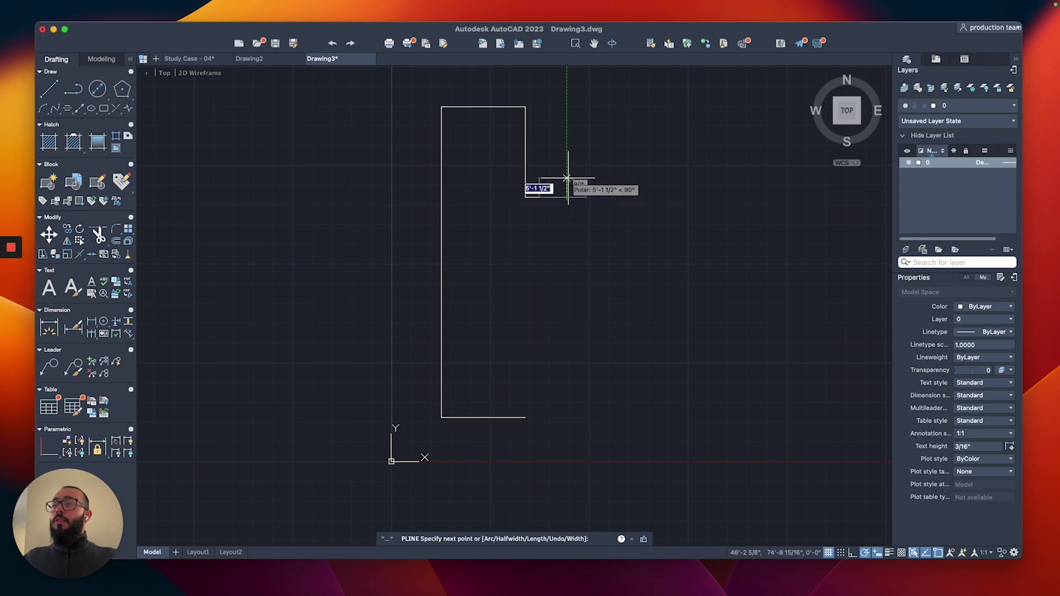
Step: Draw the outline's right wing with segments 11' up, 20' right, 47' down and 20' left
text(11)
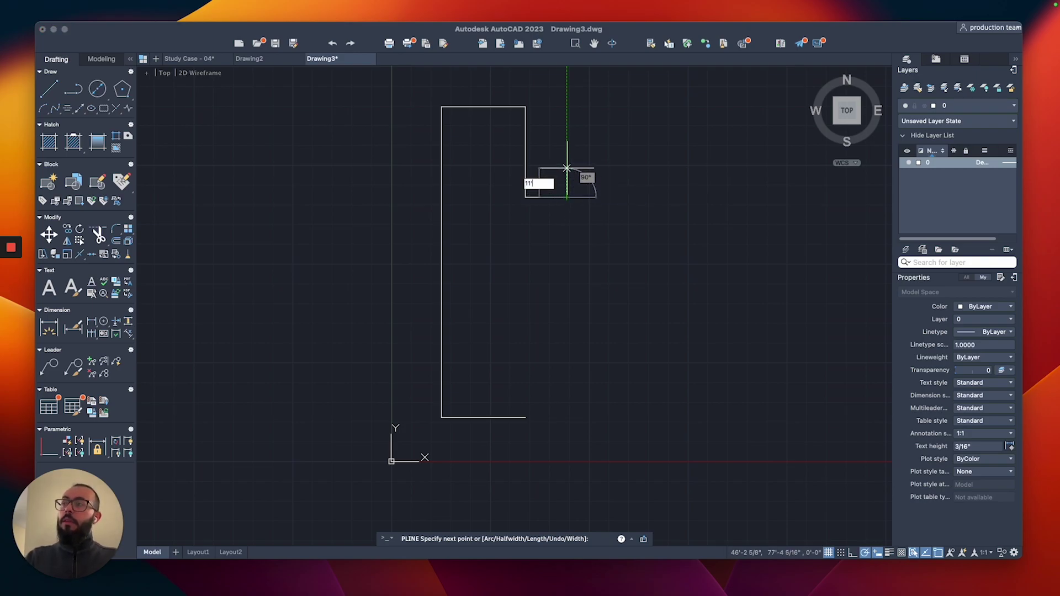
key(Return)
text(20)
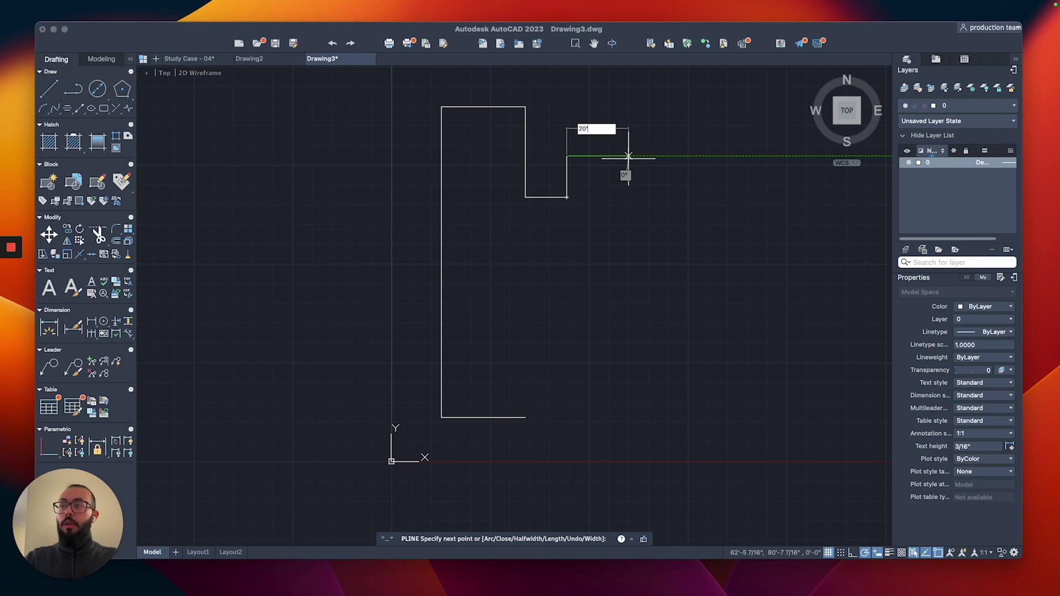
key(Return)
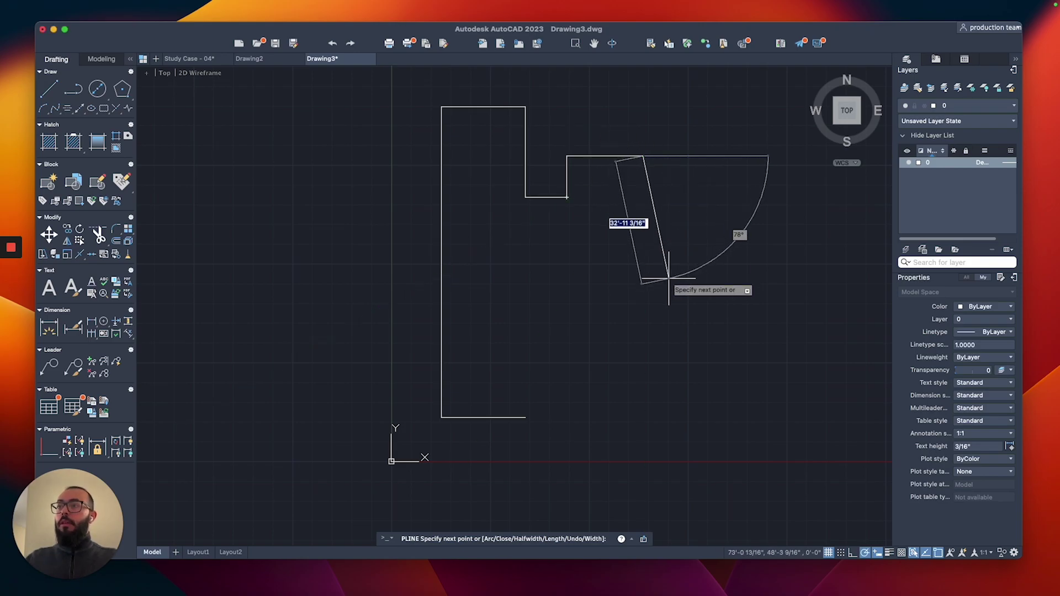
text(47)
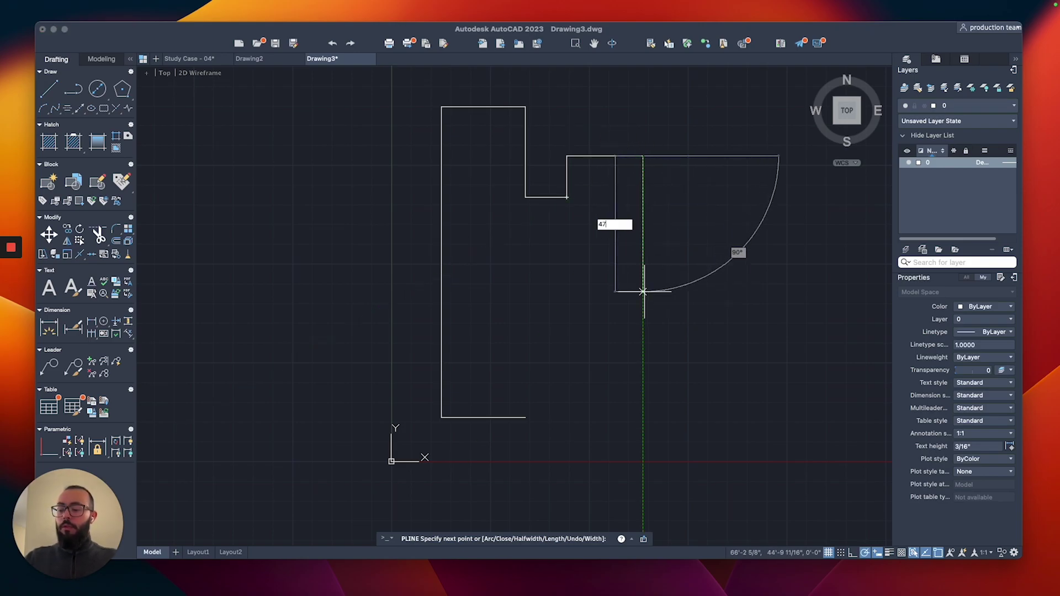
key(Return)
text(20)
key(Return)
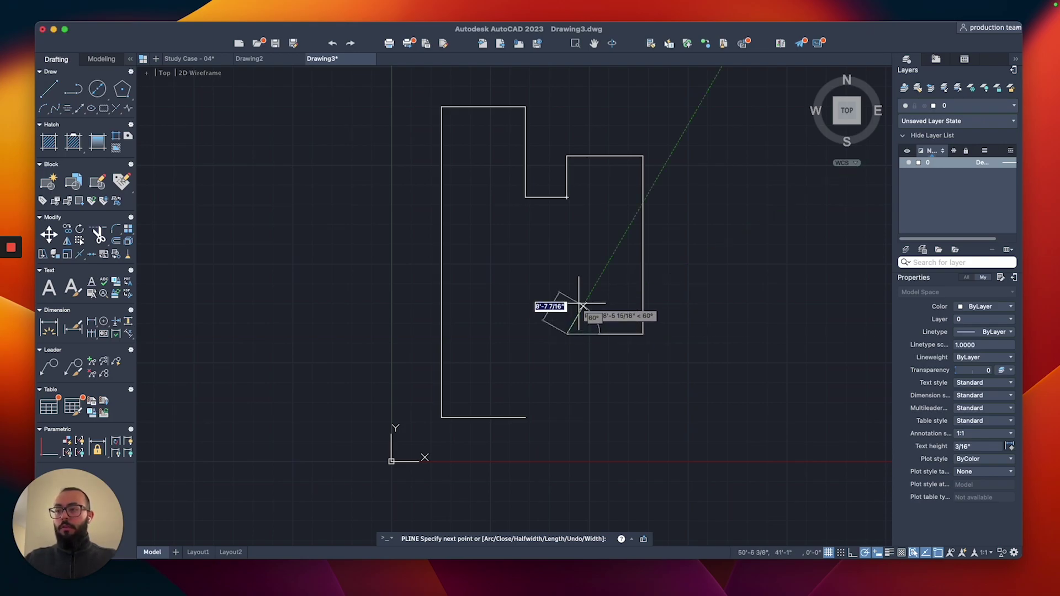
Step: Finish the outline with segments 6' up and 11' left, then down to the outline's starting point
text(6)
key(Return)
text(11)
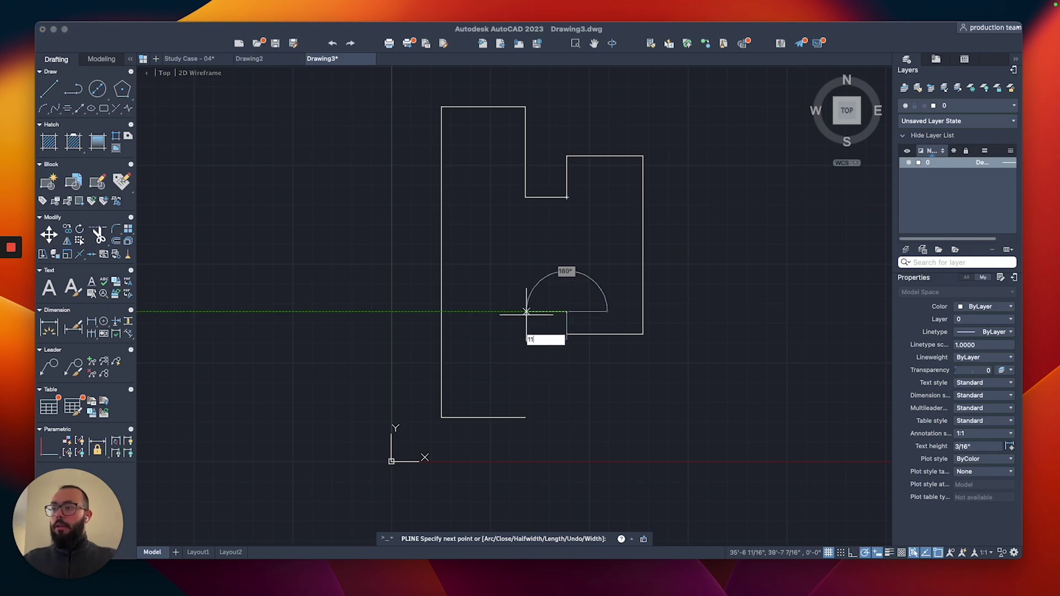
key(Return)
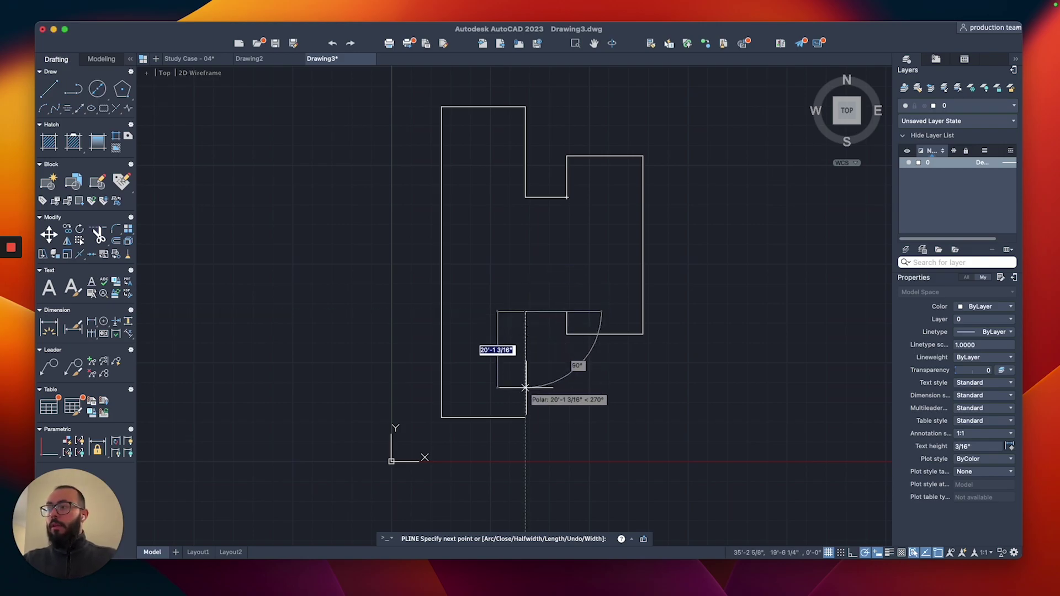
click(525, 417)
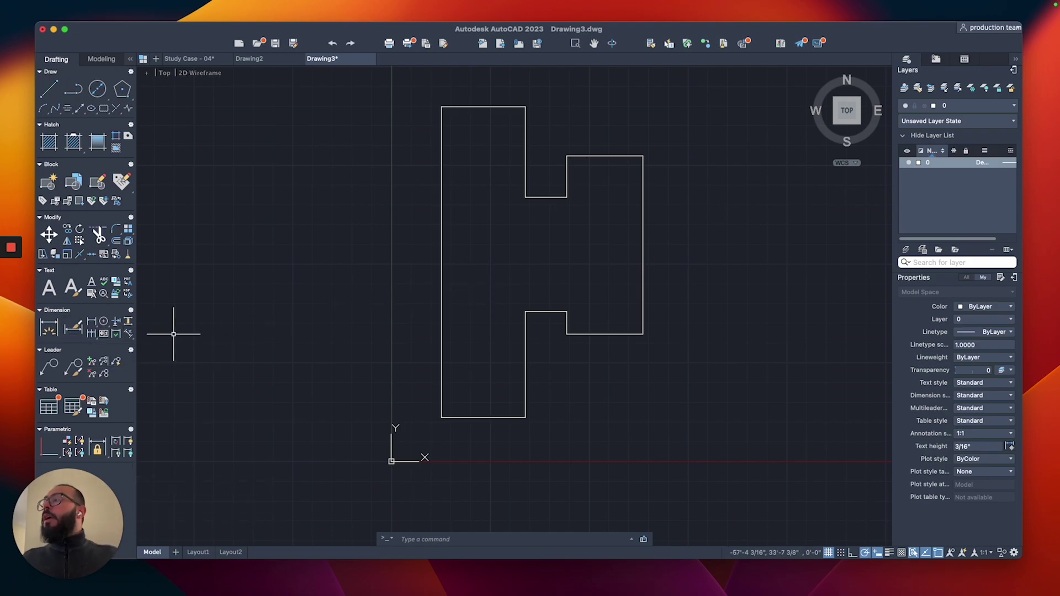
Step: Add a linear dimension to the outline's bottom edge, placing the dimension line just below it
click(92, 325)
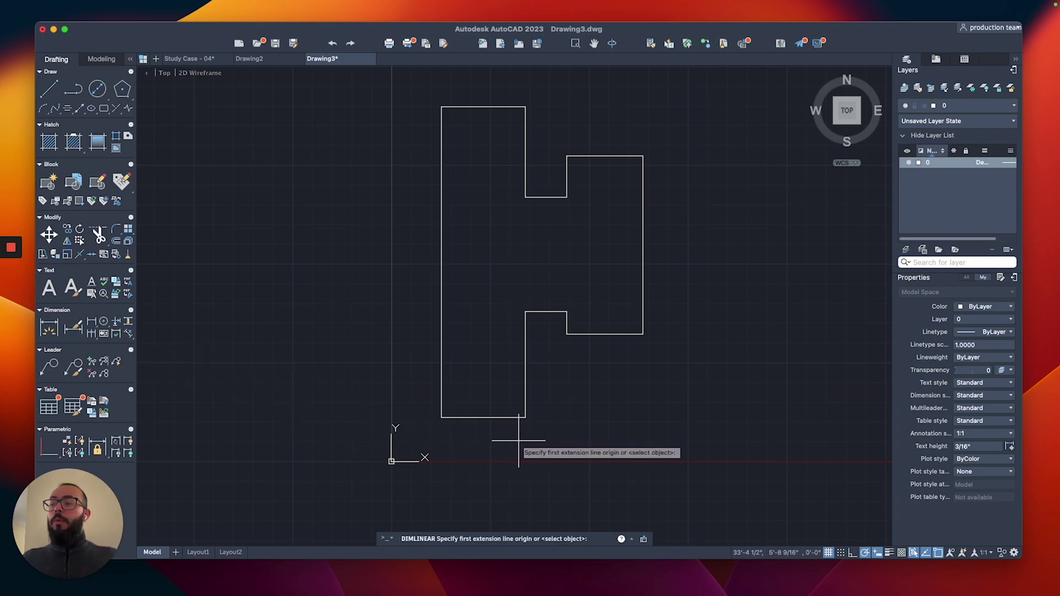
click(524, 420)
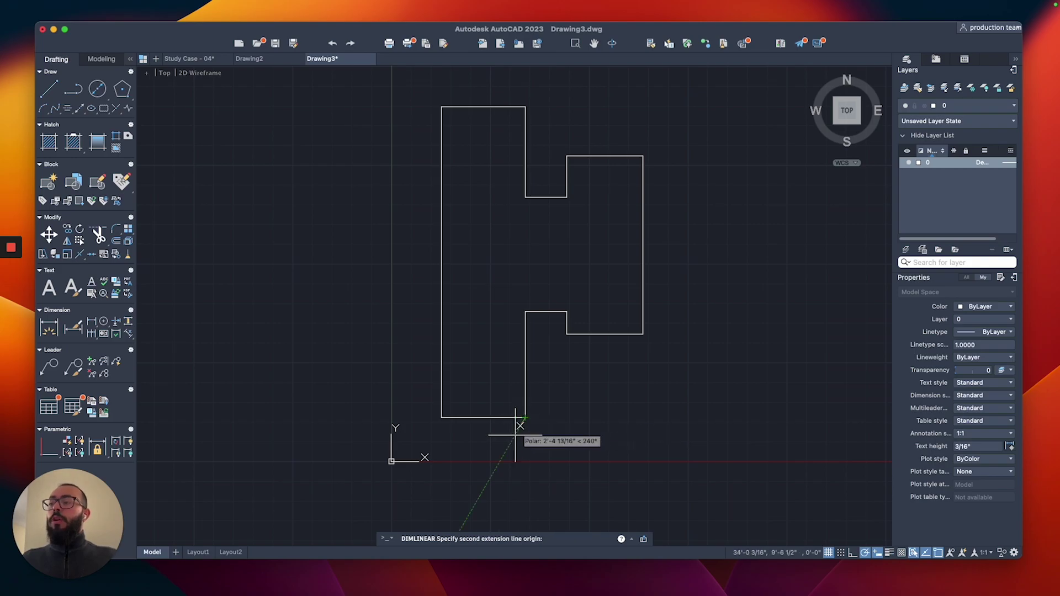
click(443, 419)
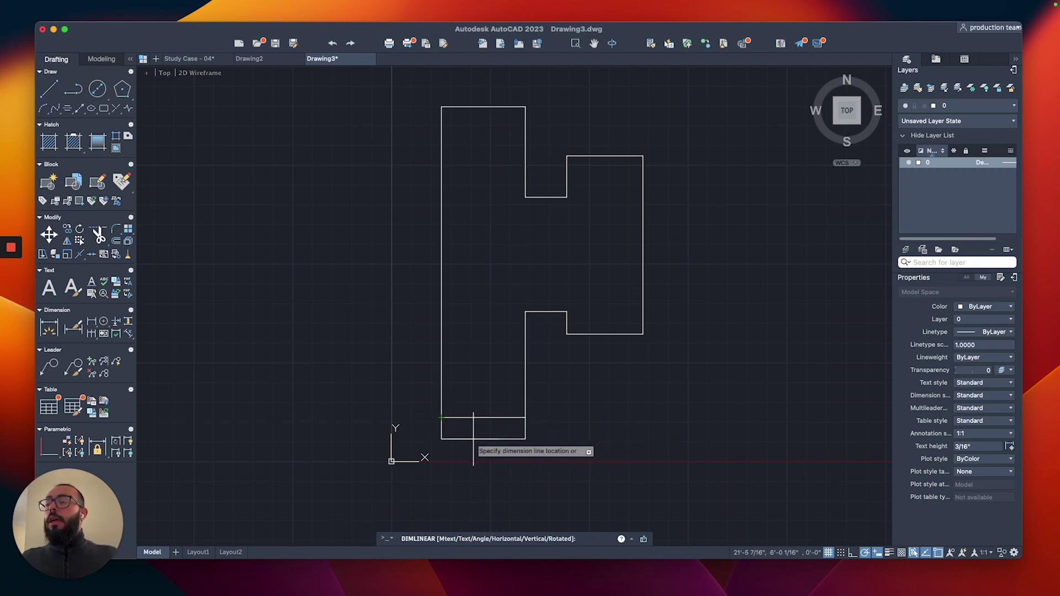
click(449, 435)
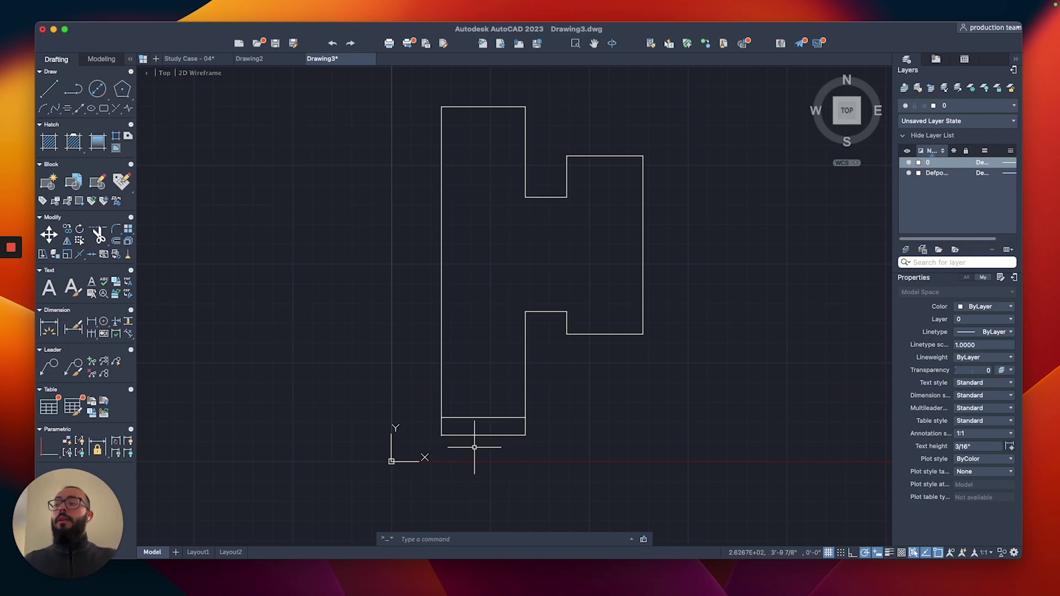
scroll(474, 448, up, 4)
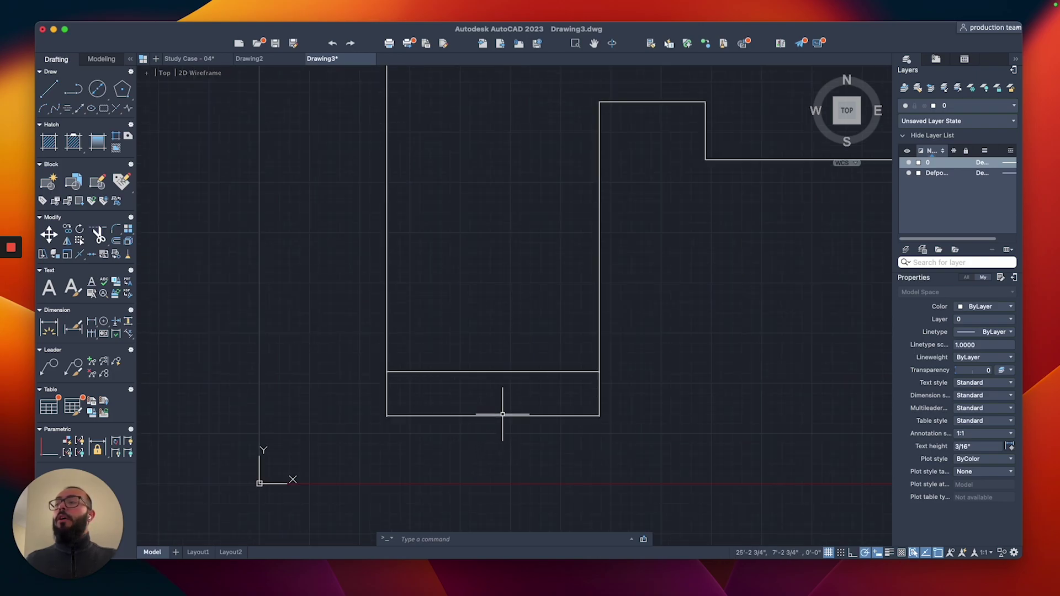
Step: Examine the text of the linear dimension below the outline's bottom edge up close, and compare it with the whole outline
scroll(512, 405, up, 2)
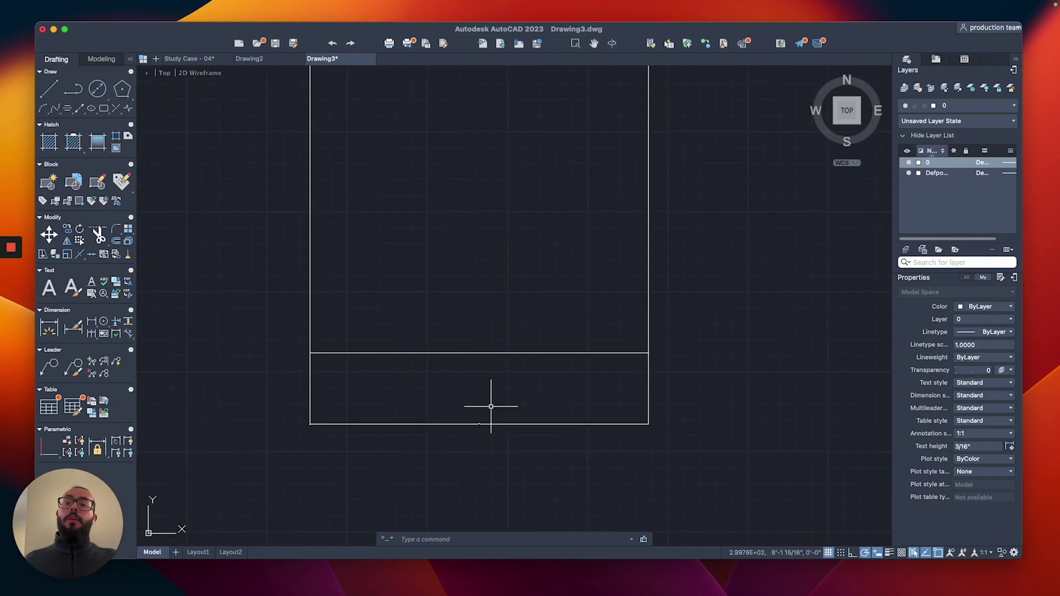
scroll(491, 406, up, 5)
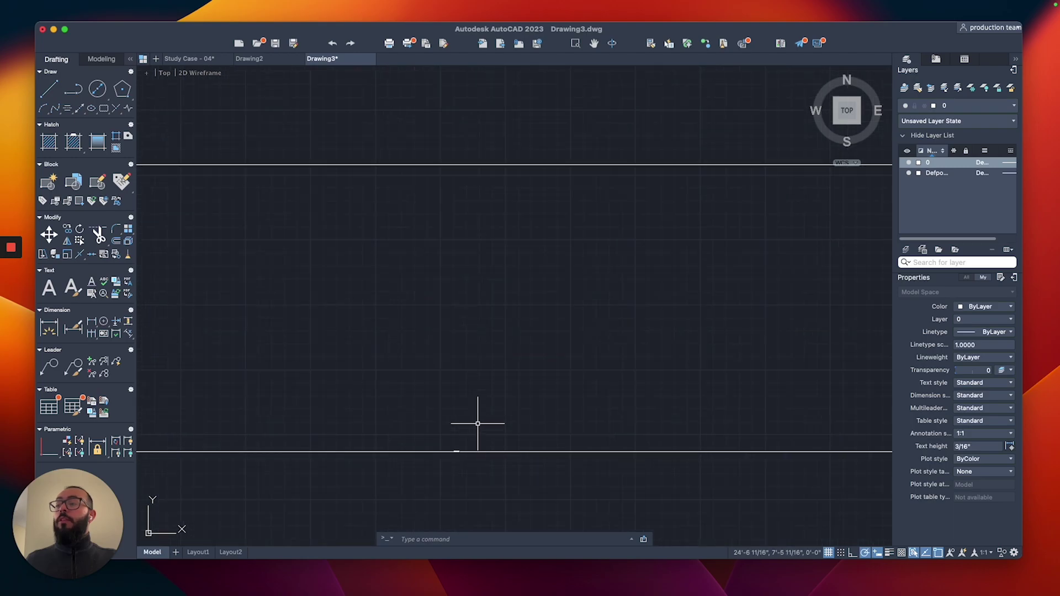
scroll(456, 455, up, 3)
scroll(454, 453, up, 3)
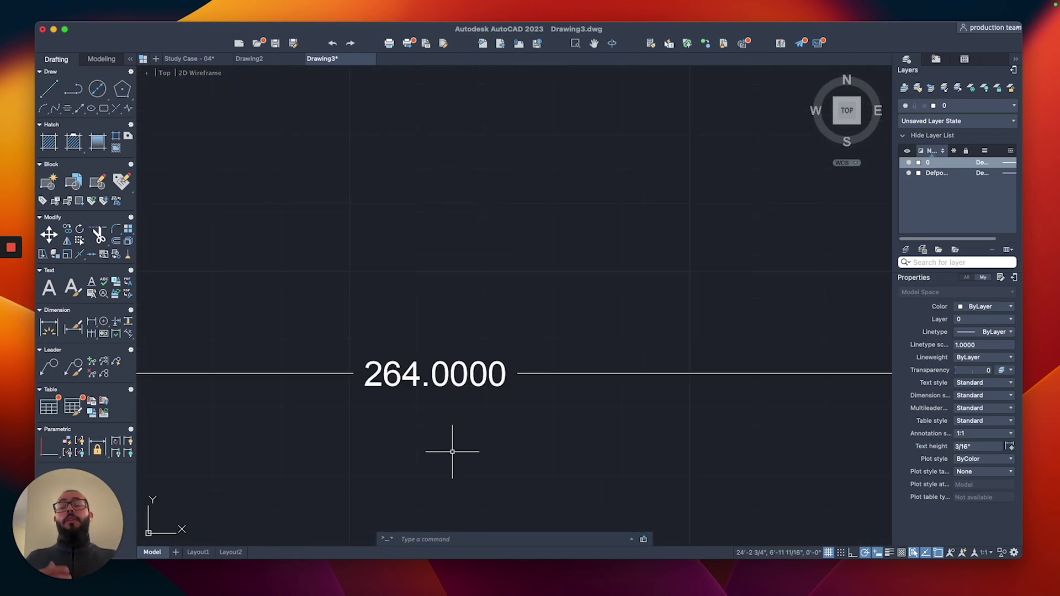
scroll(452, 451, down, 4)
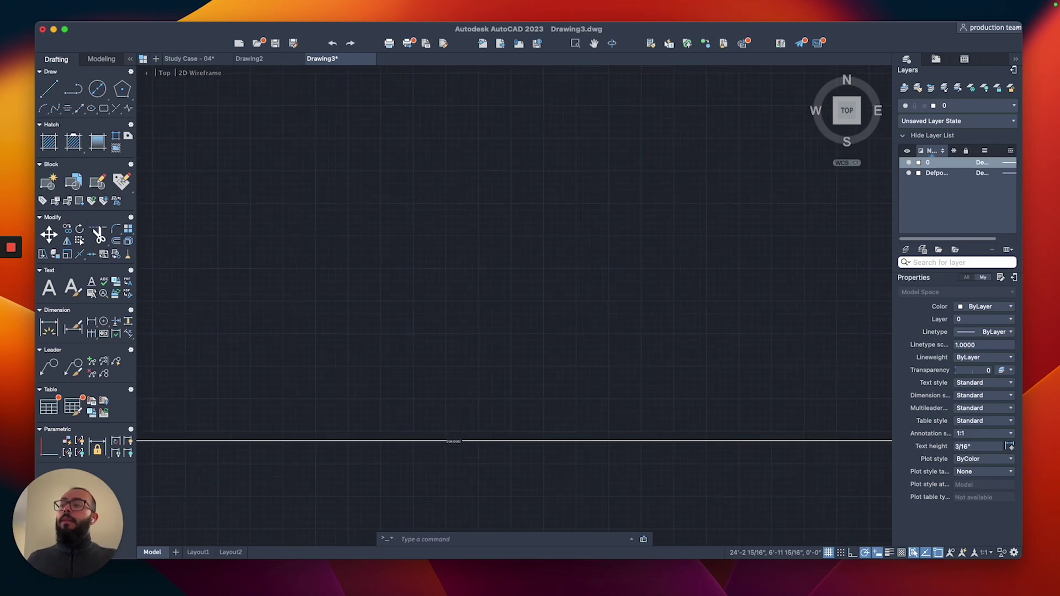
scroll(479, 408, down, 3)
scroll(481, 405, down, 3)
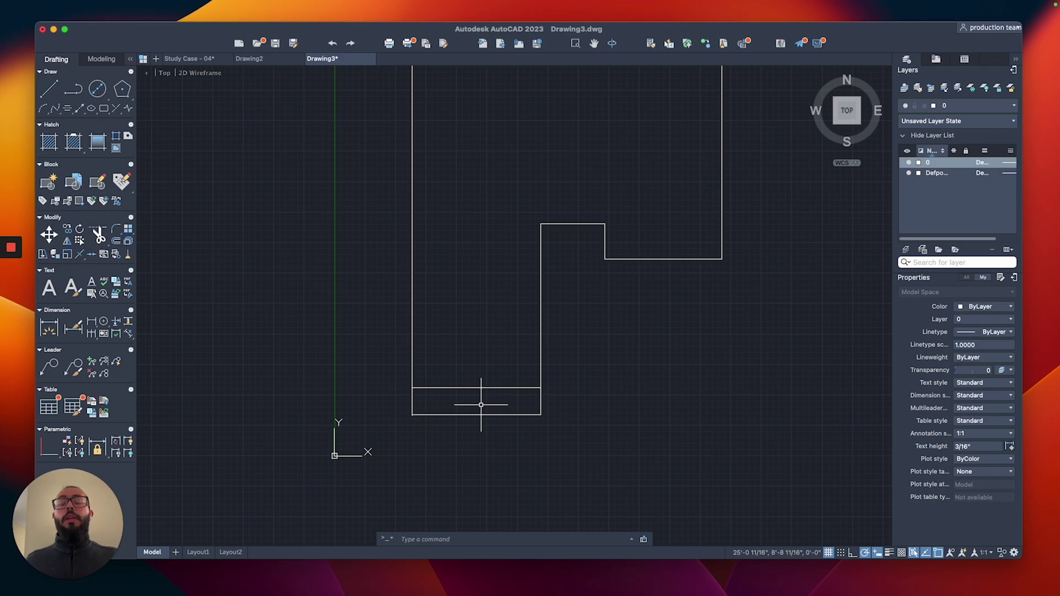
scroll(503, 255, down, 3)
middle_drag(496, 232, 485, 305)
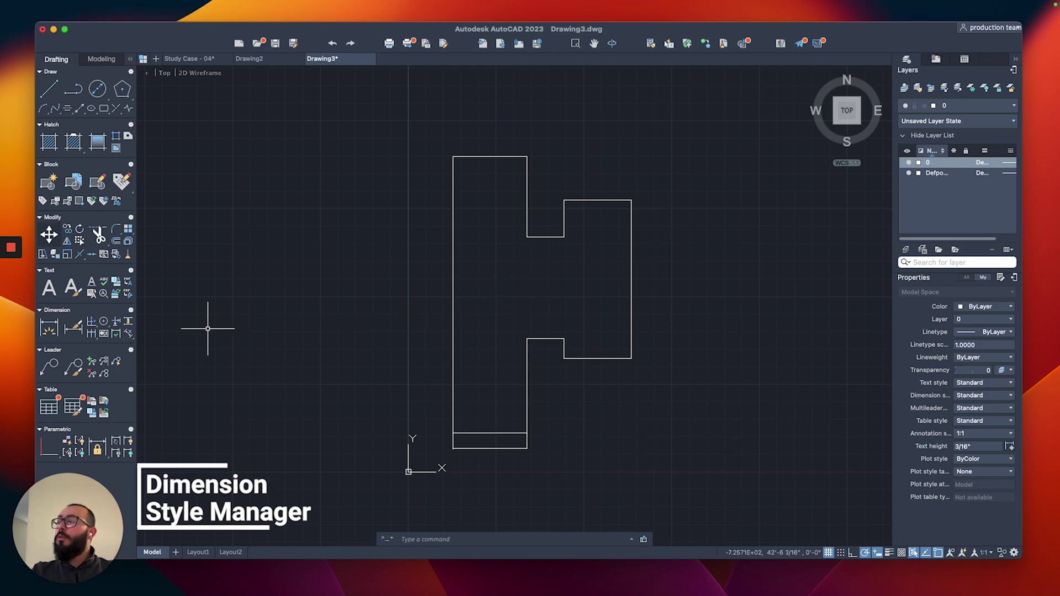
Step: Modify the Standard dimension style so its primary units use the Architectural format
click(76, 330)
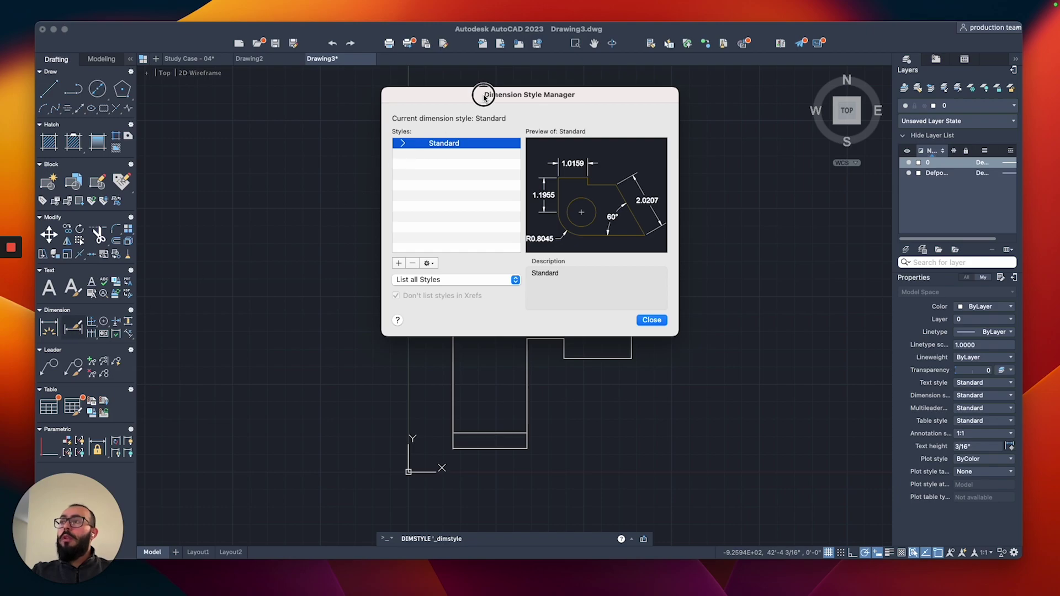
drag(485, 94, 505, 128)
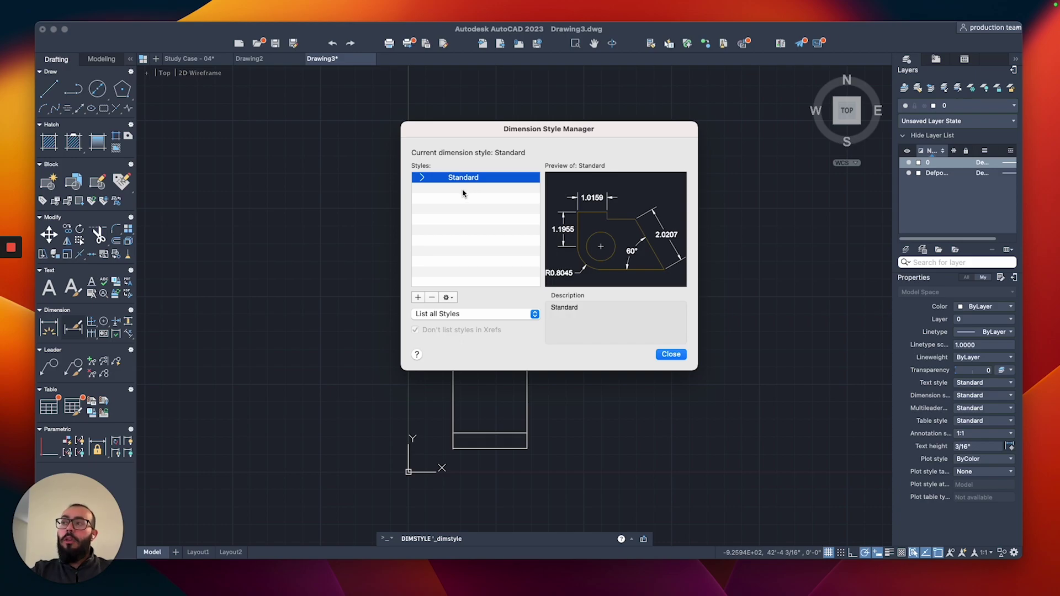
click(453, 300)
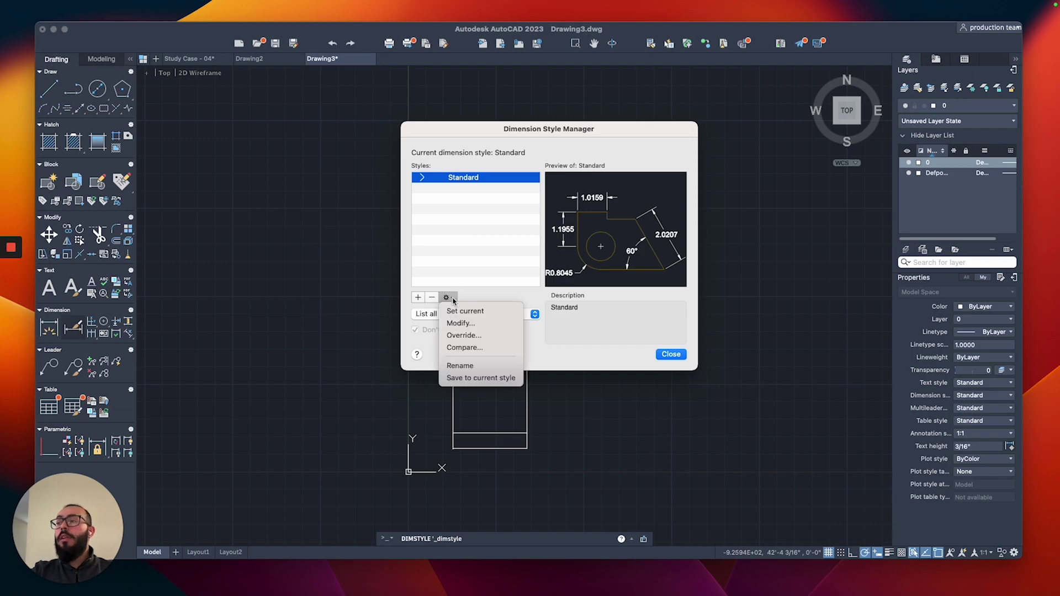
click(463, 324)
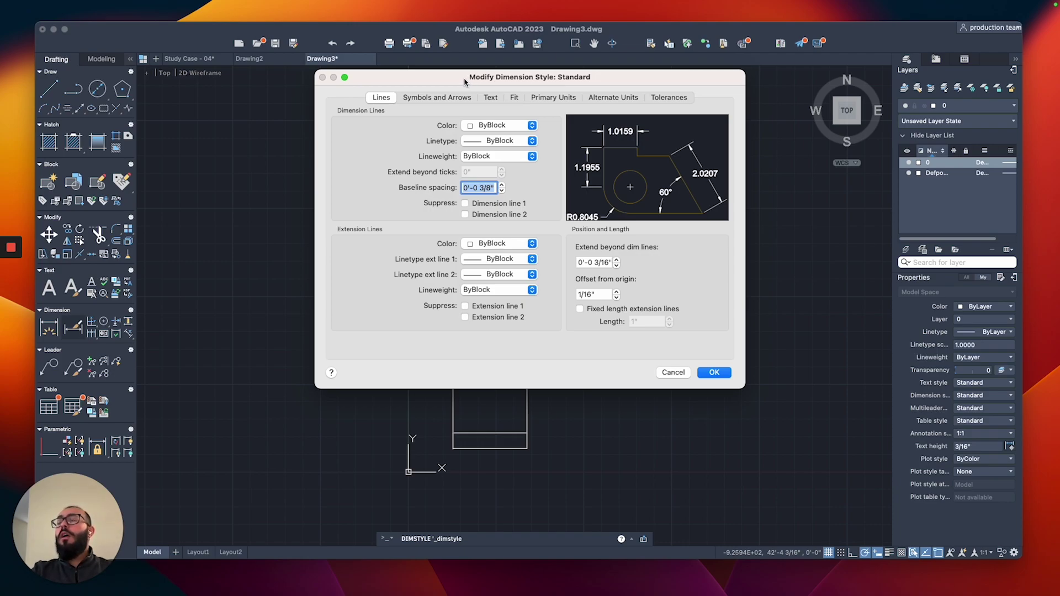
click(562, 103)
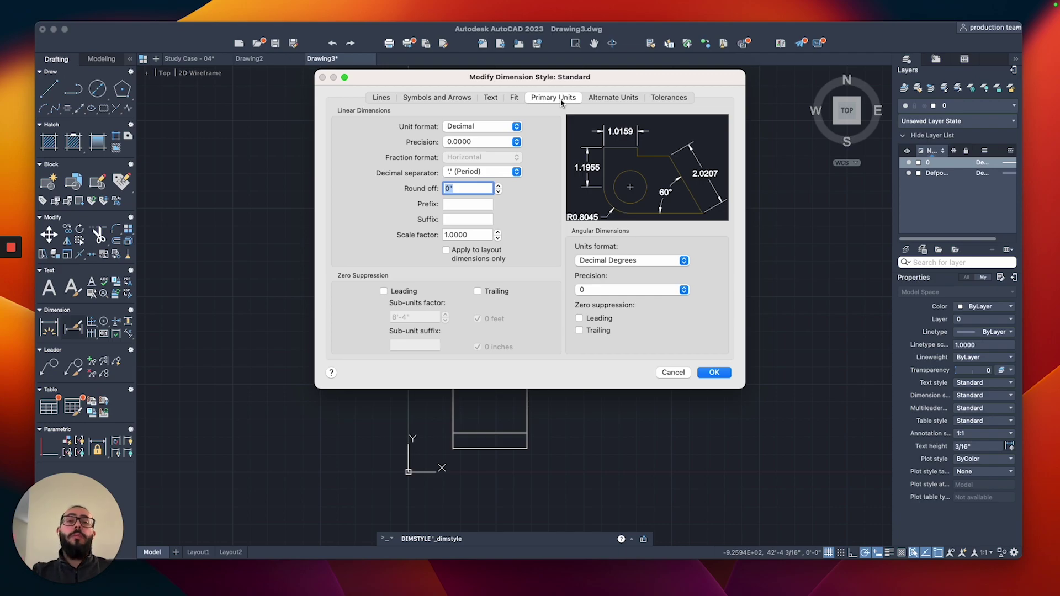
click(488, 127)
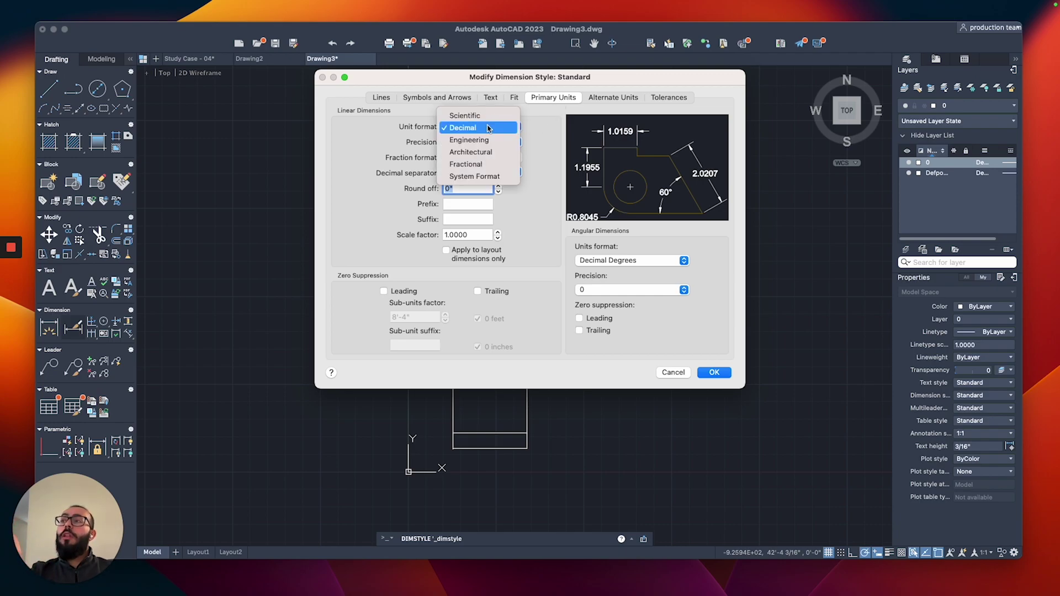
click(479, 153)
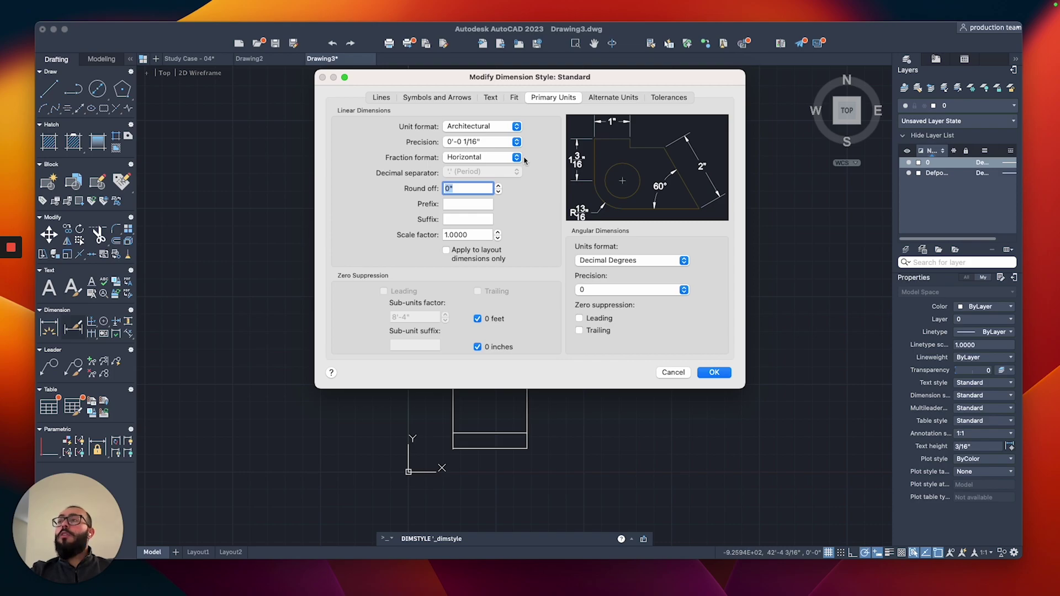
Step: Set the style's text height to 4" and its dimension arrowheads to Architectural tick with a 4" arrow size
click(492, 101)
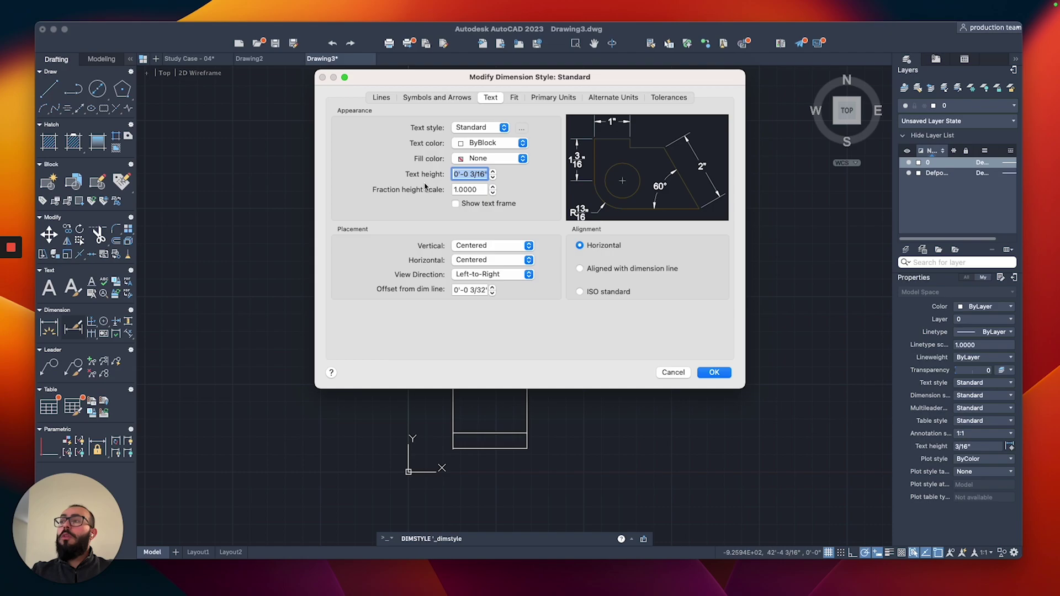
text(4")
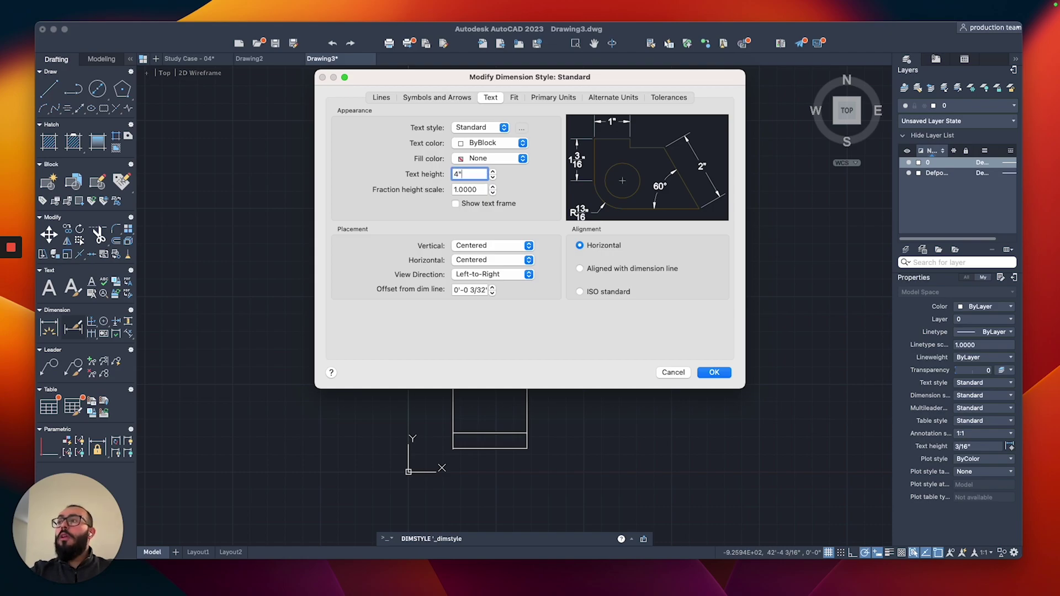
click(451, 98)
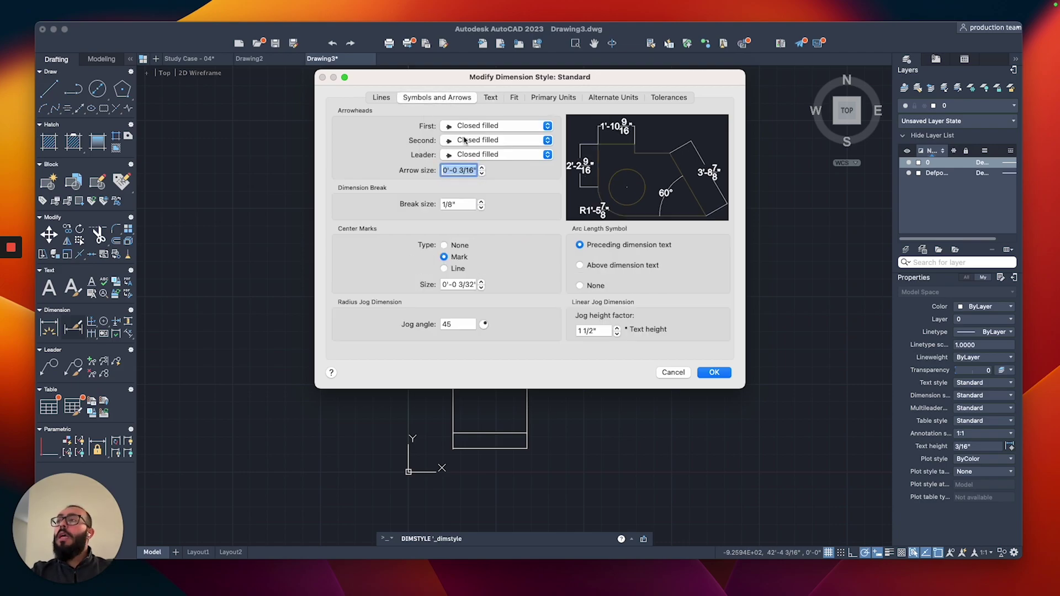
click(497, 127)
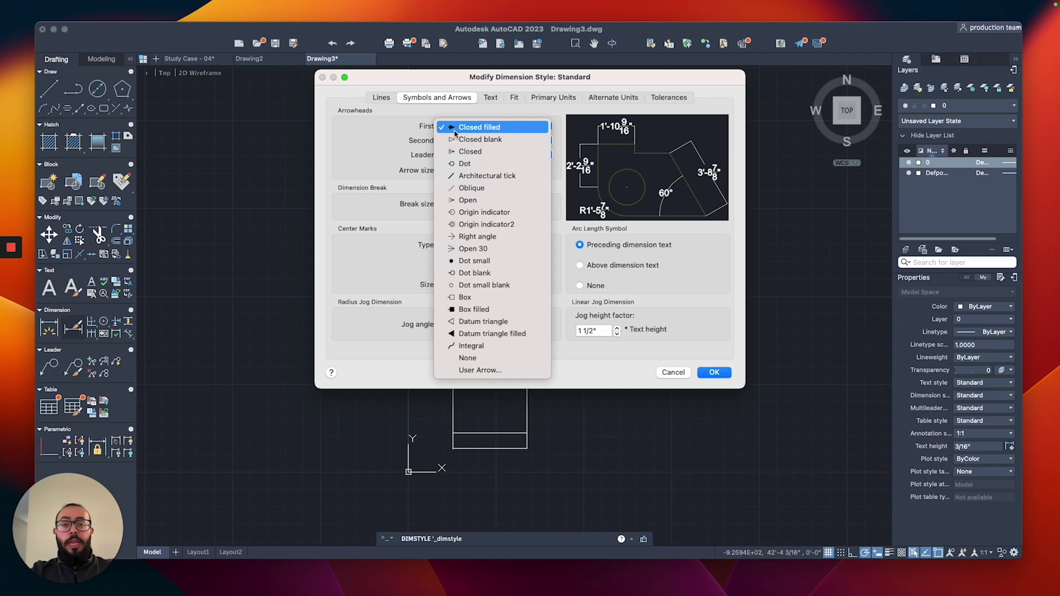
click(476, 177)
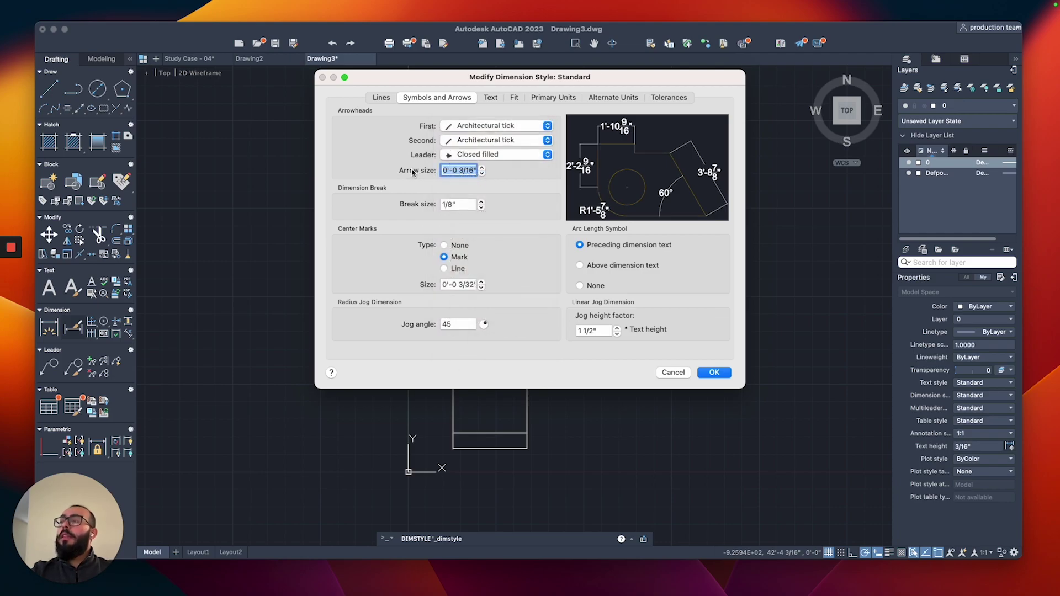
text(4)
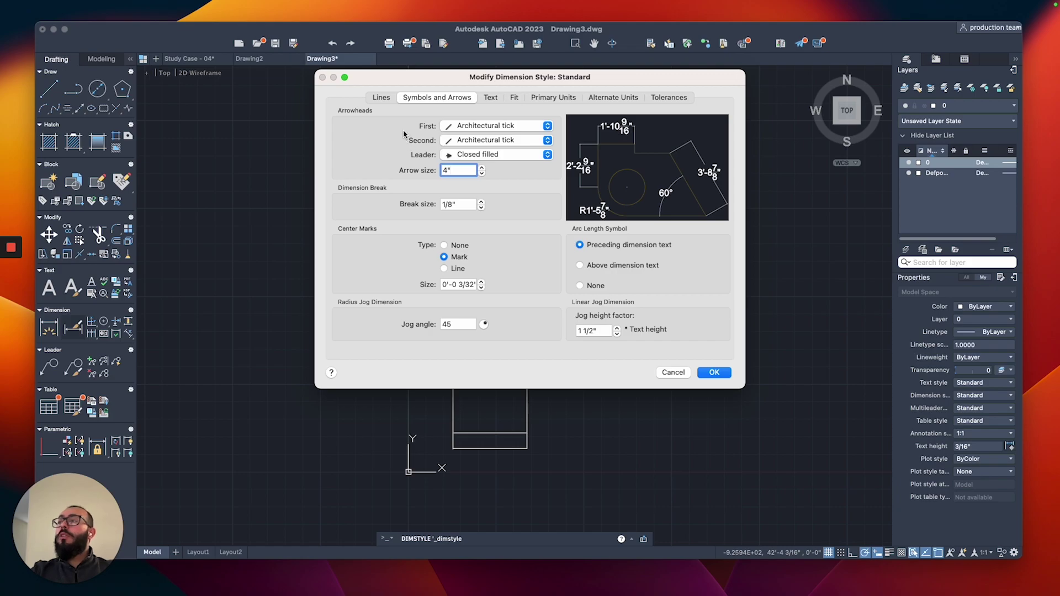
Step: Set the extension lines to extend 4" beyond the dimension lines with a 4" offset from origin, and save the Standard style
click(382, 98)
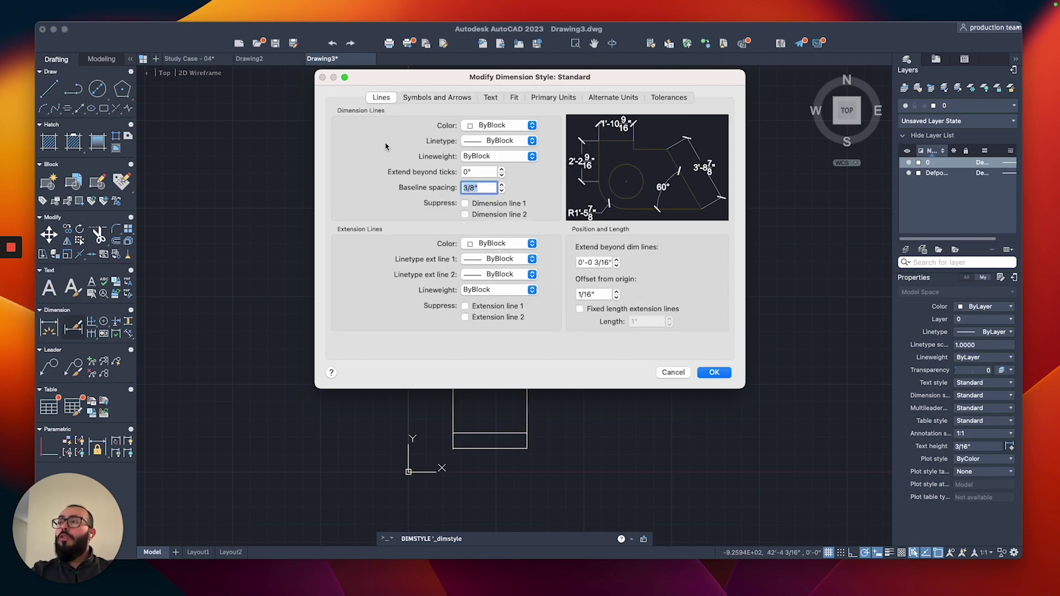
click(589, 263)
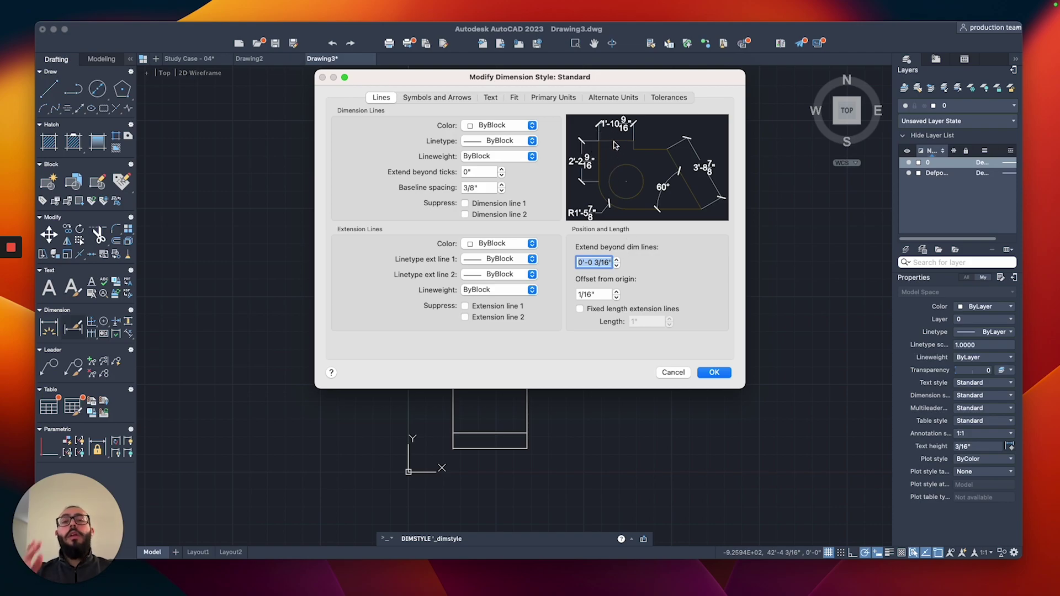
text(4)
drag(602, 293, 580, 294)
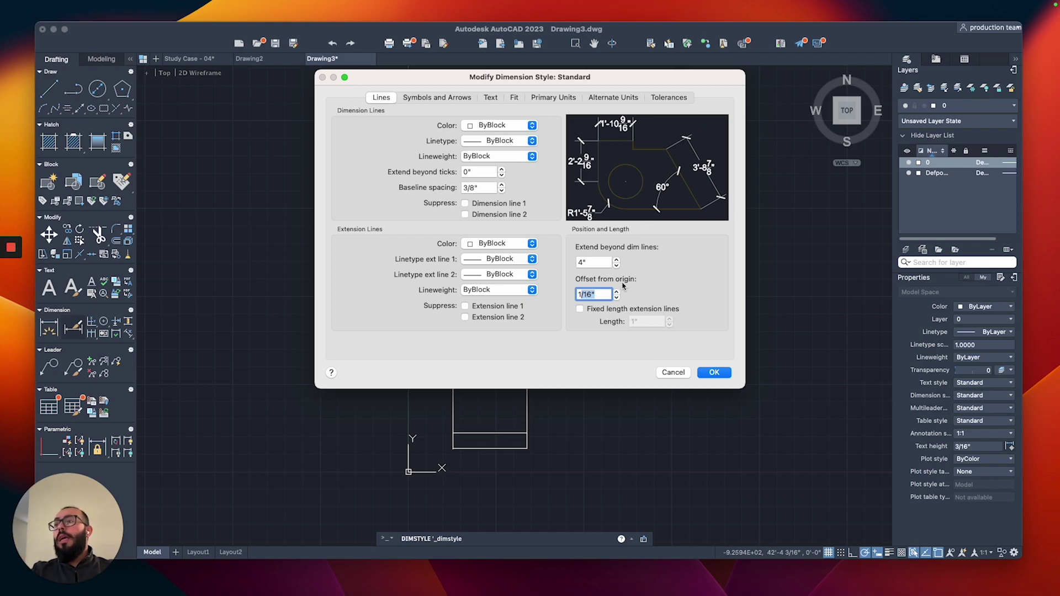
click(577, 297)
text(4)
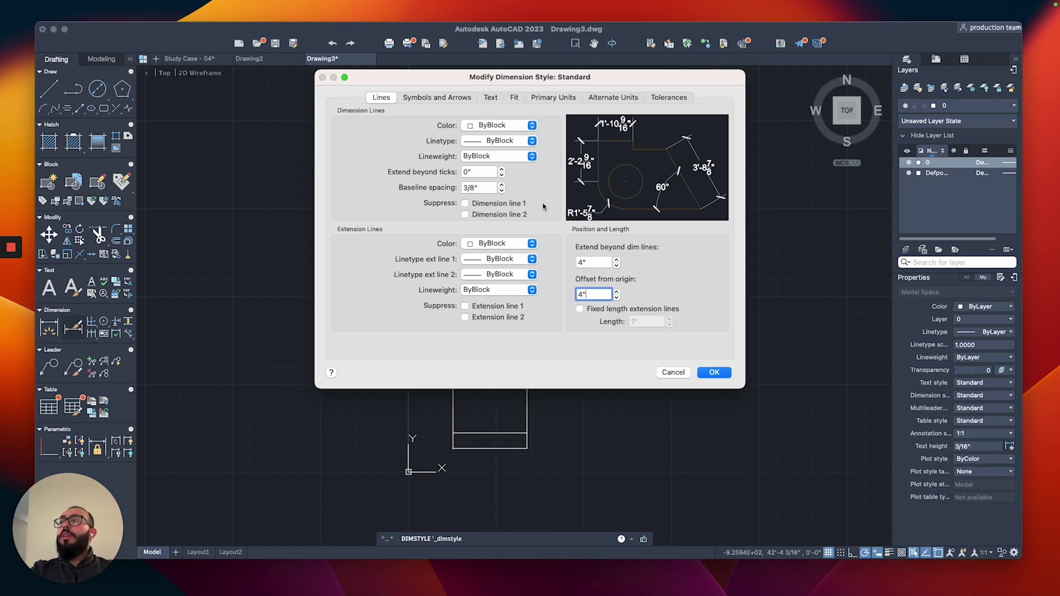
click(555, 98)
click(491, 99)
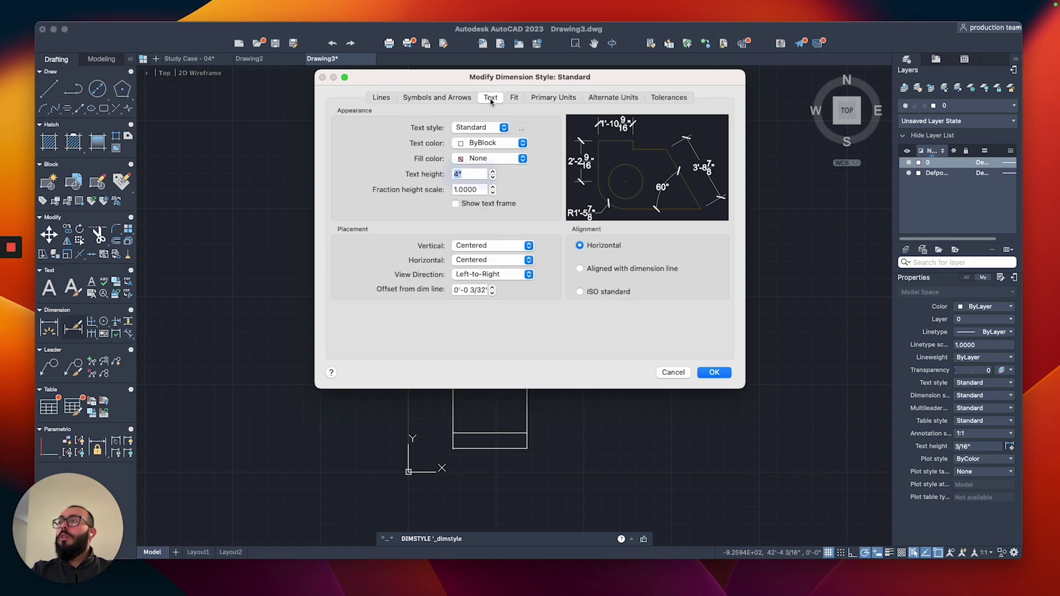
click(442, 100)
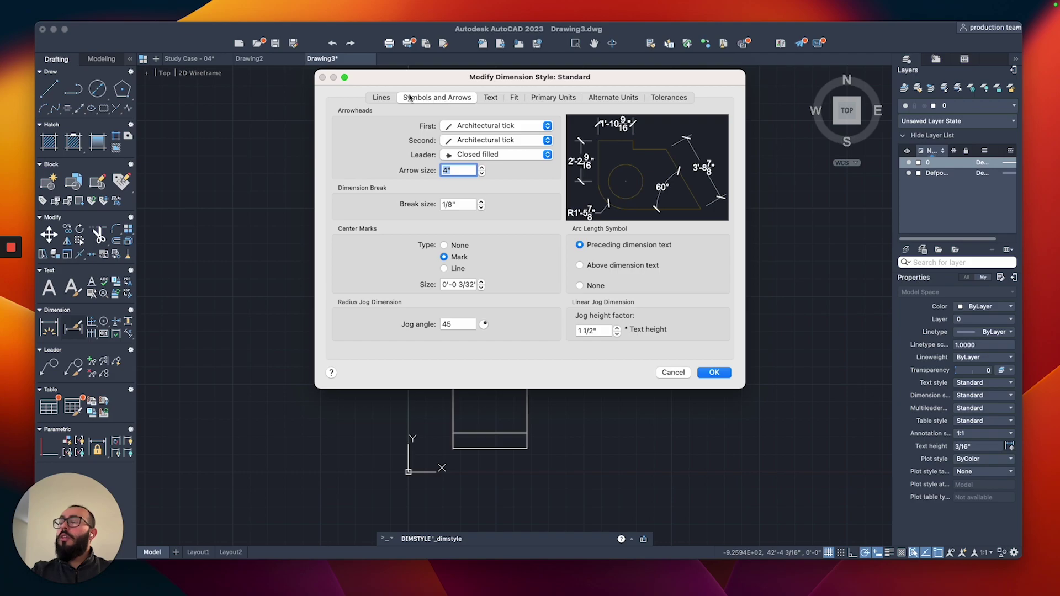
click(385, 98)
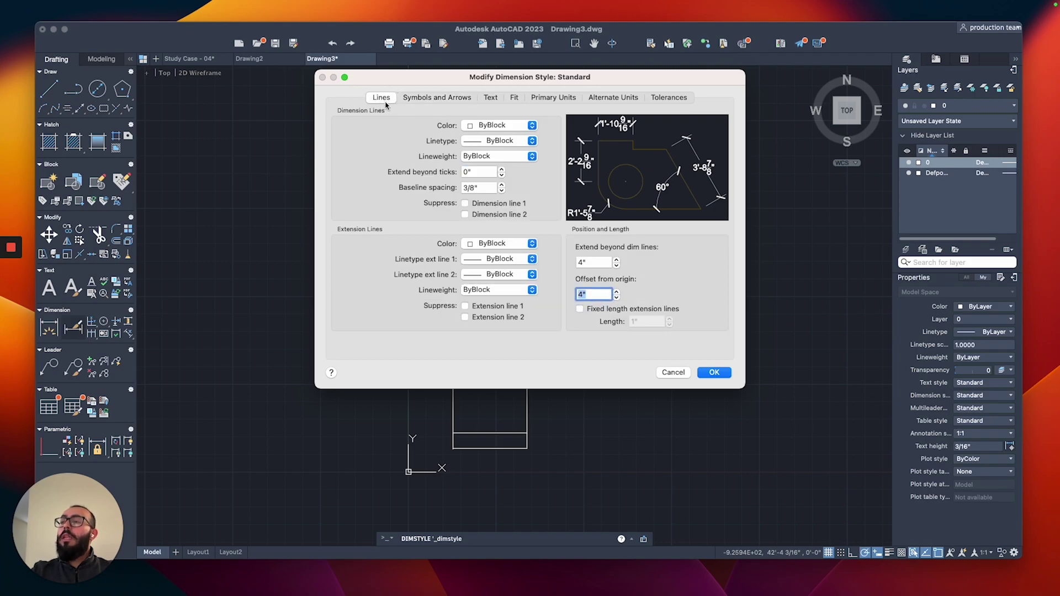
click(715, 373)
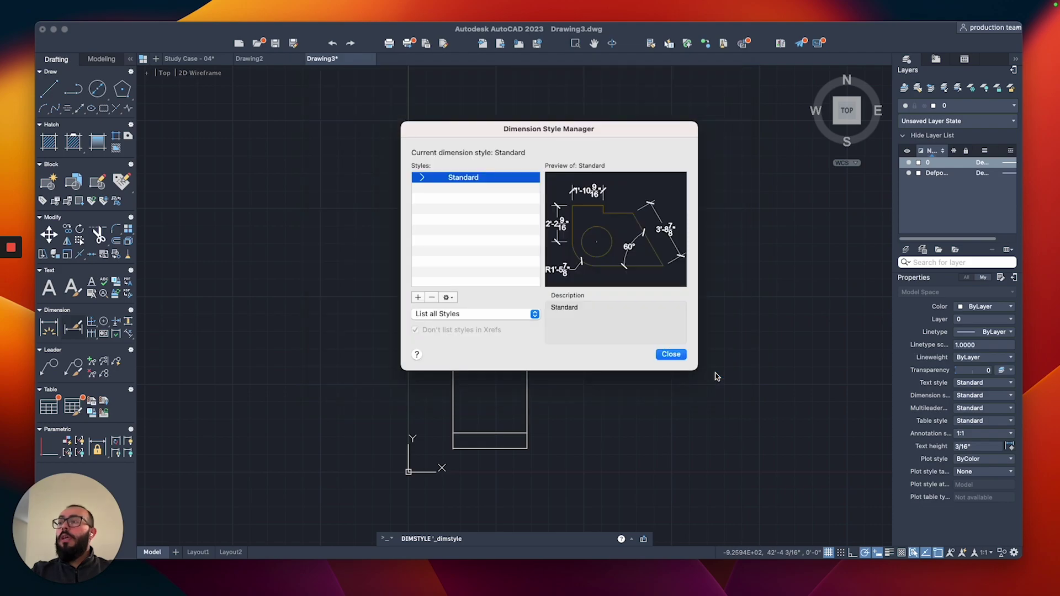
click(671, 354)
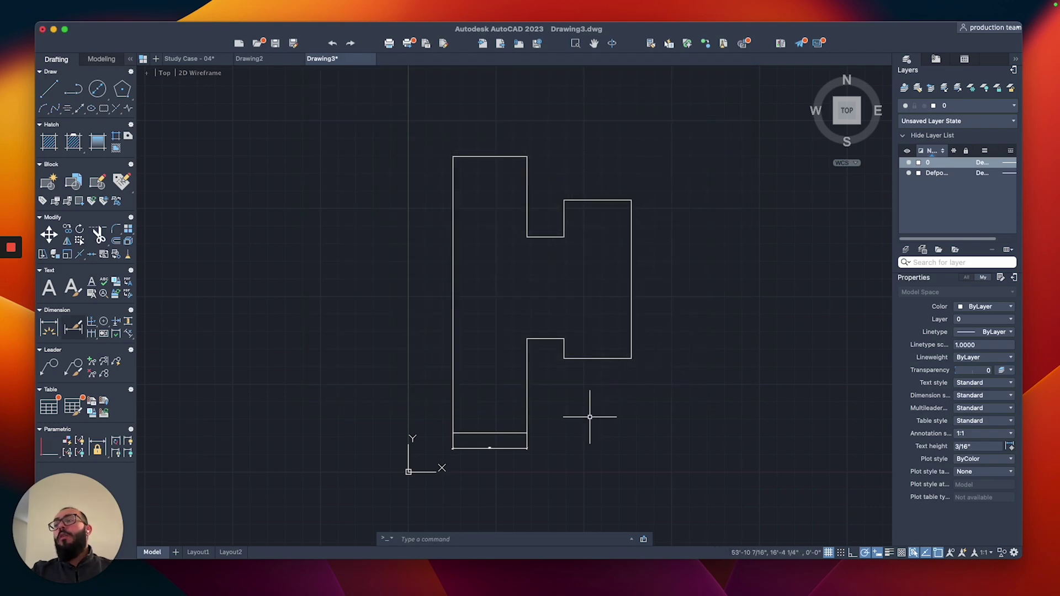
Step: Inspect how the bottom edge's dimension displays with the modified style, both up close and against the whole outline
scroll(490, 445, up, 8)
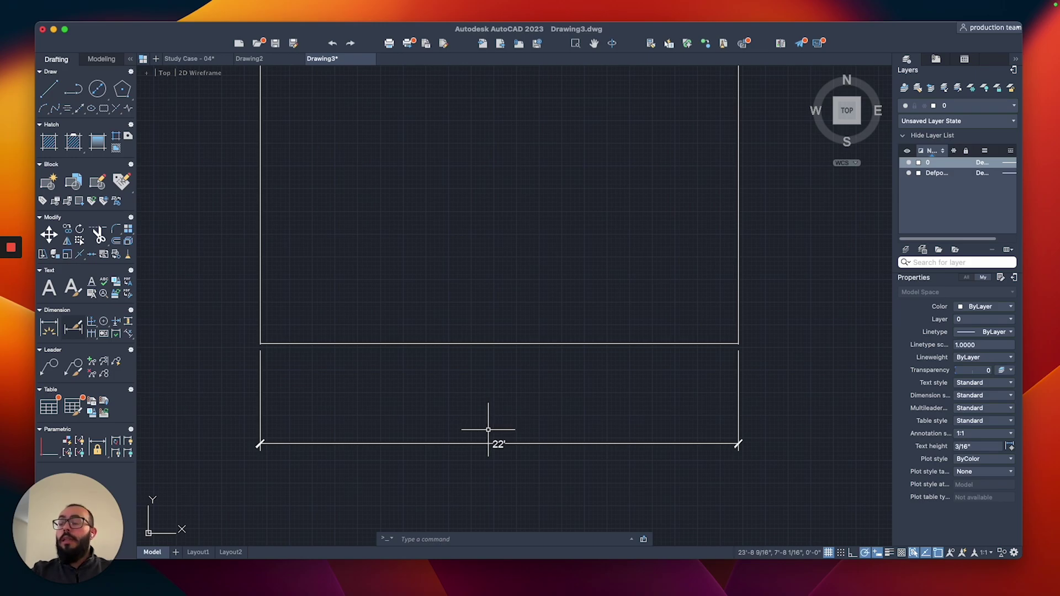
scroll(488, 426, right, 2)
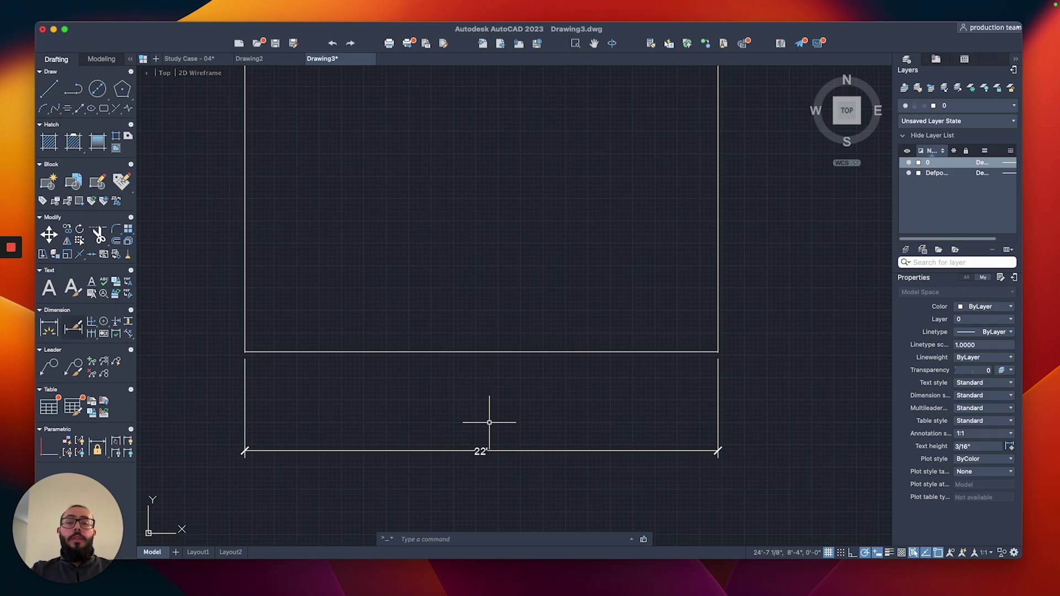
scroll(490, 422, down, 3)
scroll(461, 389, up, 3)
scroll(462, 390, up, 1)
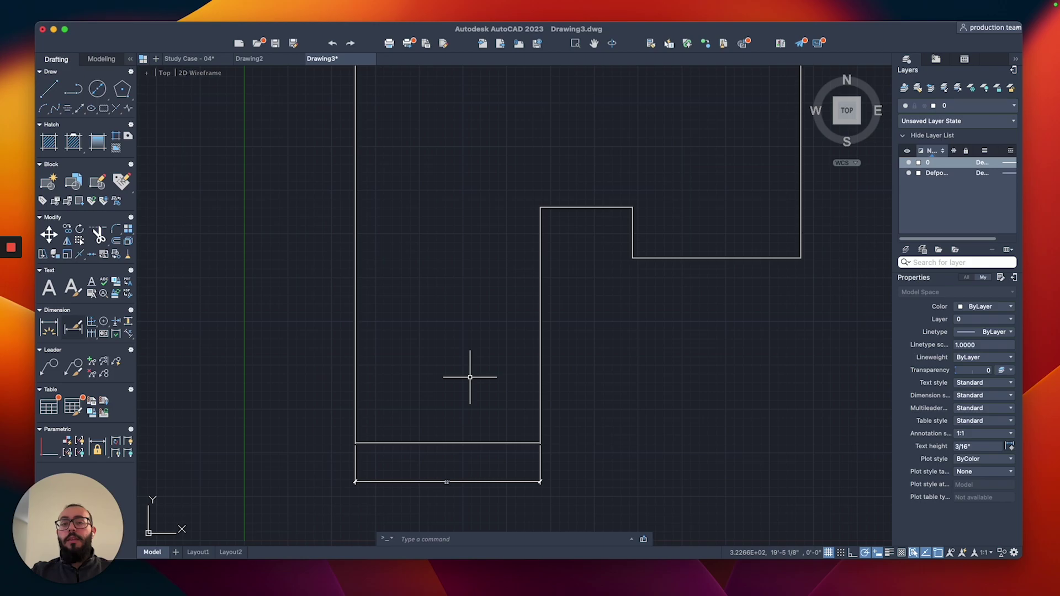
scroll(470, 377, down, 2)
scroll(473, 374, up, 4)
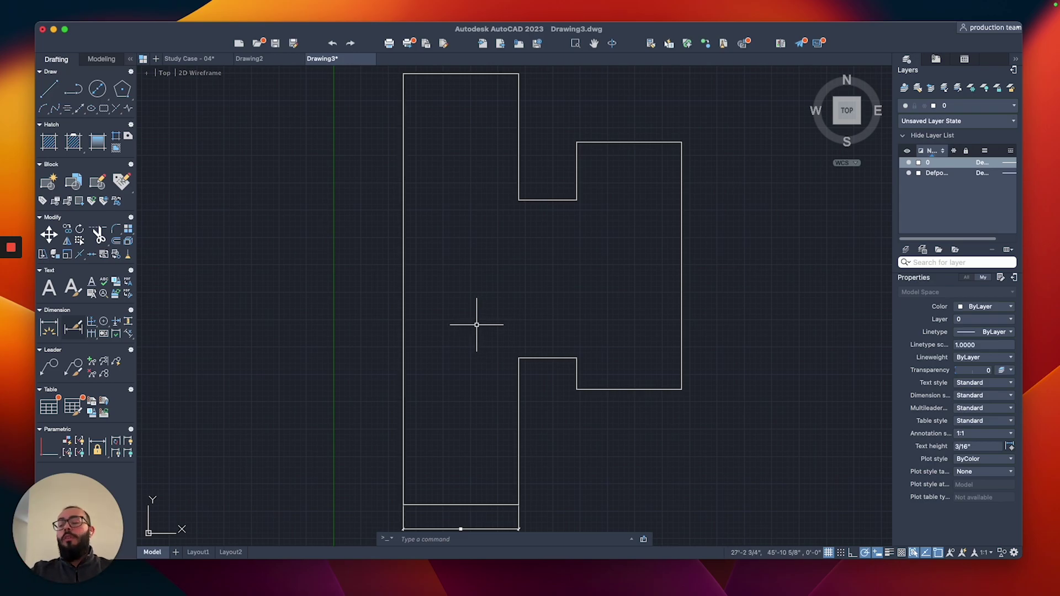
Step: Create a new dimension style named Large, starting with Standard and used for all dimensions
text(dimsty)
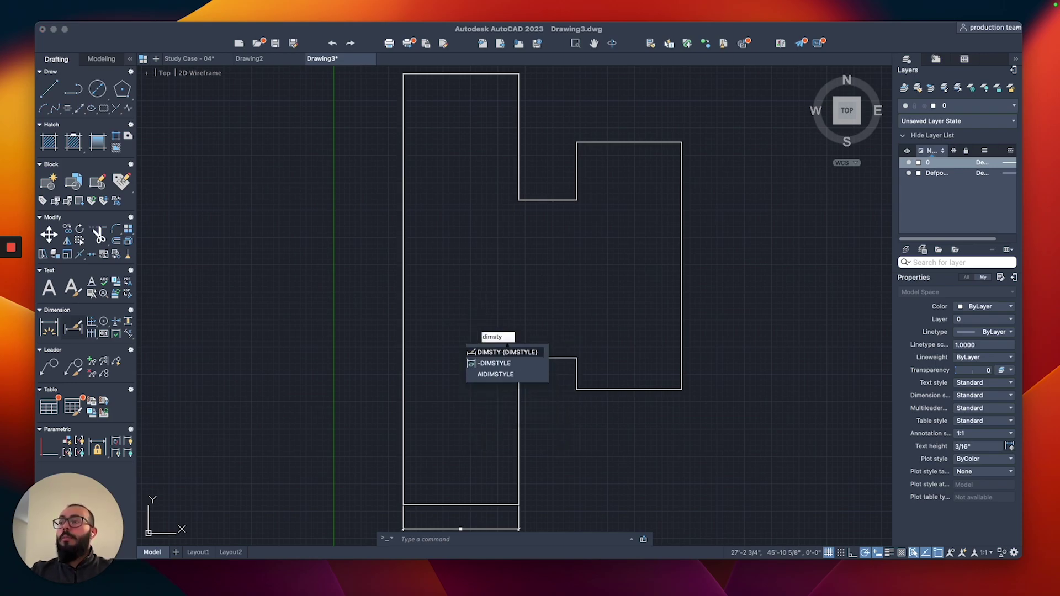
key(Return)
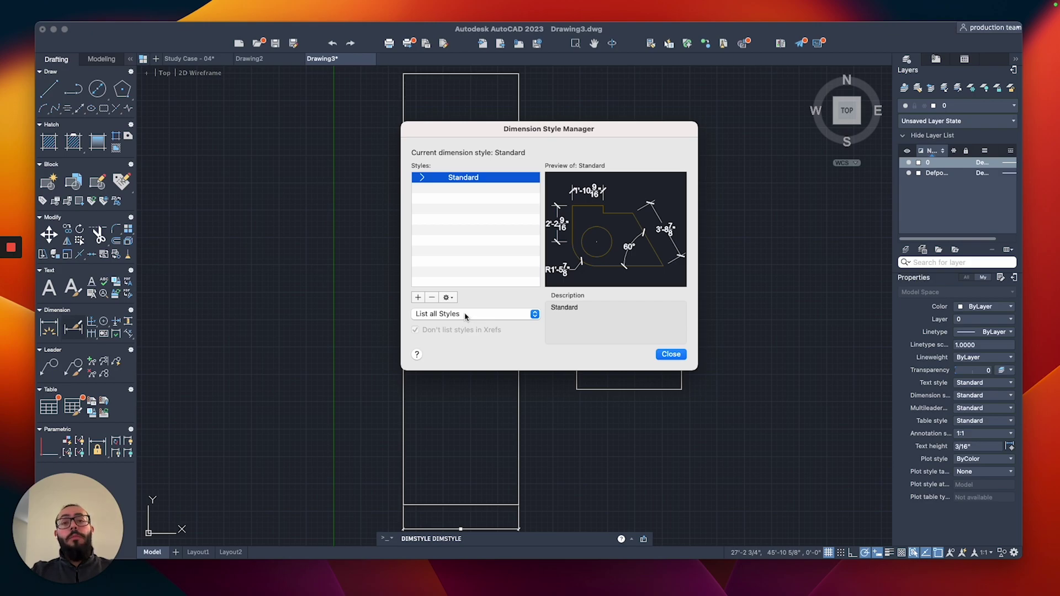
click(418, 298)
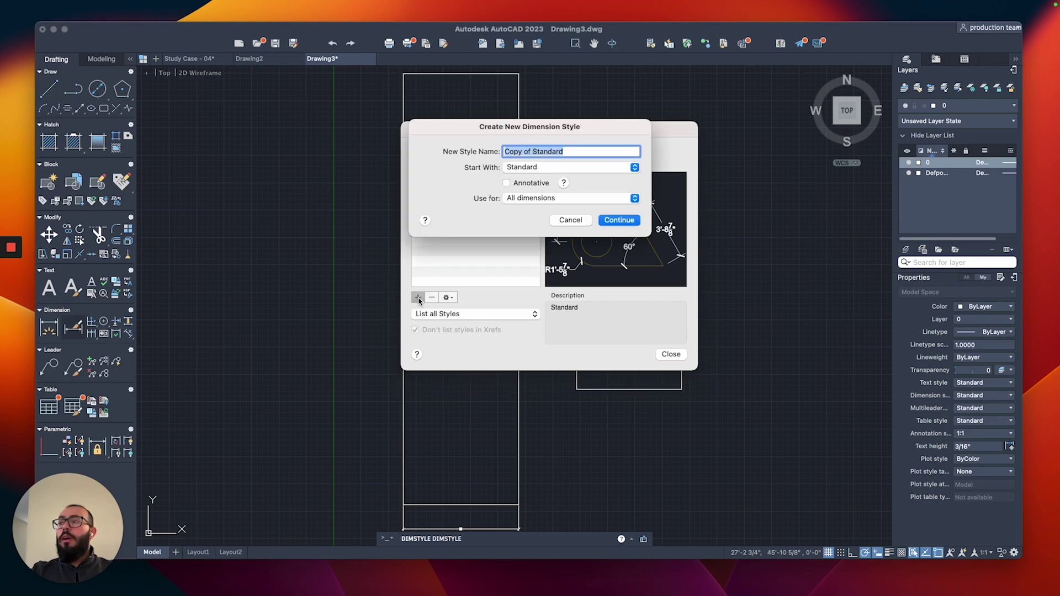
text(Large)
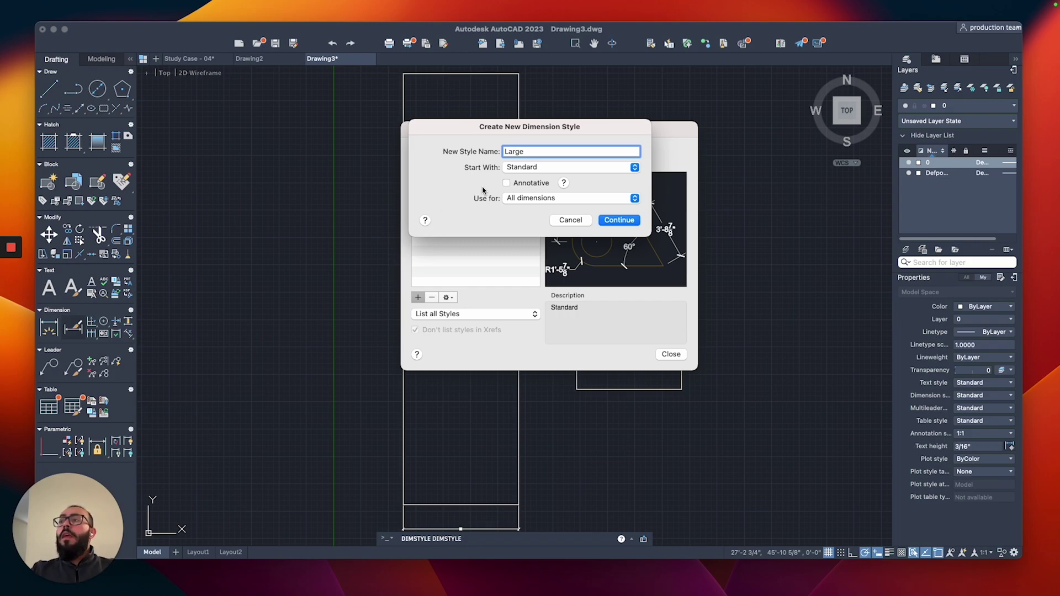
click(523, 172)
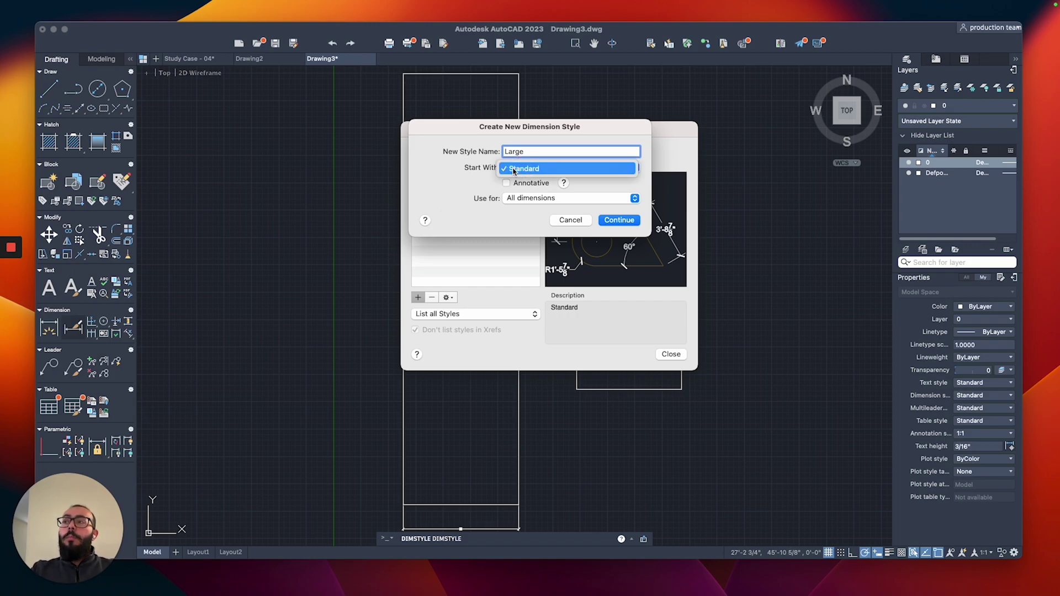
click(479, 163)
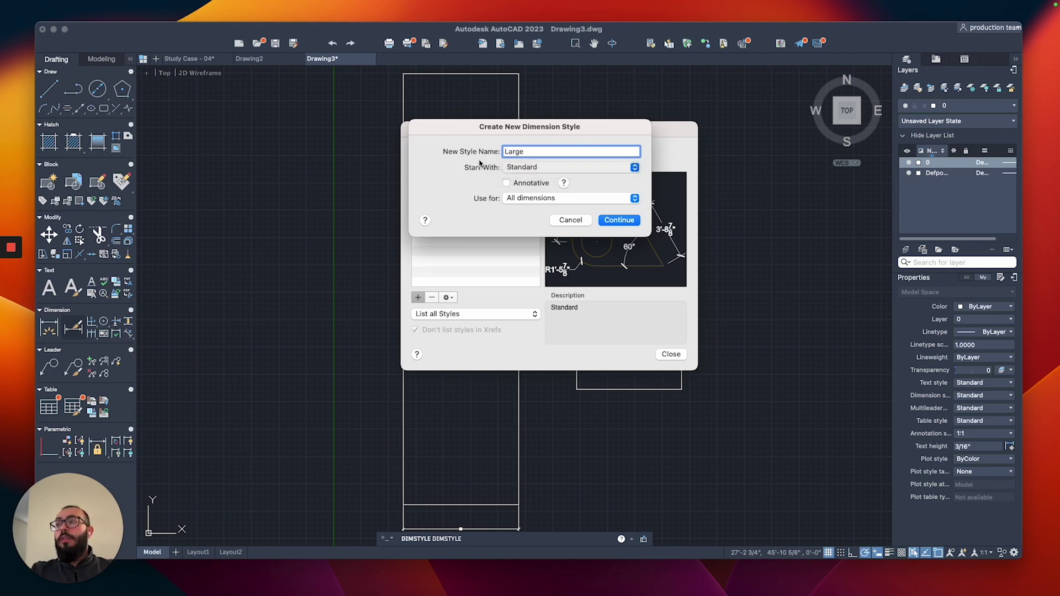
click(614, 222)
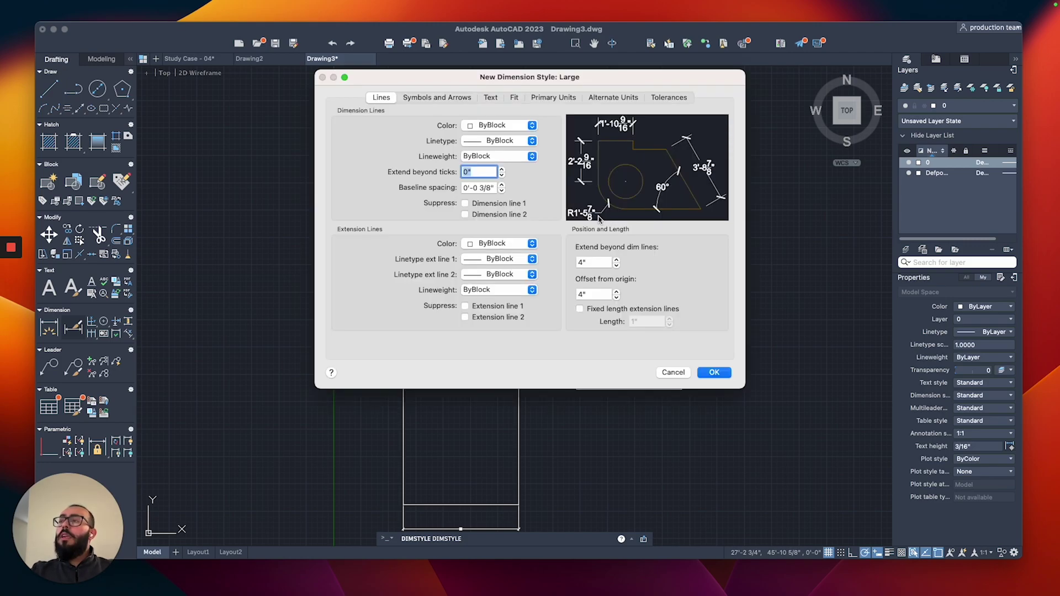
Step: Set both the text height and the arrow size of the Large dimension style to 8"
click(491, 98)
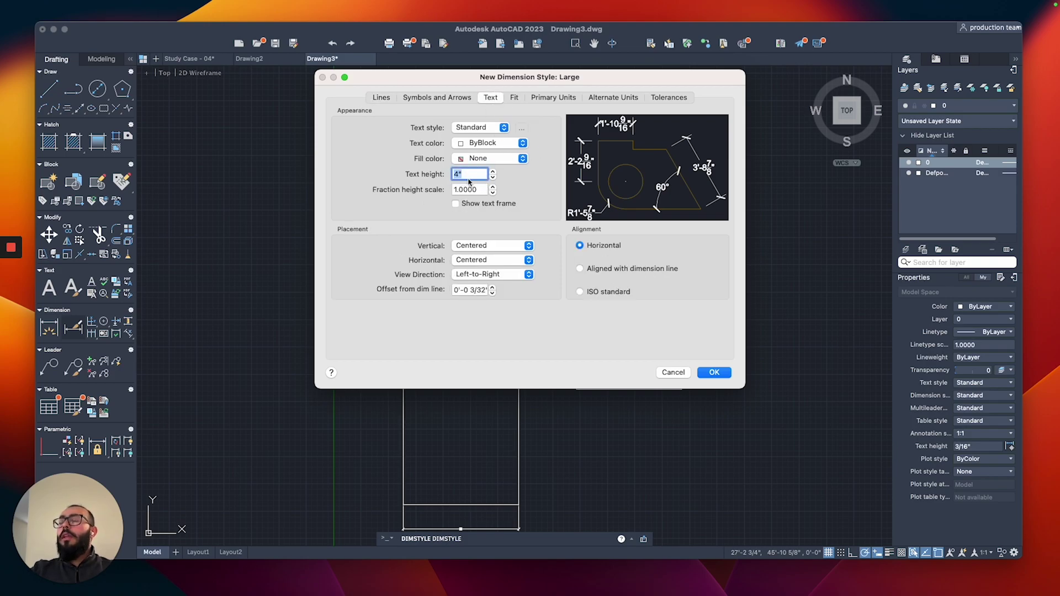
text(8)
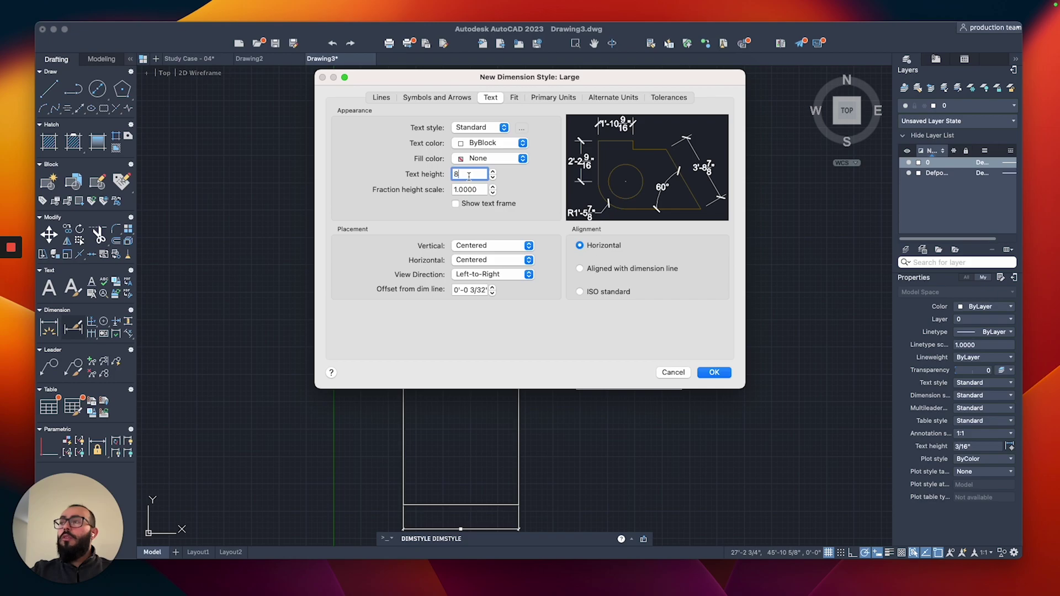
click(450, 99)
double_click(464, 171)
text(8")
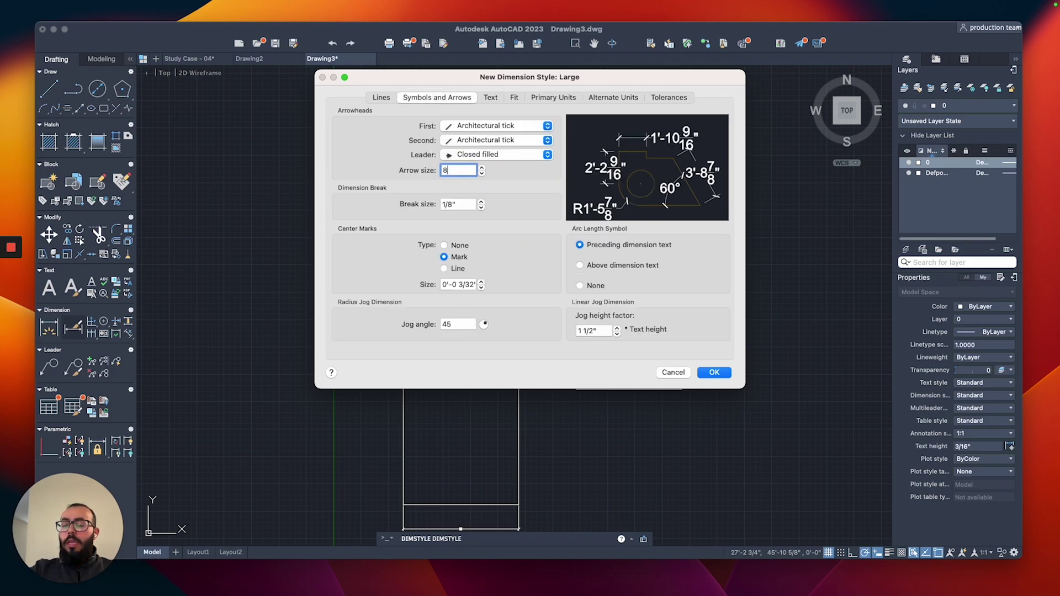
Step: Set the Large style's extension lines to extend 8" beyond the dimension lines with an 8" offset from origin, and save the style
double_click(593, 262)
drag(587, 263, 571, 264)
key(Tab)
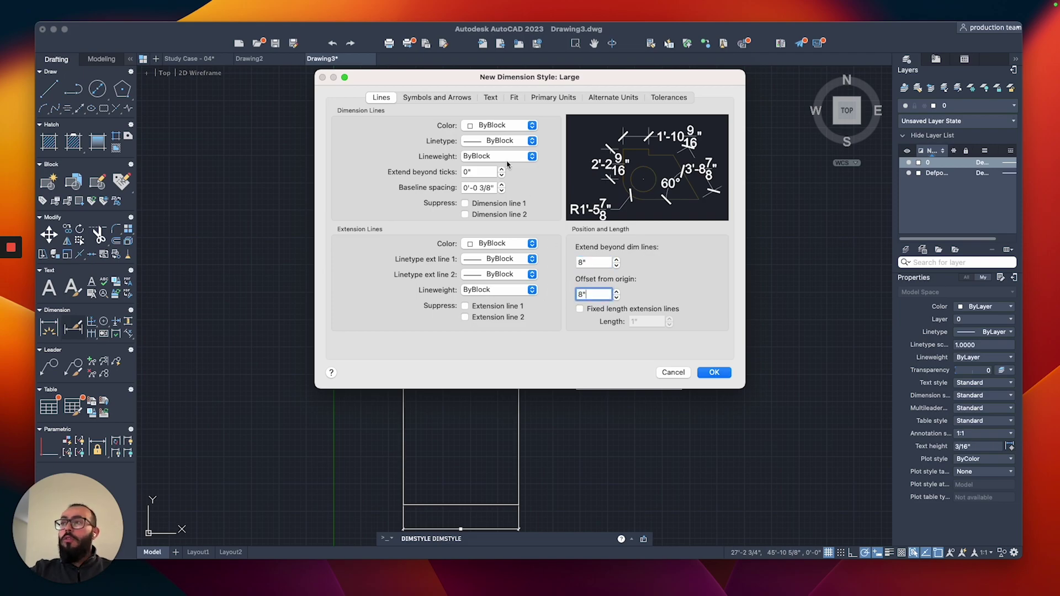
text(8")
click(437, 97)
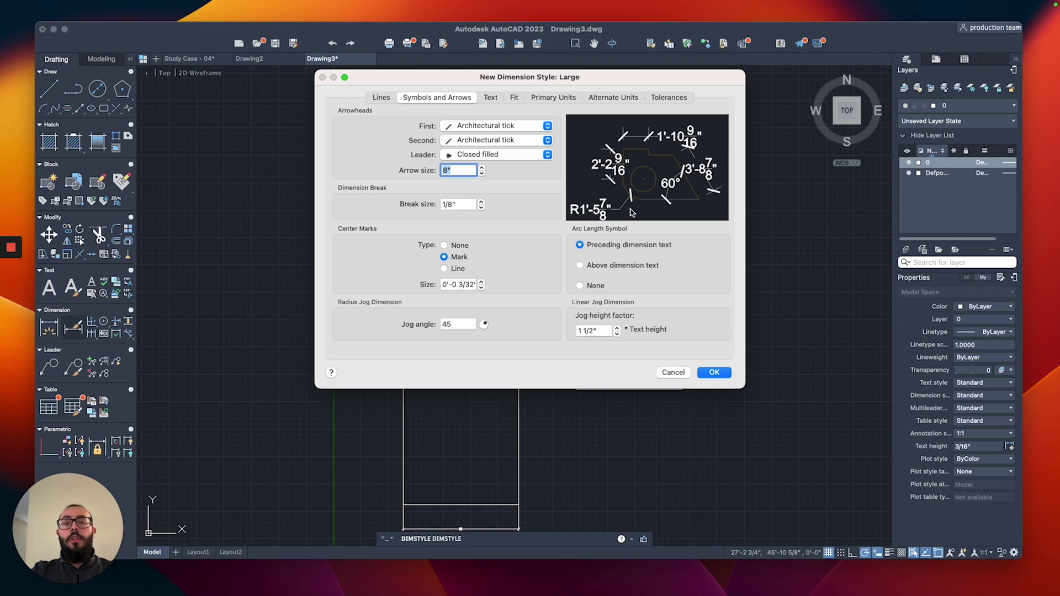
click(713, 372)
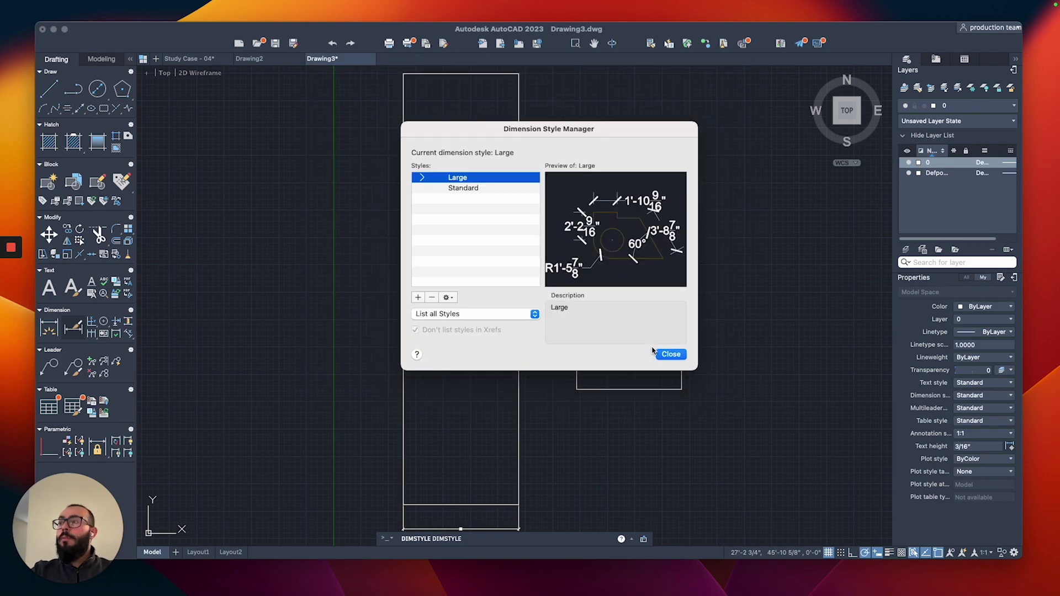
right_click(472, 186)
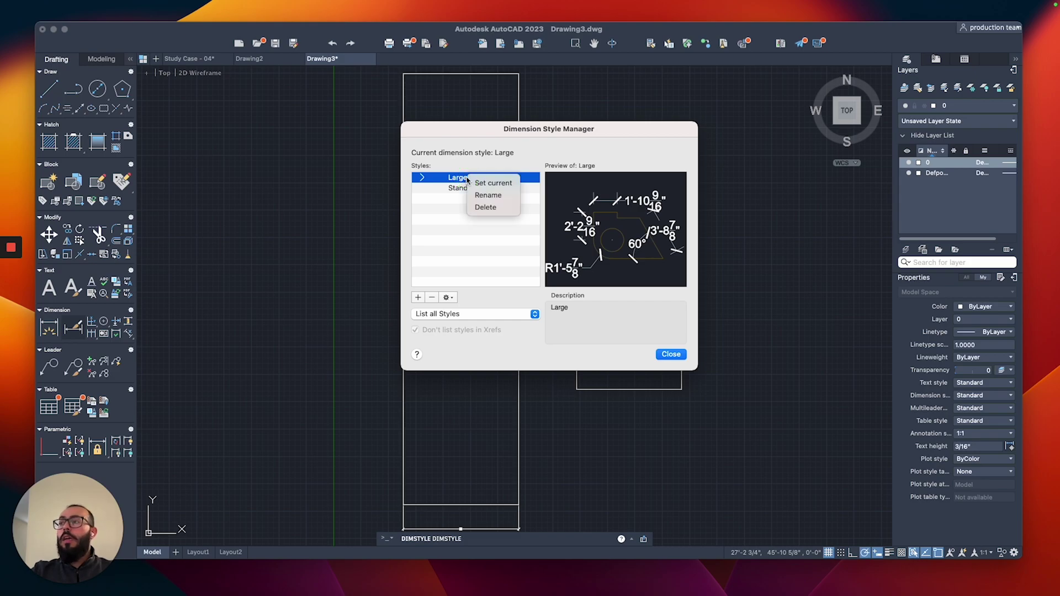
click(485, 194)
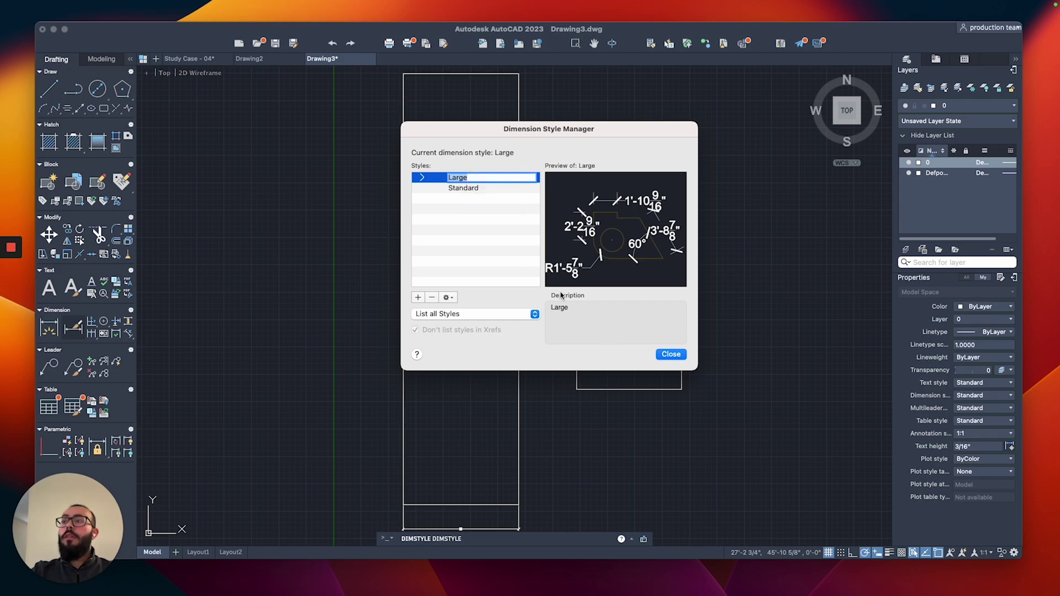
click(670, 354)
Step: Add a linear dimension to the outline's bottom edge in the Large style, placed below the existing dimension
scroll(518, 390, up, 4)
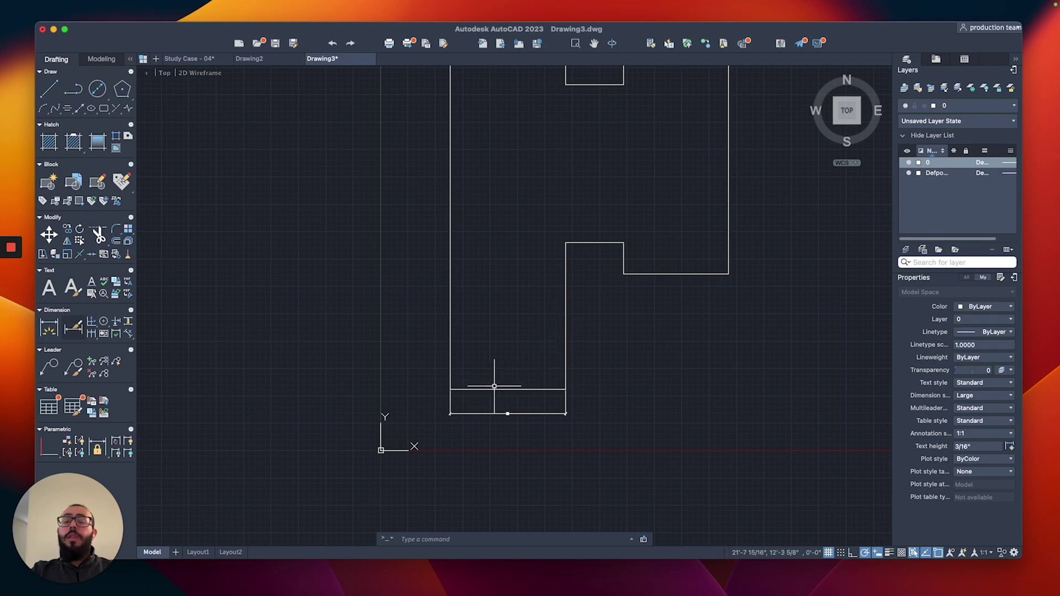
scroll(515, 350, up, 2)
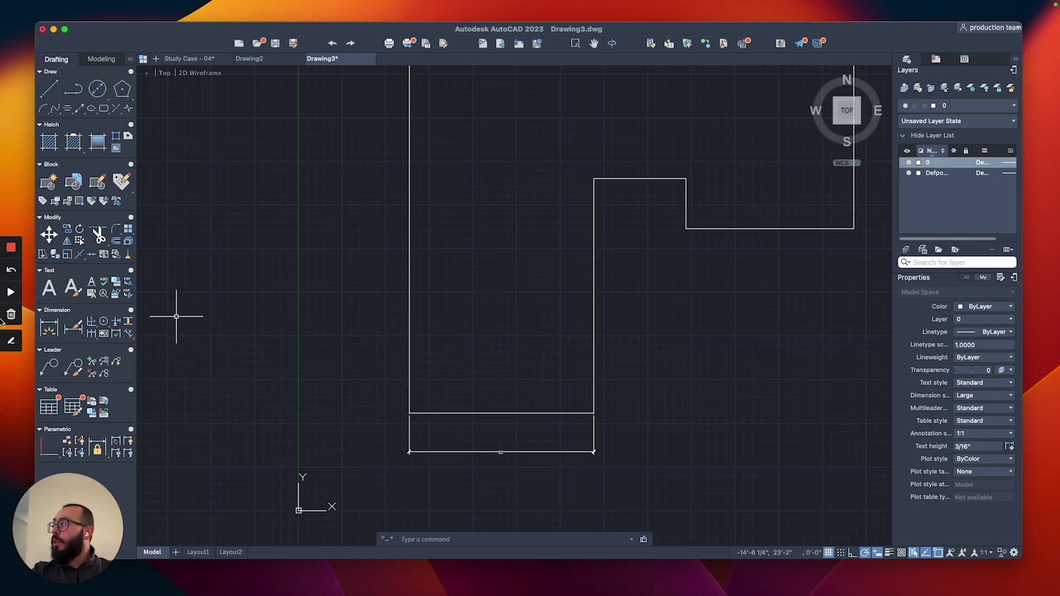
click(89, 325)
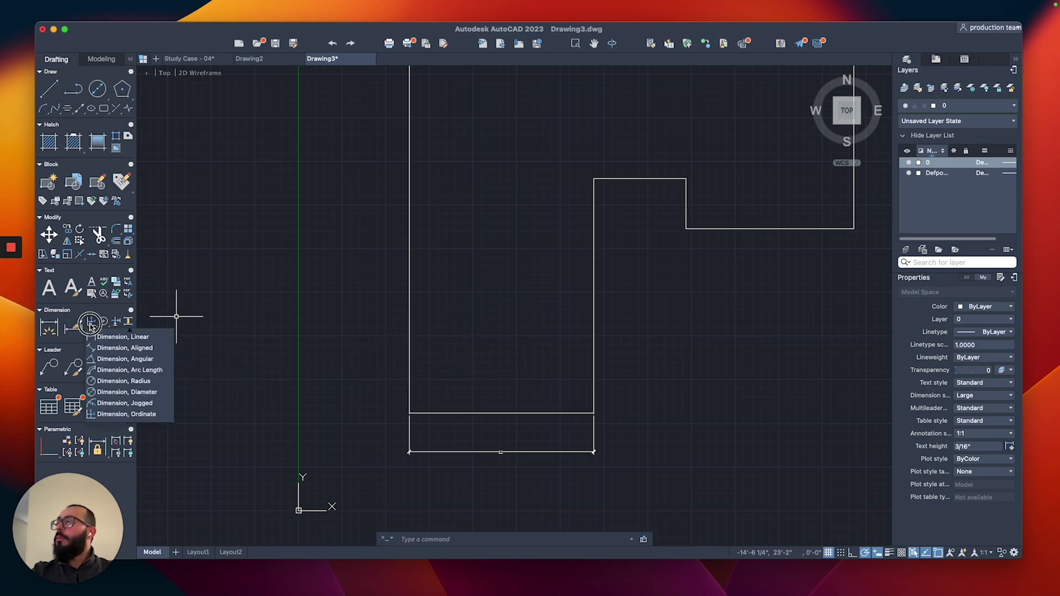
click(113, 337)
middle_drag(473, 355, 351, 360)
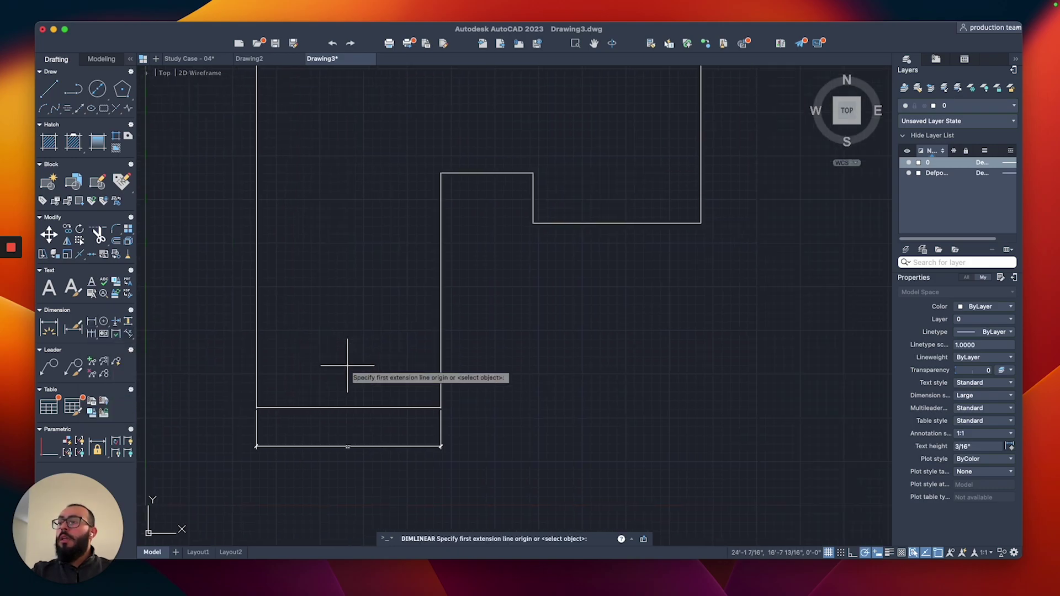
click(440, 407)
middle_drag(286, 418, 332, 342)
scroll(303, 325, up, 2)
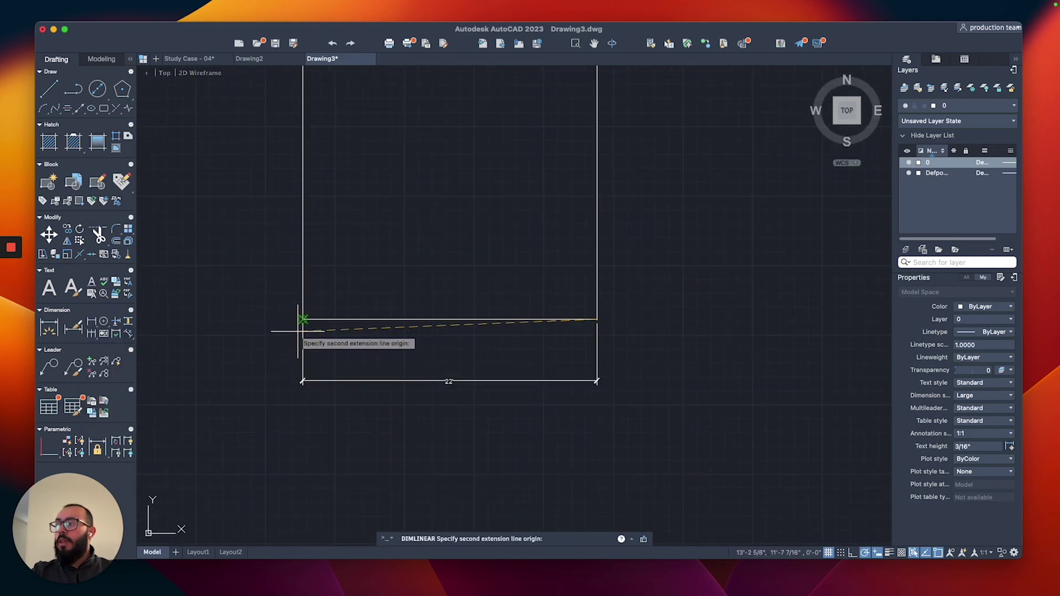
click(303, 319)
click(345, 409)
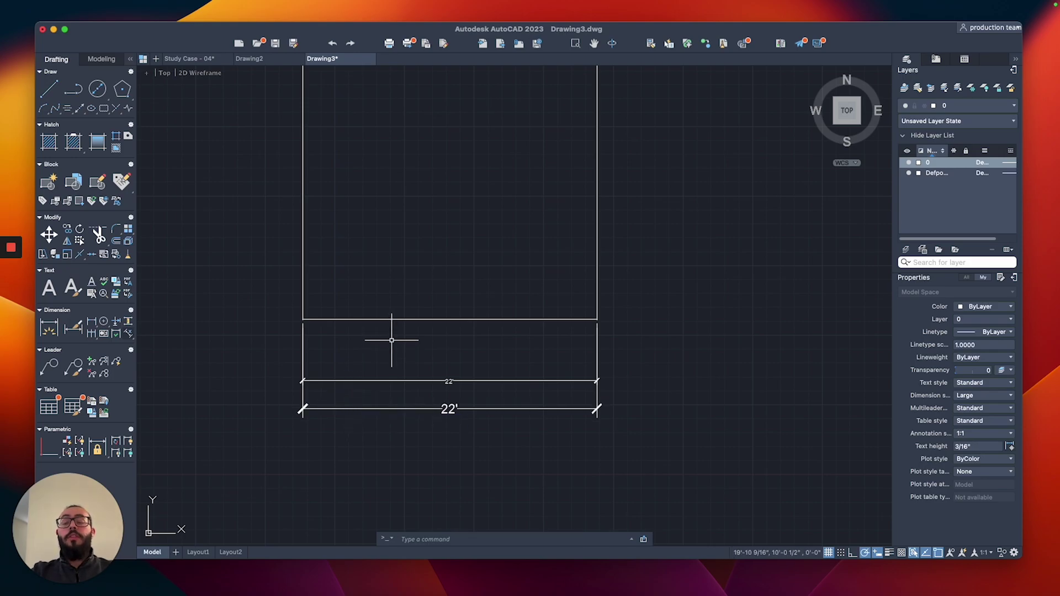
Step: Compare the two bottom-edge dimensions in the Standard and Large styles, both up close and against the whole outline
scroll(356, 384, up, 2)
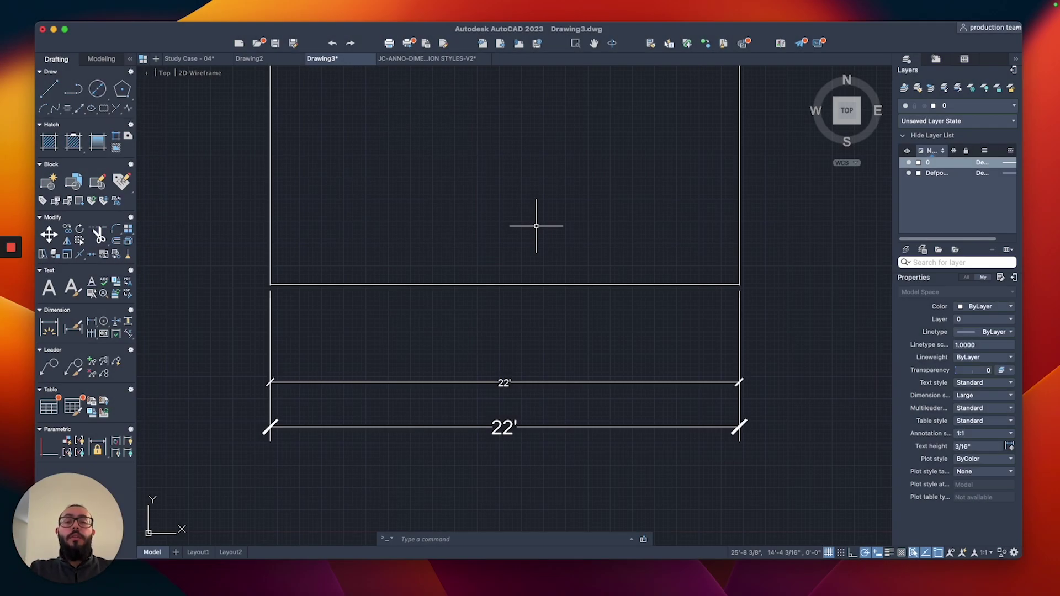
scroll(536, 225, down, 6)
middle_drag(535, 161, 506, 301)
middle_drag(504, 239, 521, 303)
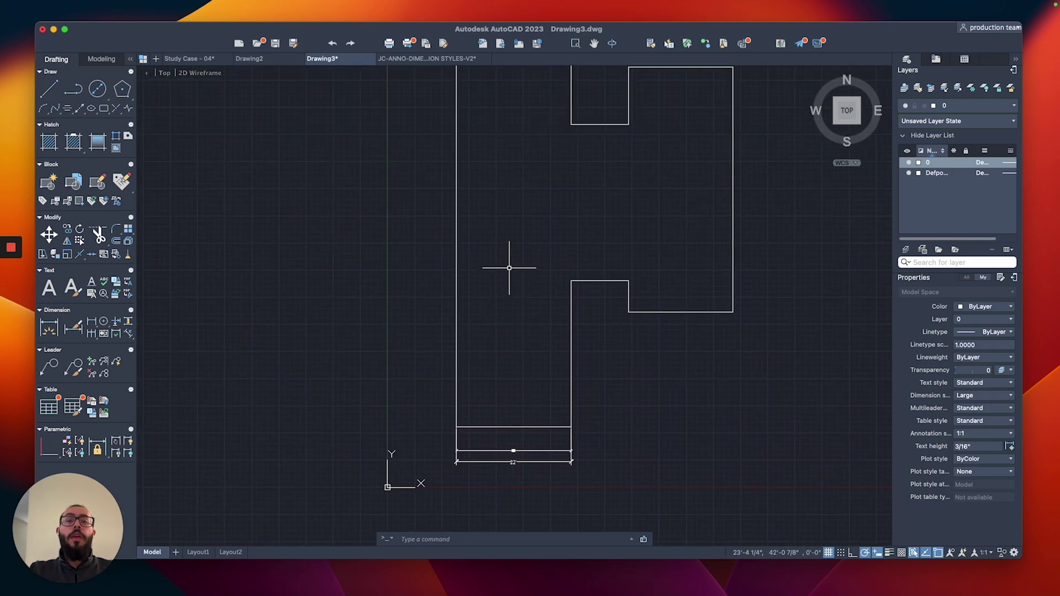
mouse_move(507, 266)
middle_down()
mouse_move(513, 343)
mouse_move(528, 313)
middle_up()
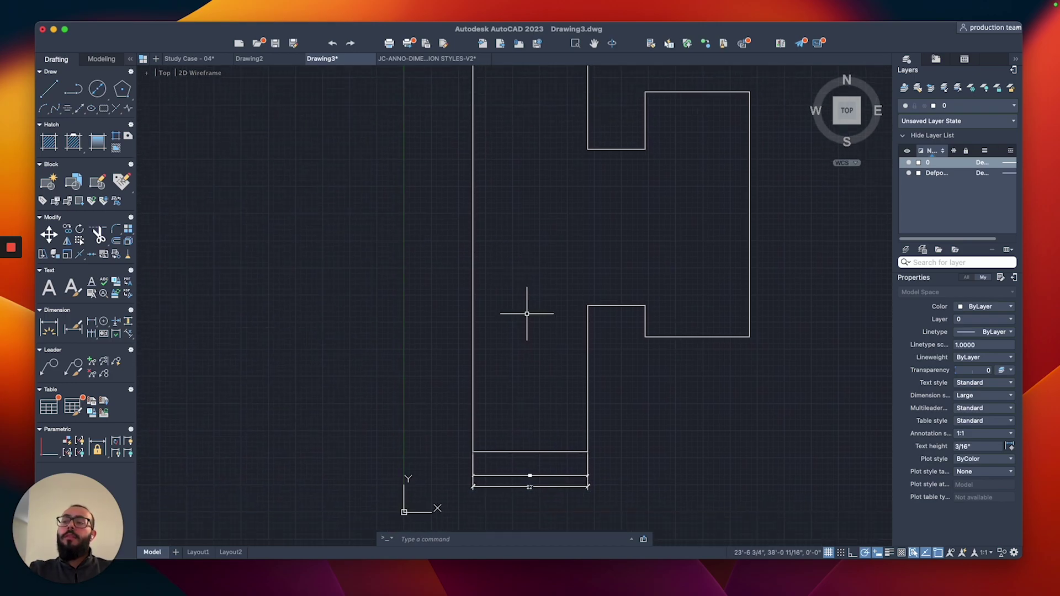
middle_drag(547, 231, 542, 270)
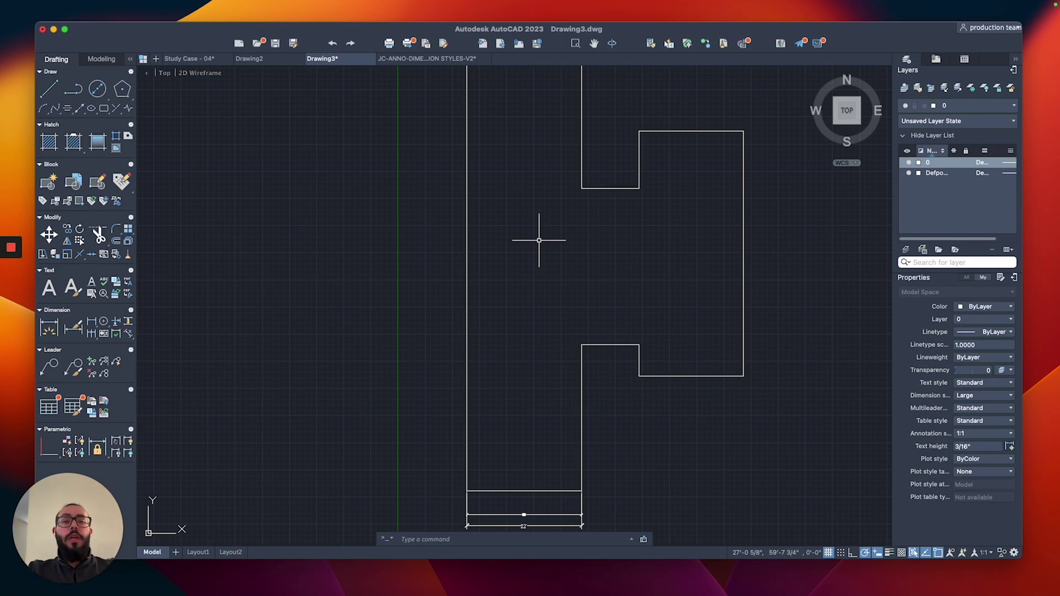
Step: Select and copy the sample dimensions, frame and style-name table in the JC-ANNO-DIMENSION STYLES-V2 drawing
click(447, 58)
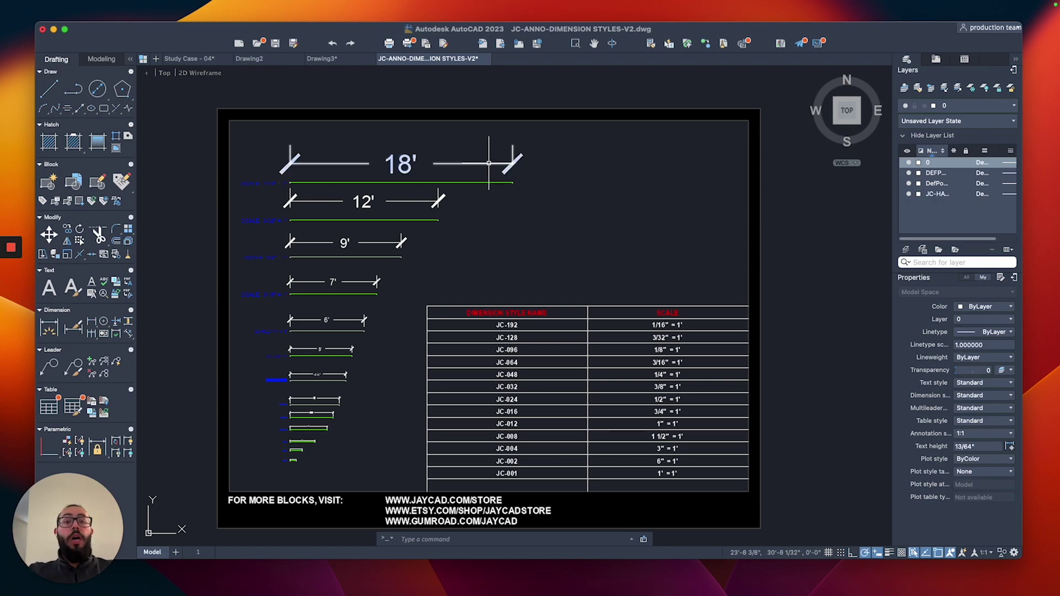
click(197, 93)
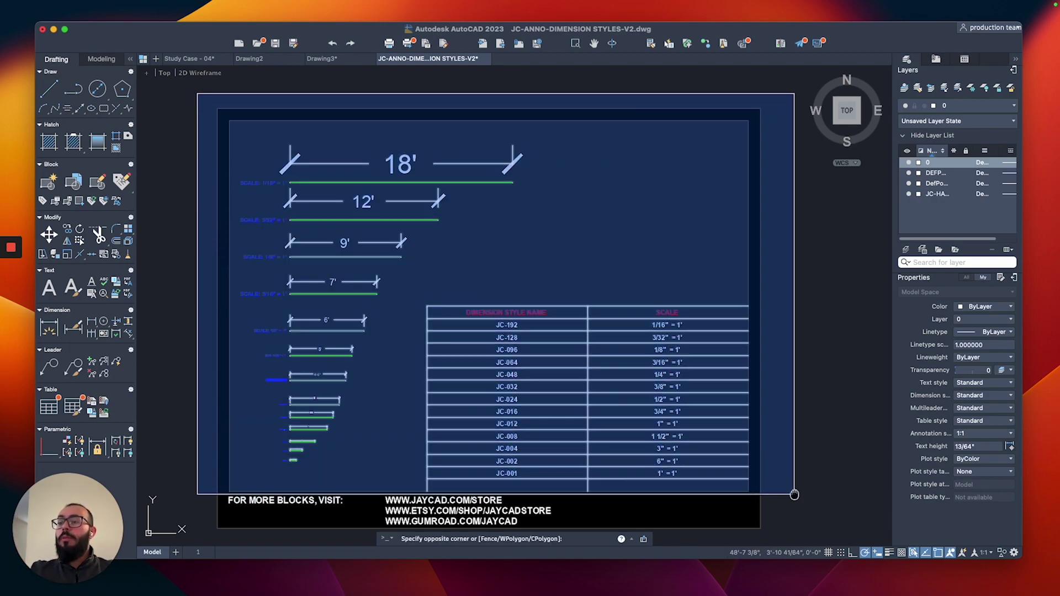
click(793, 496)
scroll(689, 376, up, 3)
middle_drag(689, 376, 695, 386)
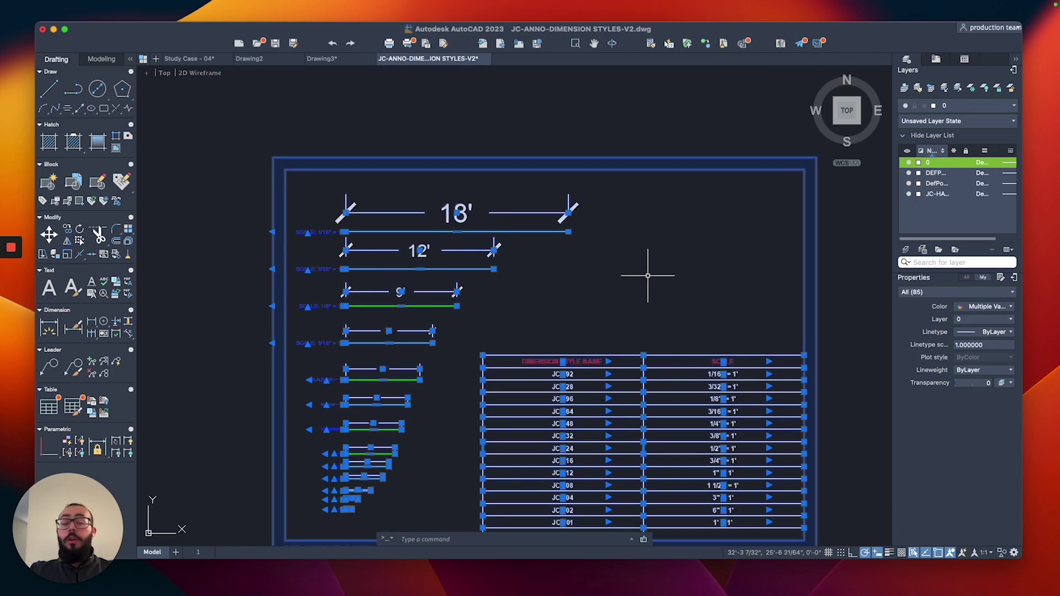
Step: Paste the copied dimension style samples and table into Drawing3, in the empty area west of the building outline
click(334, 60)
scroll(435, 212, down, 2)
middle_drag(434, 211, 538, 241)
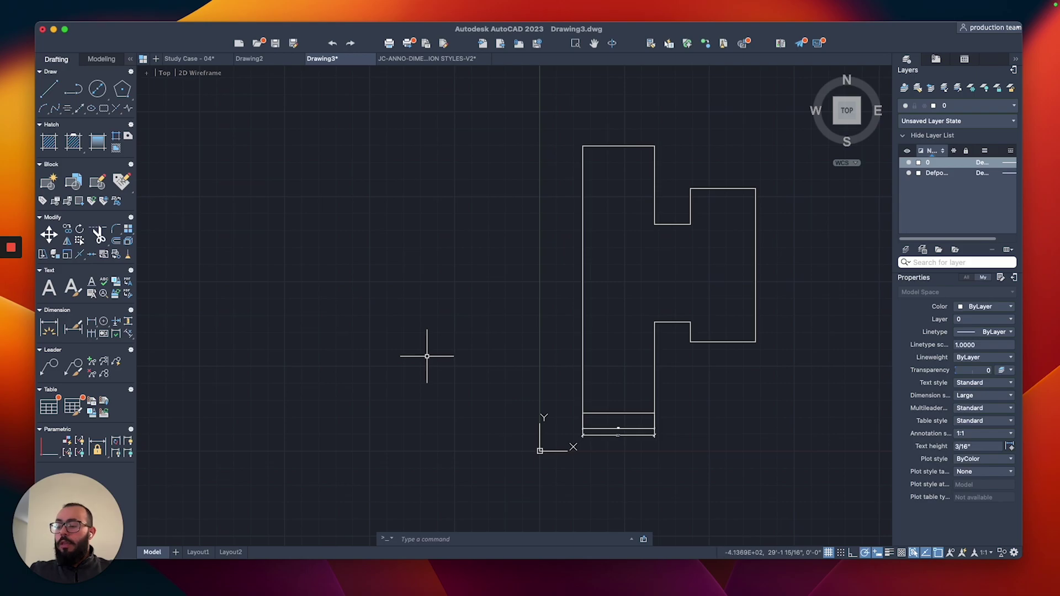
key(super+v)
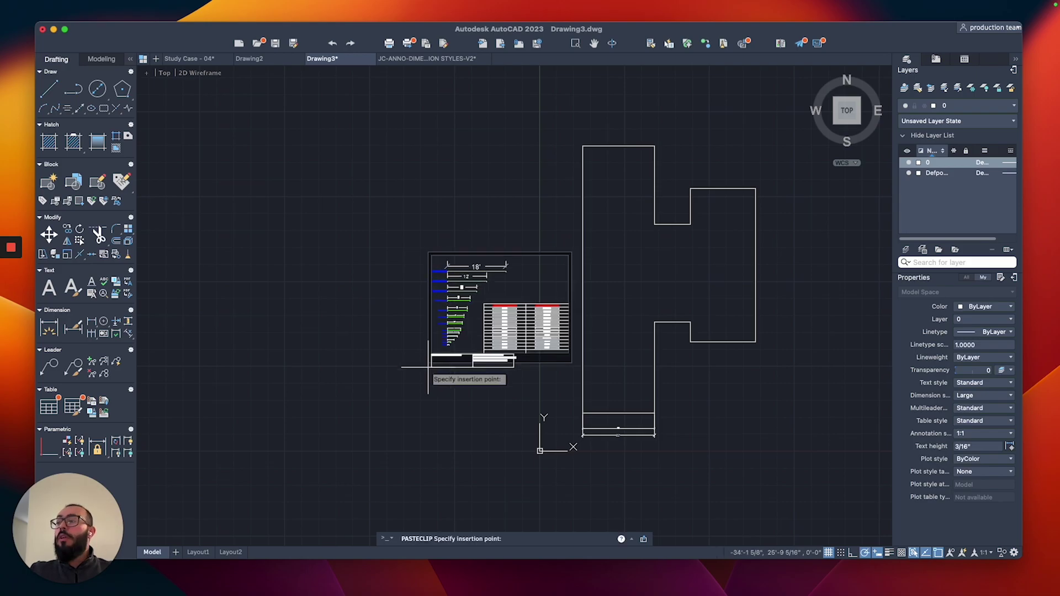
click(368, 406)
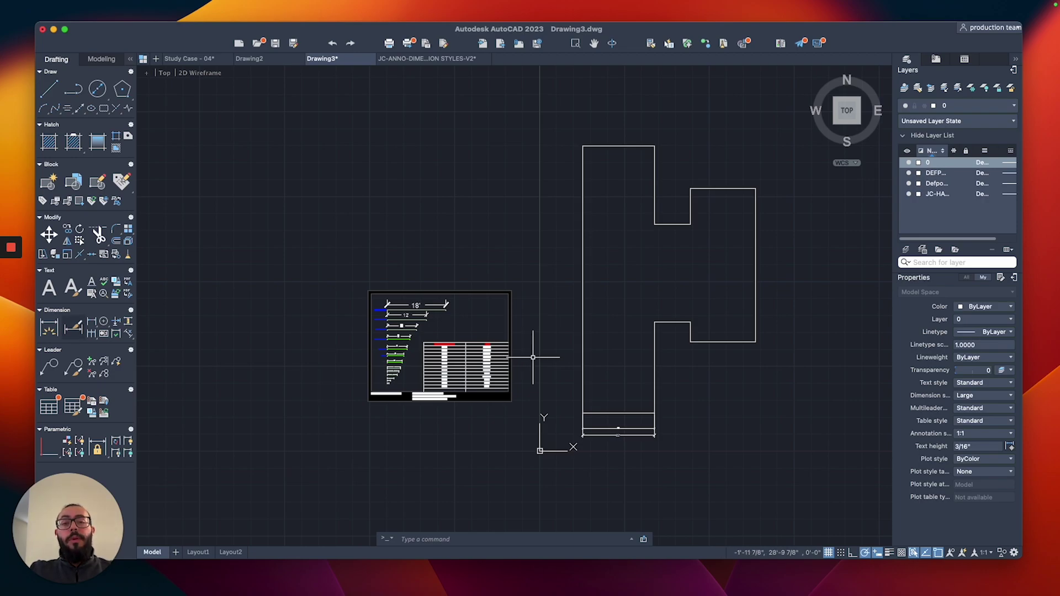
Step: Review the list of dimension styles available in Drawing3 in the Dimension Style Manager
click(75, 329)
scroll(521, 242, down, 5)
scroll(521, 241, up, 5)
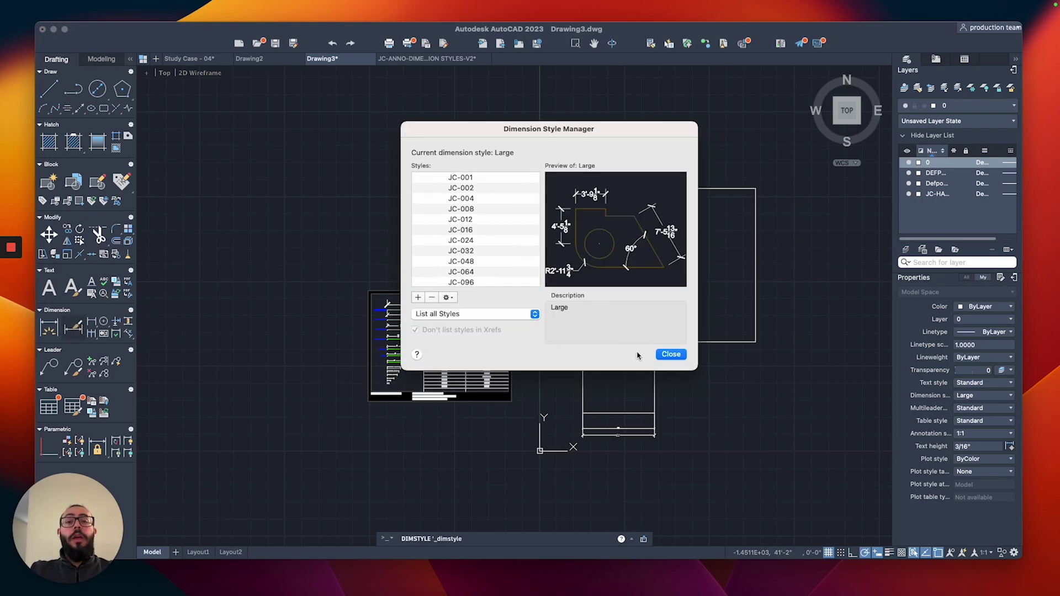
click(672, 355)
Step: Examine the pasted table that matches each dimension style name to its drawing scale
scroll(472, 363, up, 3)
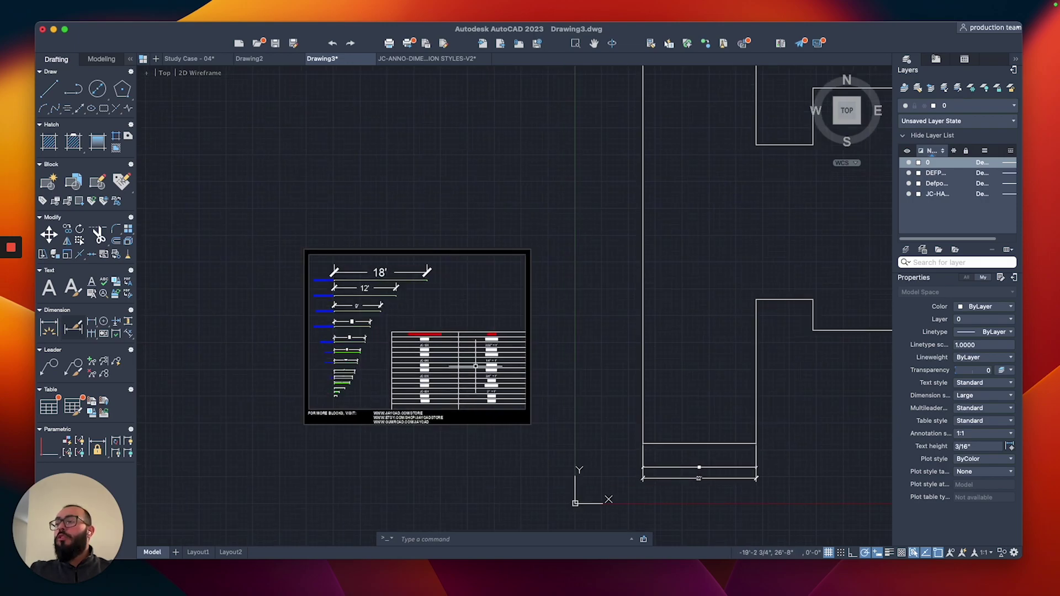
scroll(426, 373, up, 4)
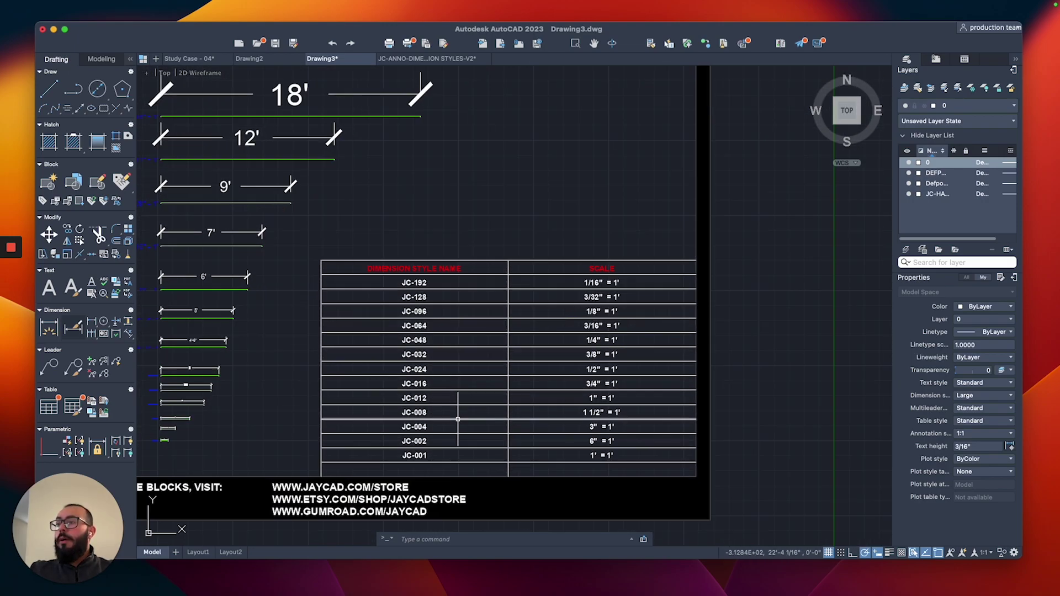
right_click(457, 427)
click(469, 383)
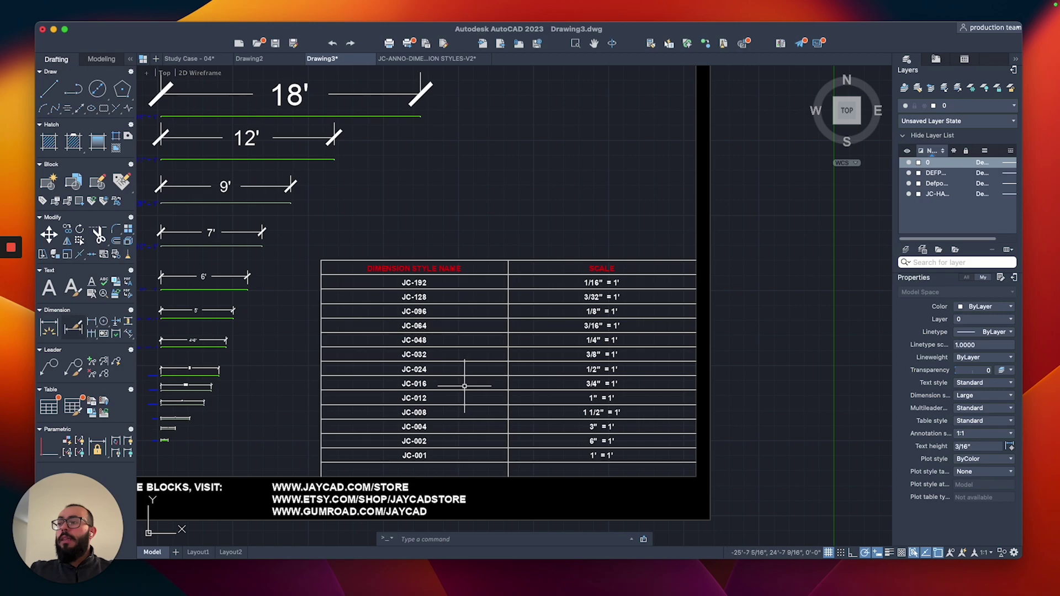
Step: Delete the two rotated dimensions below the south edge of the building outline
scroll(428, 429, up, 3)
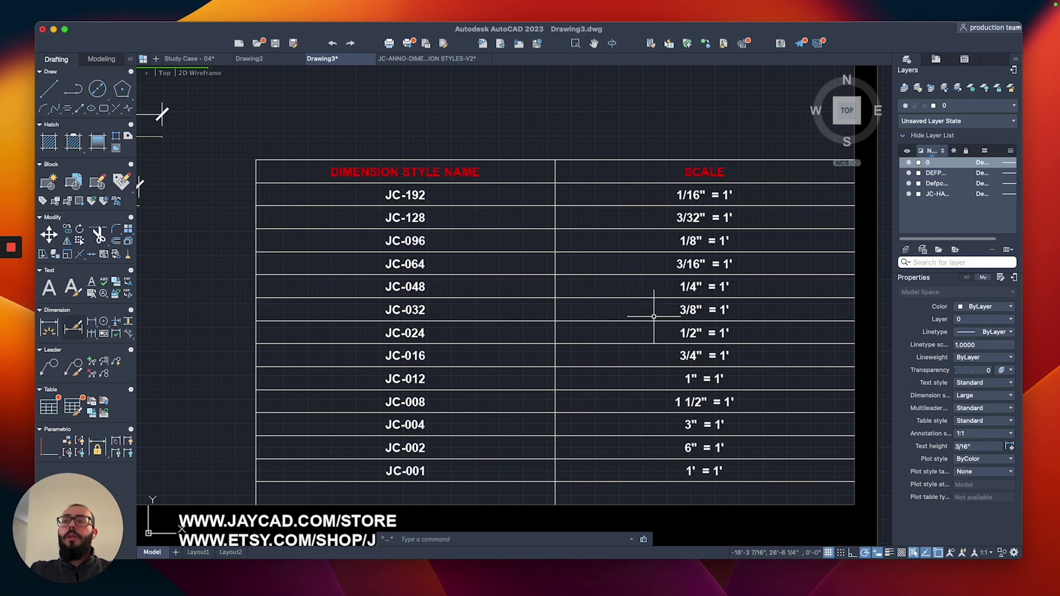
scroll(632, 309, down, 4)
scroll(633, 309, down, 2)
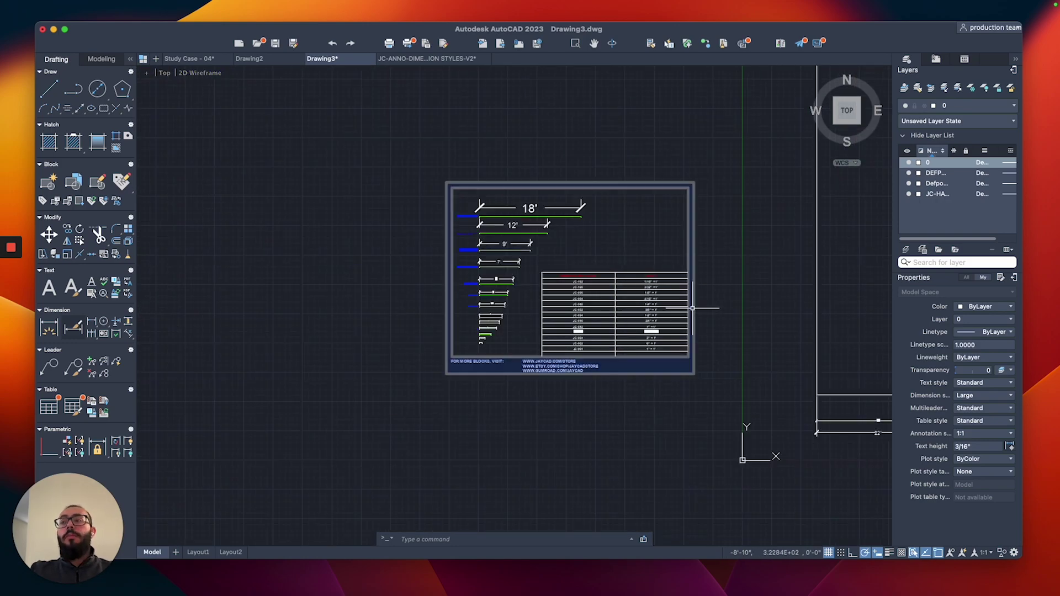
scroll(686, 308, right, 5)
click(687, 424)
click(621, 463)
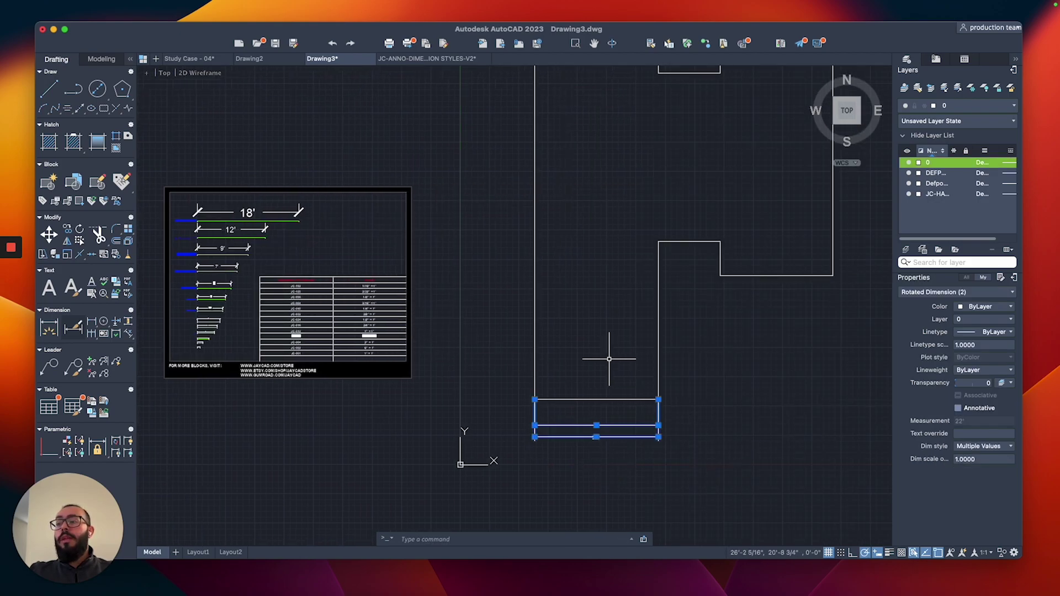
scroll(613, 355, up, 3)
scroll(613, 355, right, 2)
key(Delete)
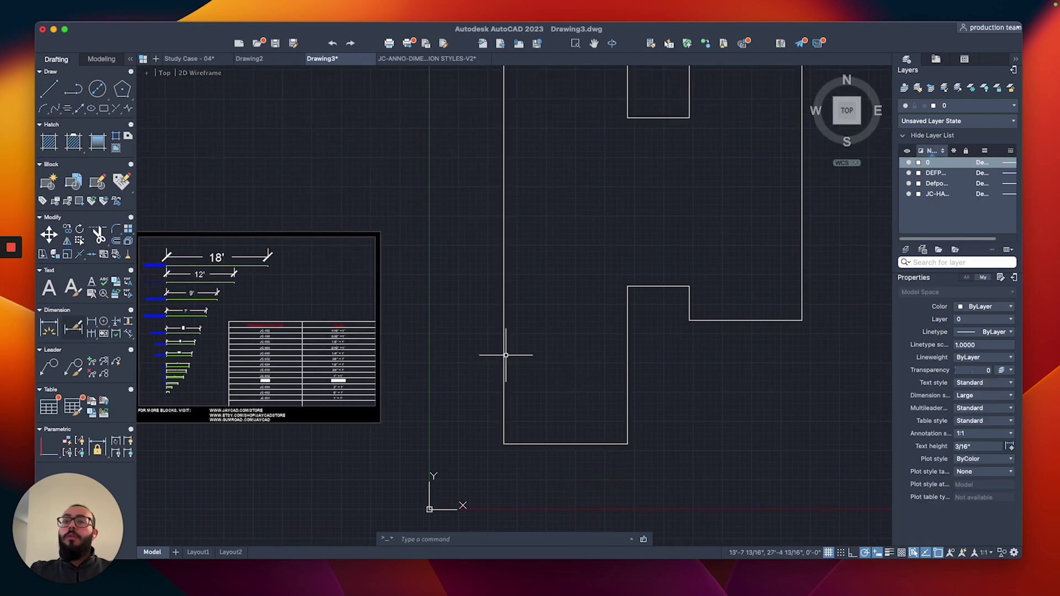
Step: Make JC-048 the current dimension style in the Dimension Style Manager
click(70, 334)
scroll(458, 229, down, 3)
scroll(458, 229, down, 1)
click(470, 232)
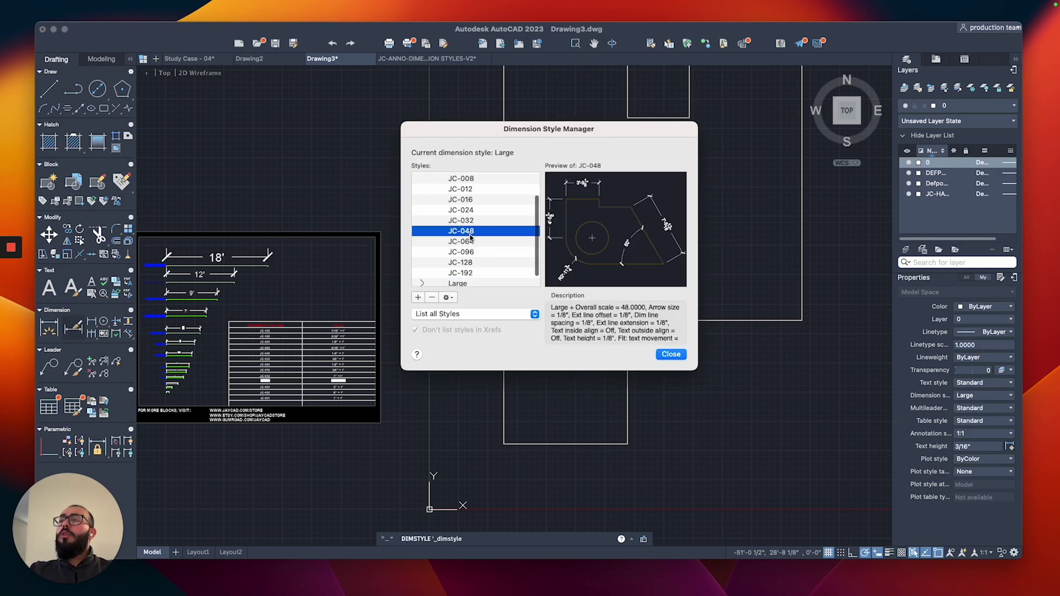
right_click(470, 236)
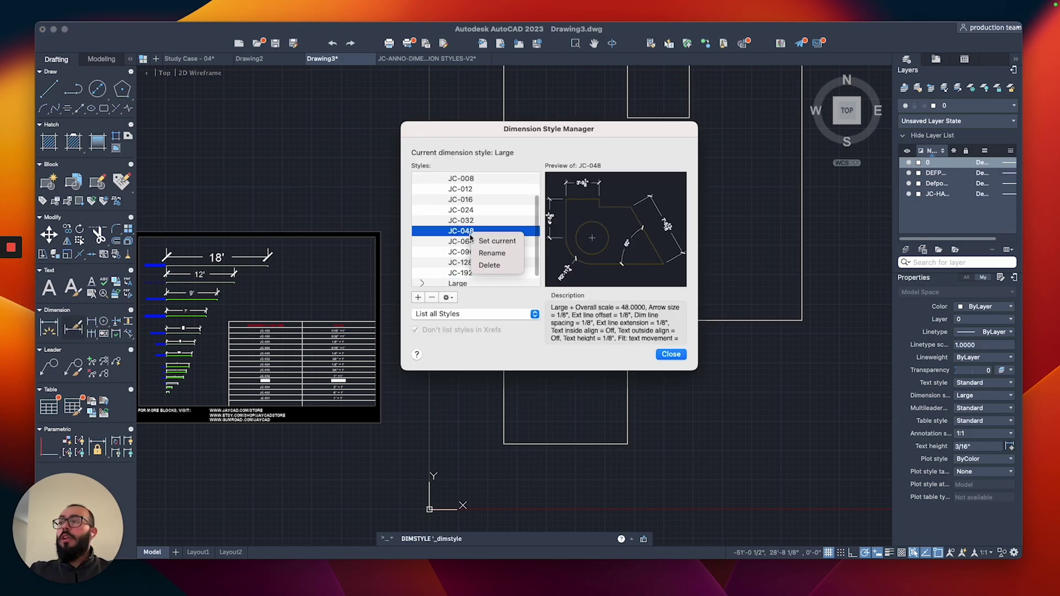
click(488, 241)
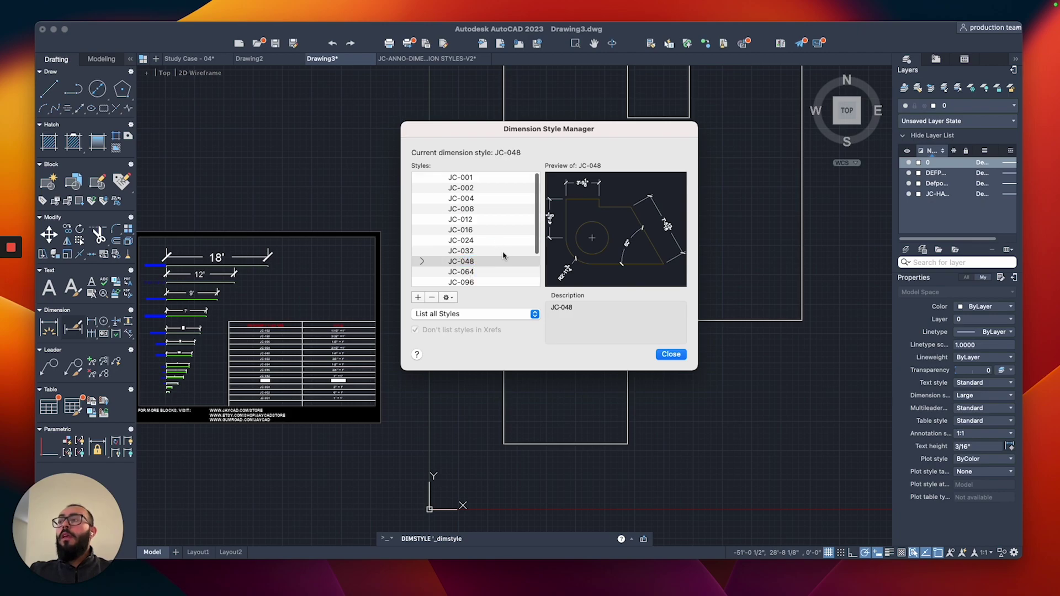
click(670, 354)
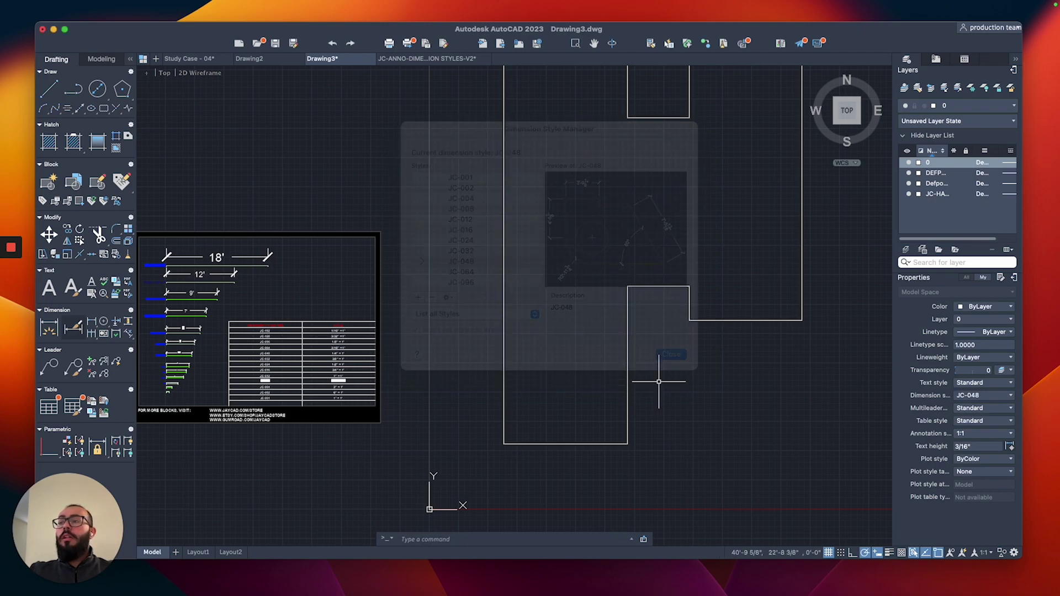
Step: Add a linear dimension between the two south corners of the building outline, placed just below the edge
scroll(590, 380, down, 3)
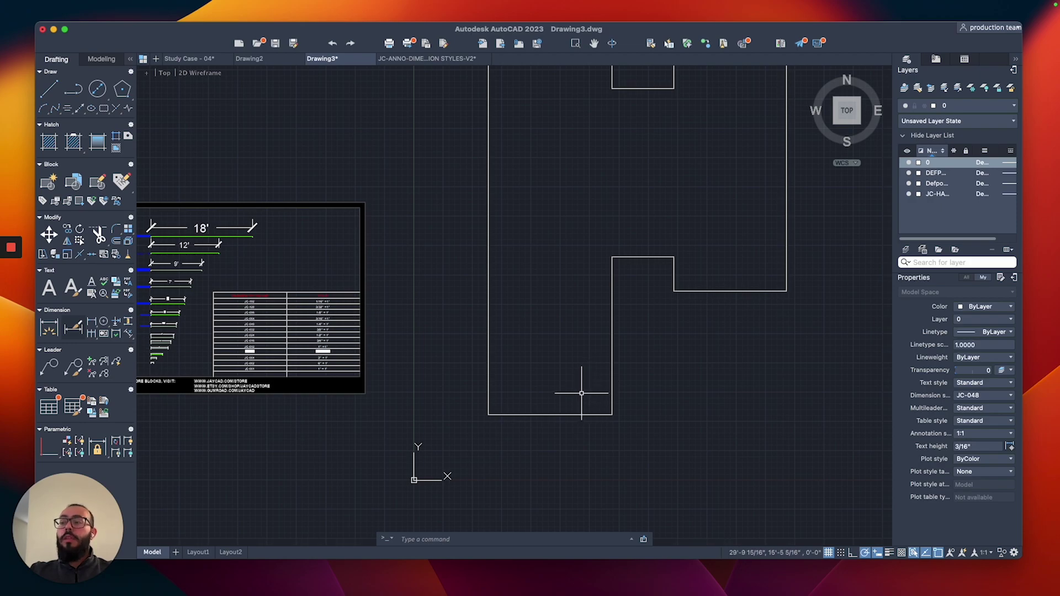
scroll(590, 384, down, 2)
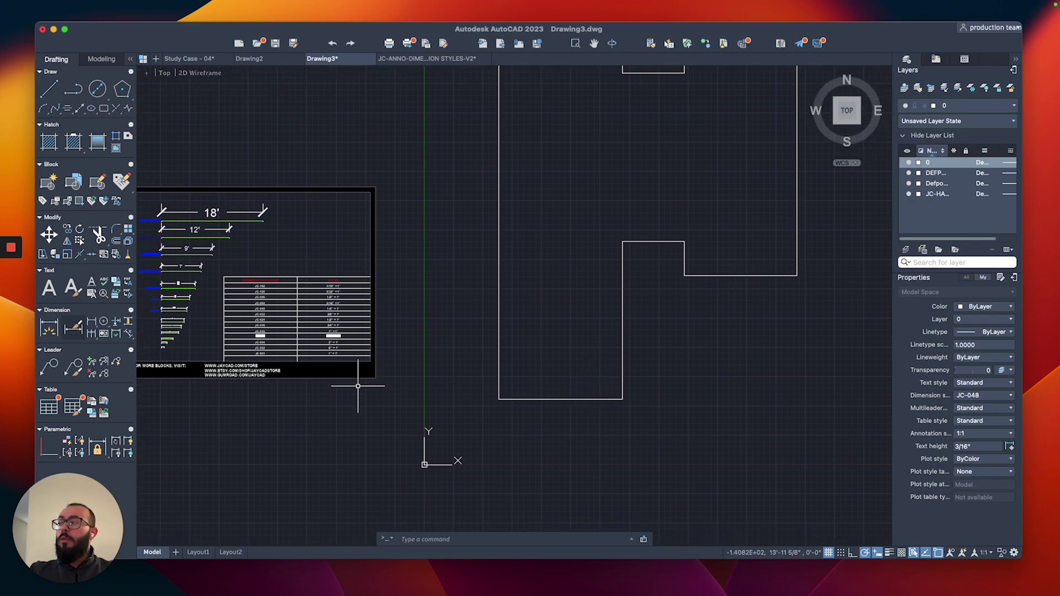
click(92, 321)
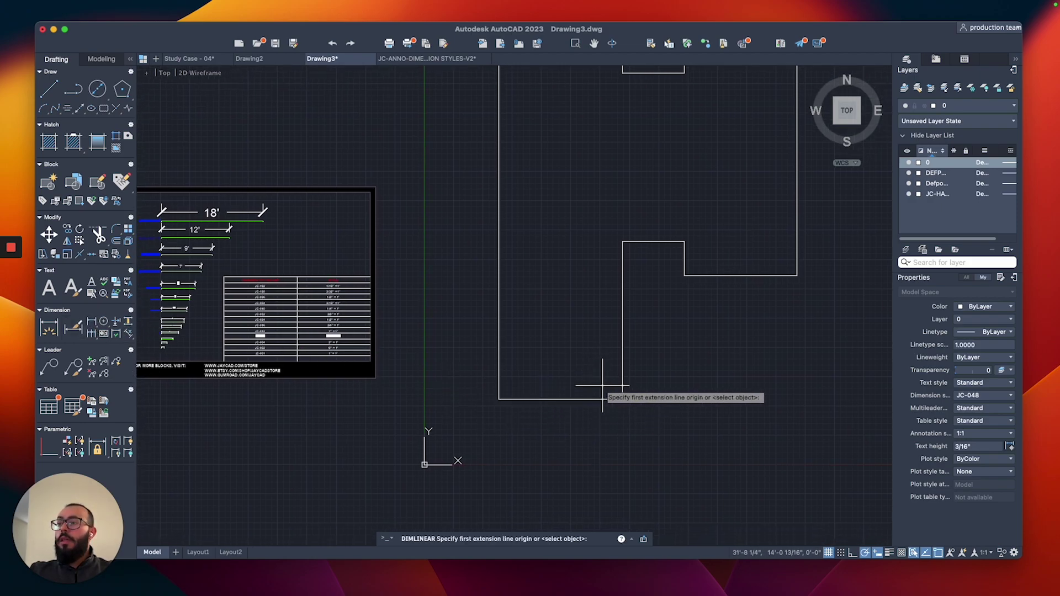
click(622, 398)
click(498, 399)
click(513, 424)
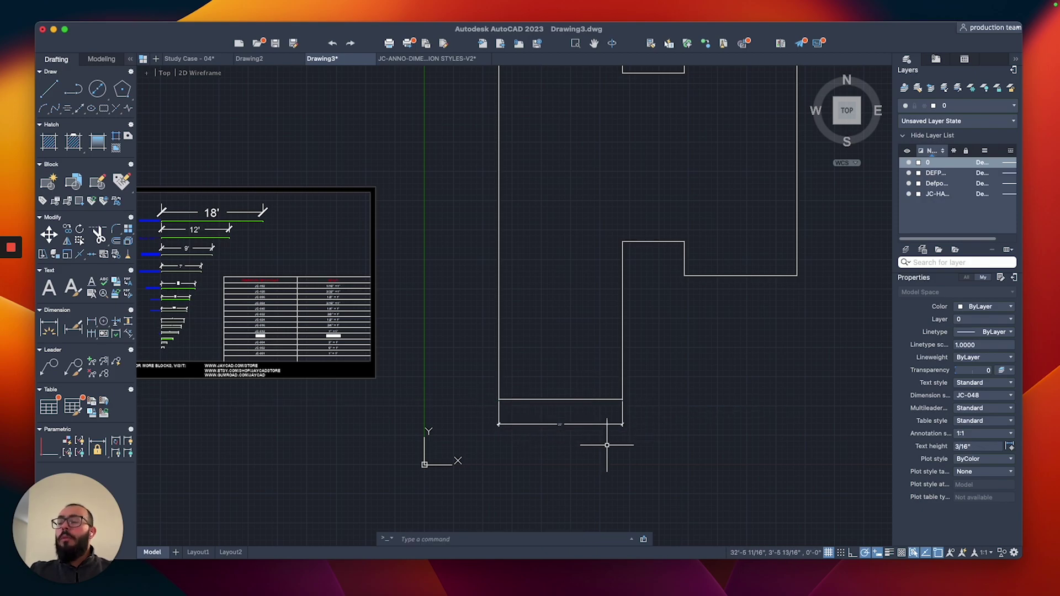
Step: Check the style-to-scale table and delete the JC-048 dimension below the outline's south edge
scroll(343, 385, up, 2)
scroll(336, 348, up, 3)
middle_drag(457, 339, 486, 350)
scroll(479, 331, up, 2)
middle_drag(473, 310, 563, 301)
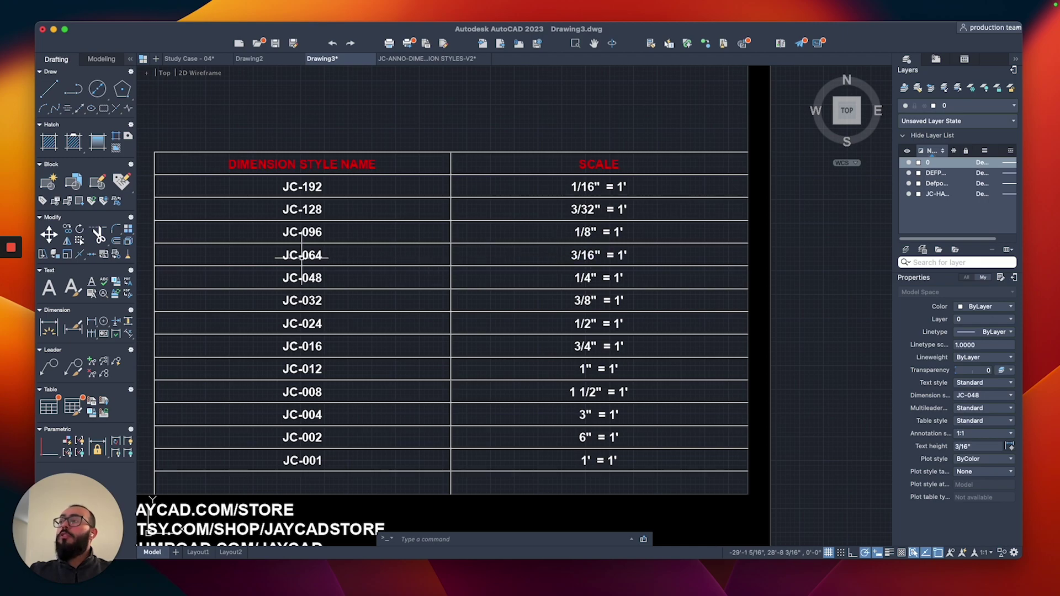
scroll(301, 256, down, 5)
click(753, 445)
click(716, 463)
scroll(549, 435, up, 6)
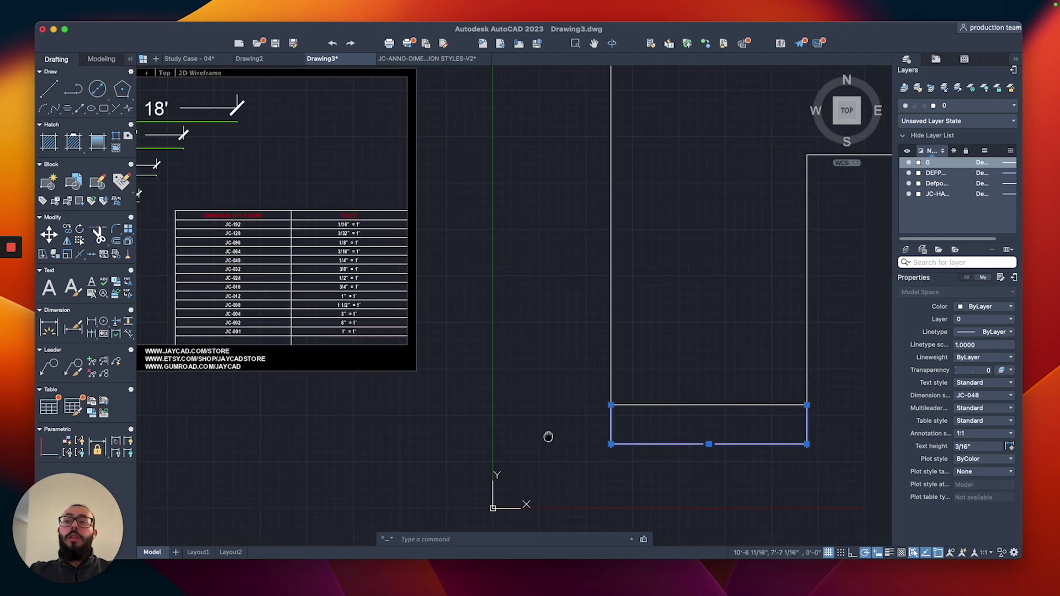
key(Escape)
click(92, 321)
key(Escape)
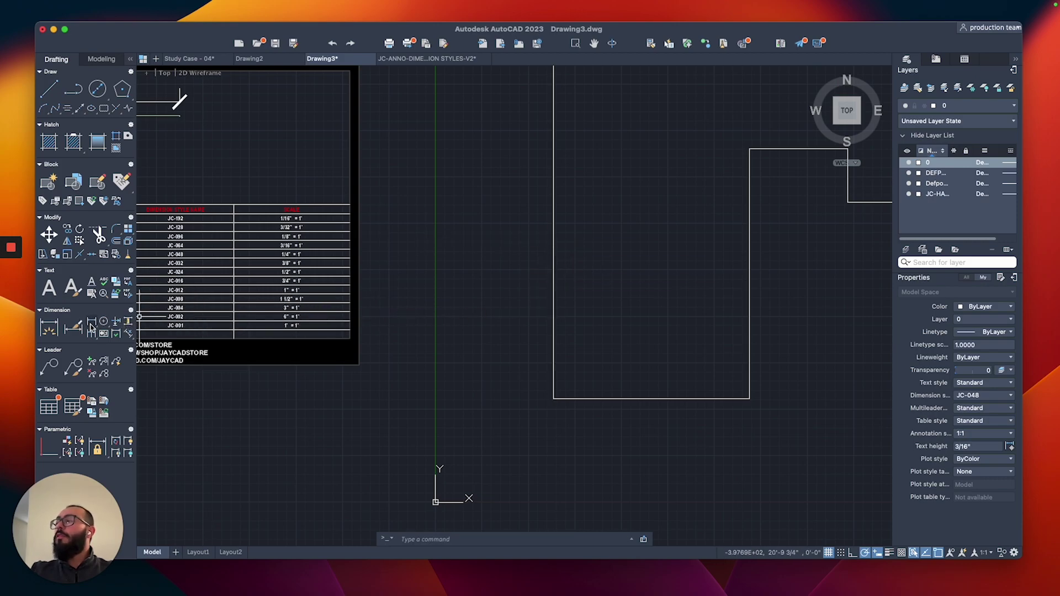
Step: Make JC-064 the current dimension style in the Dimension Style Manager
click(73, 325)
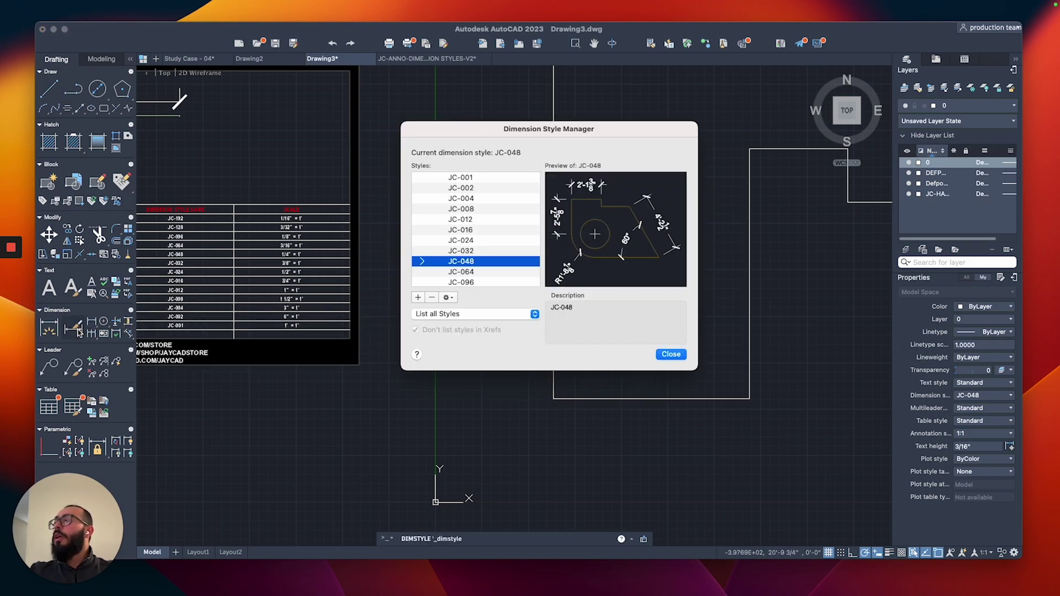
click(462, 272)
right_click(461, 278)
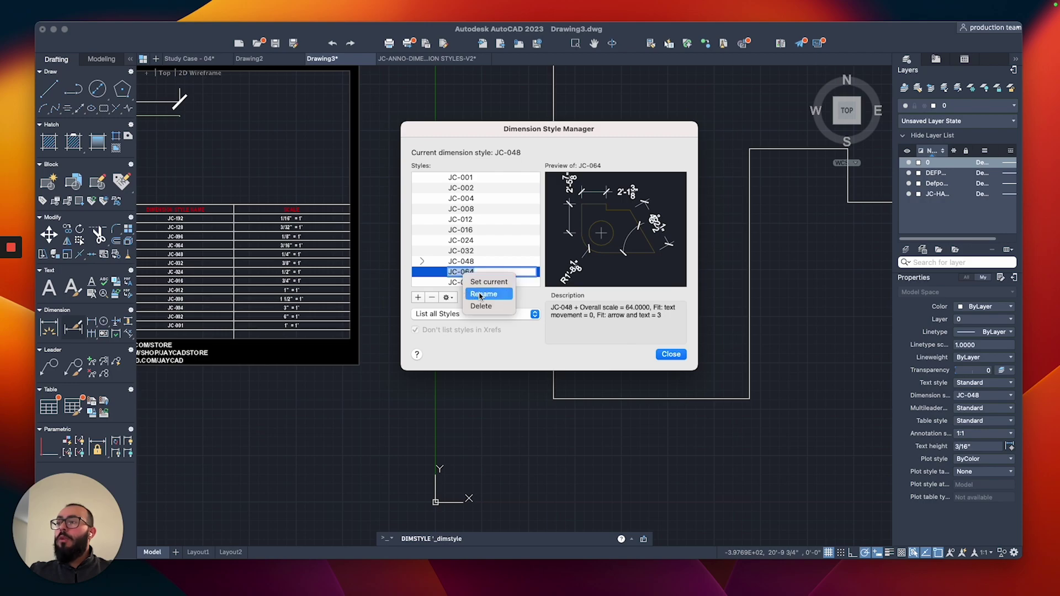
click(481, 282)
click(671, 355)
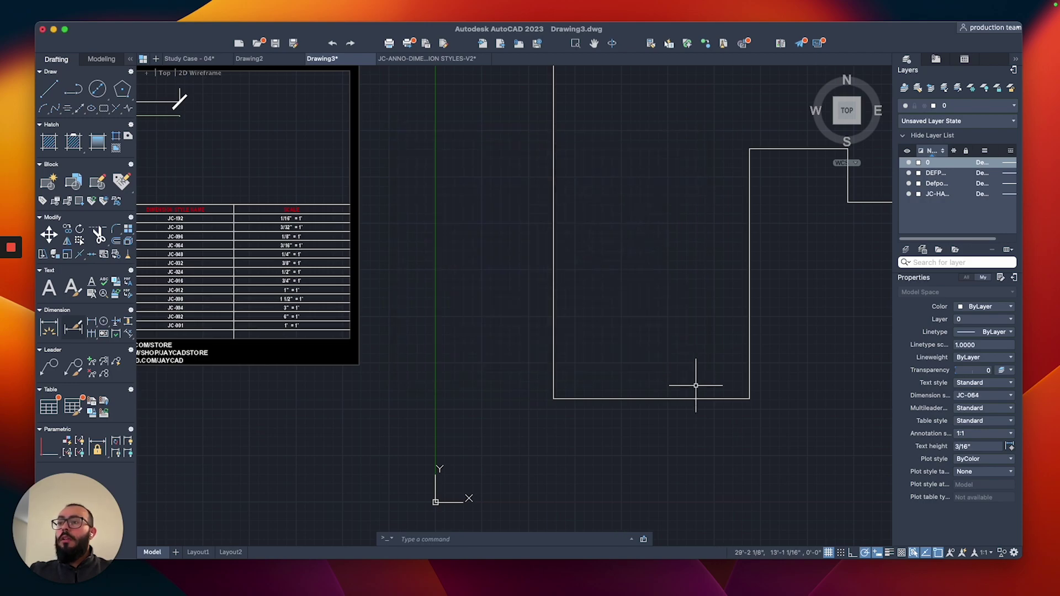
Step: Add a JC-064 linear dimension to the outline's south edge, placed just below it
click(91, 322)
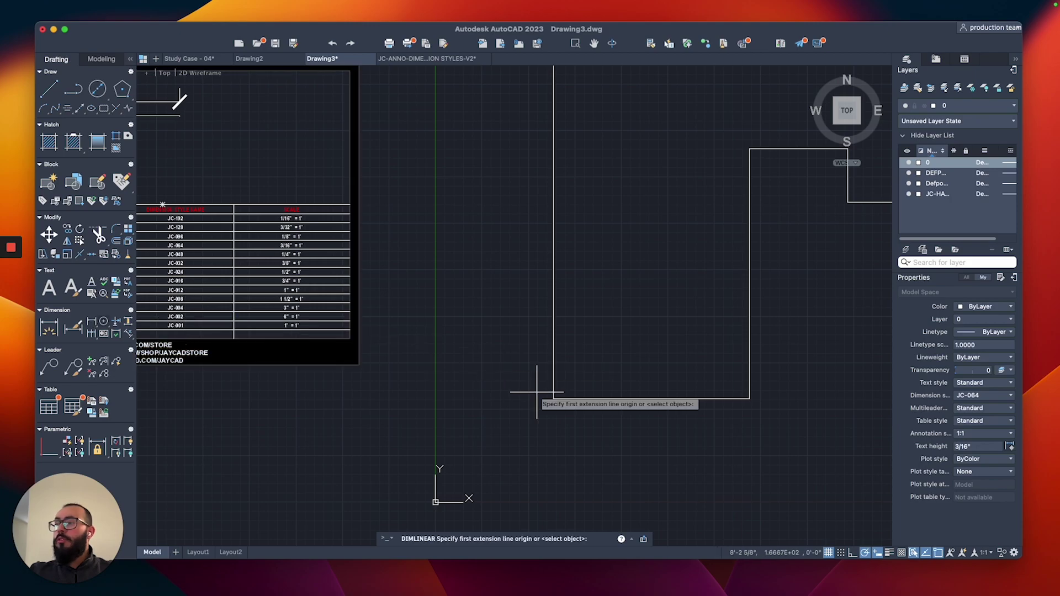
click(553, 399)
click(750, 399)
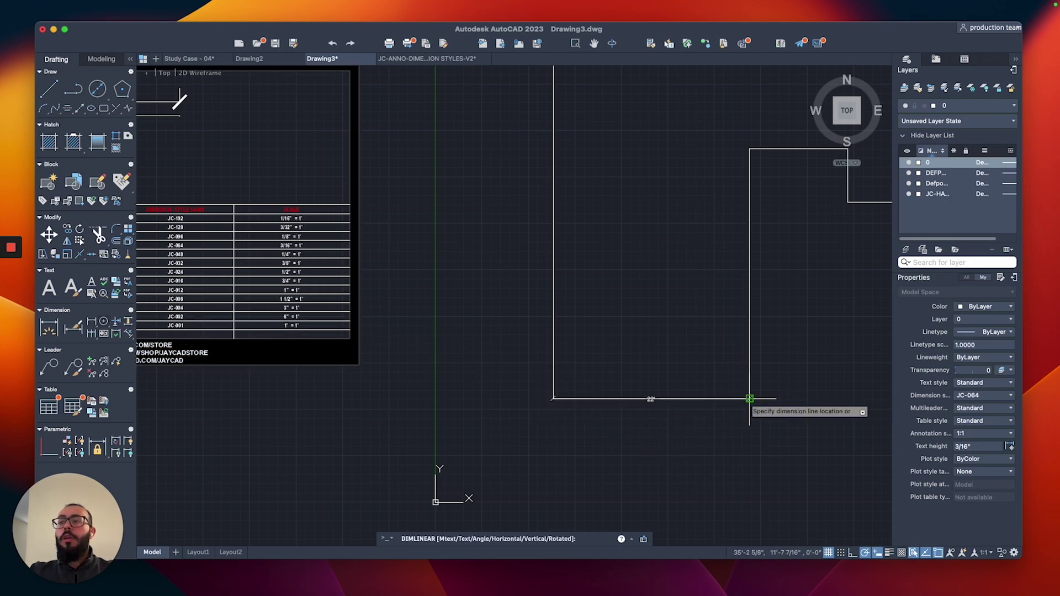
click(699, 435)
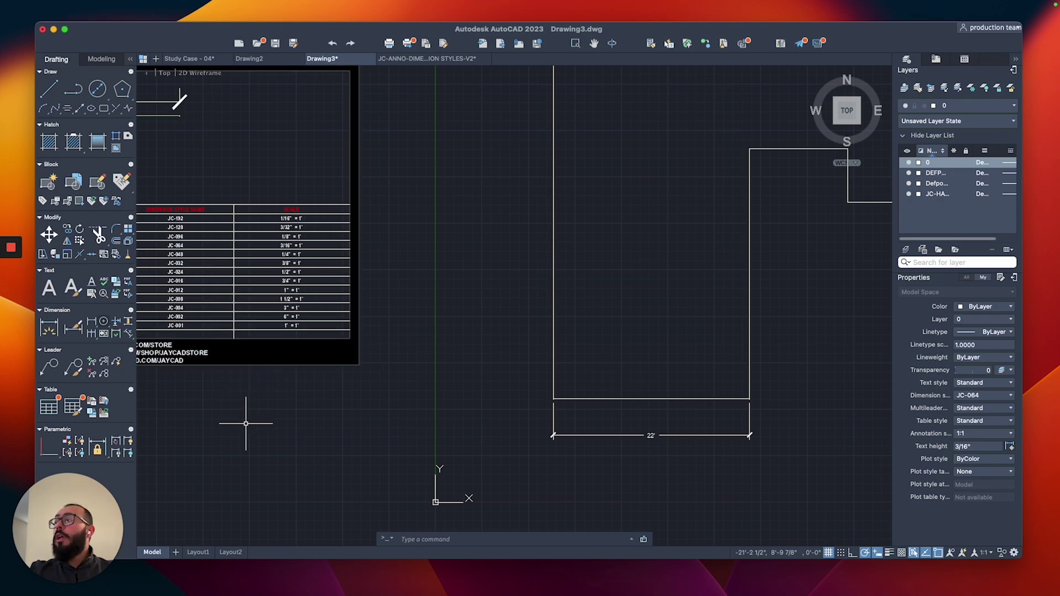
Step: Use the DIM command to dimension the outline's long west edge and its uppermost north edge, both placed outside the building
click(92, 326)
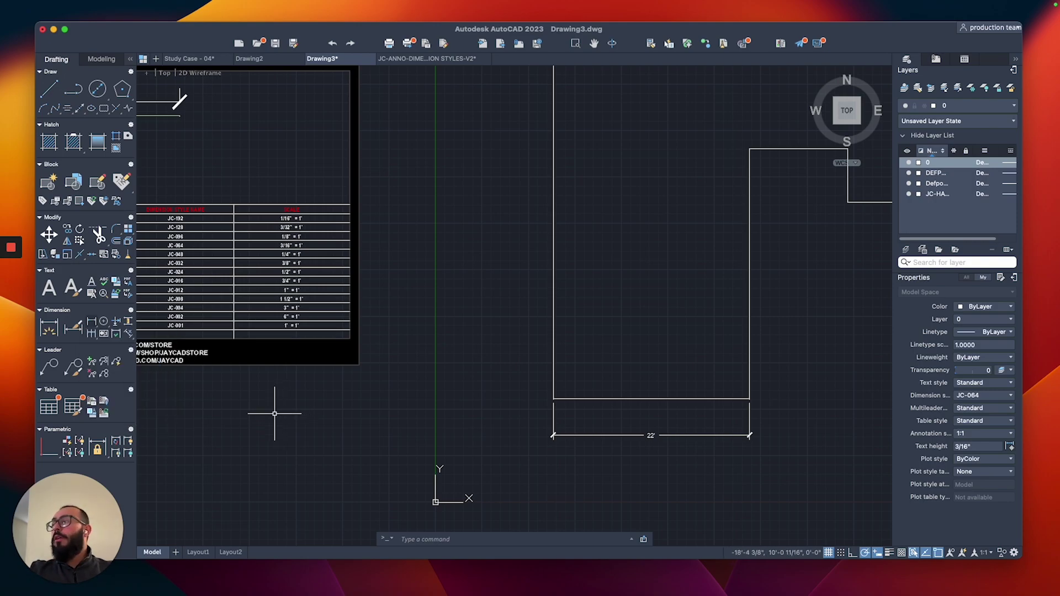
click(50, 331)
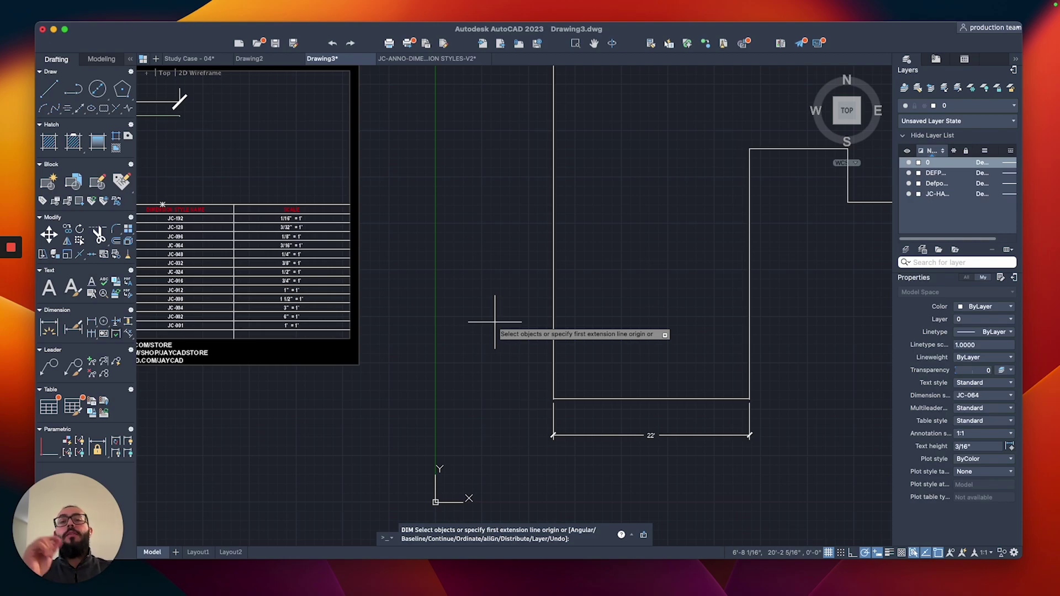
scroll(495, 321, down, 6)
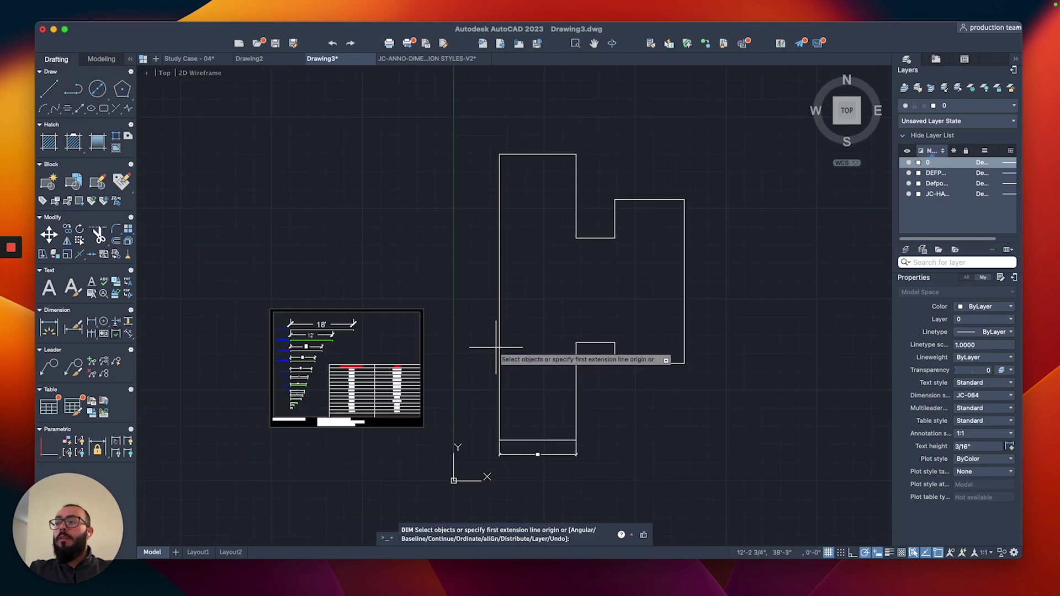
click(499, 346)
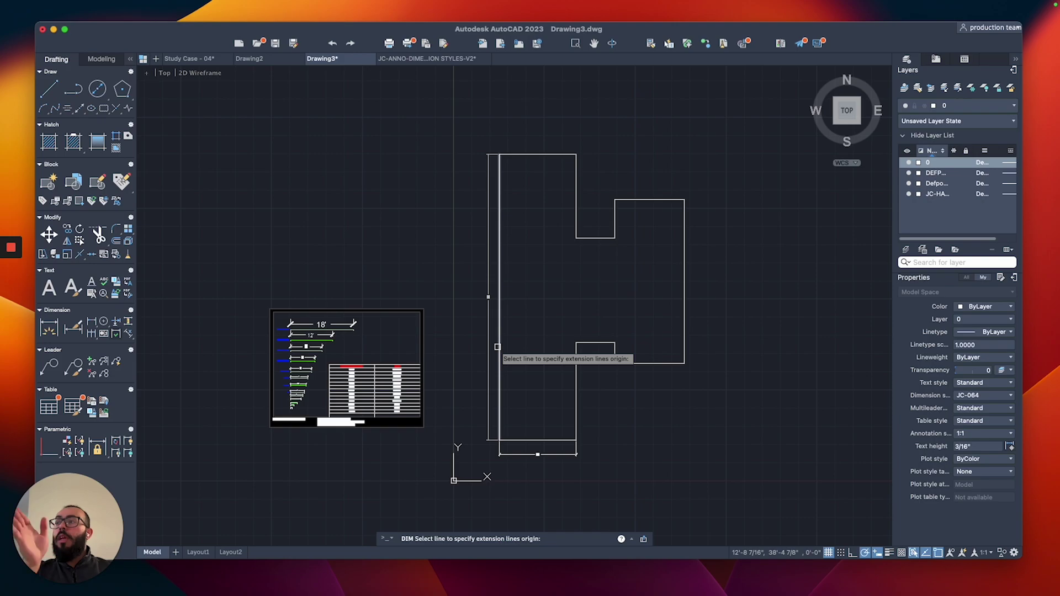
click(498, 347)
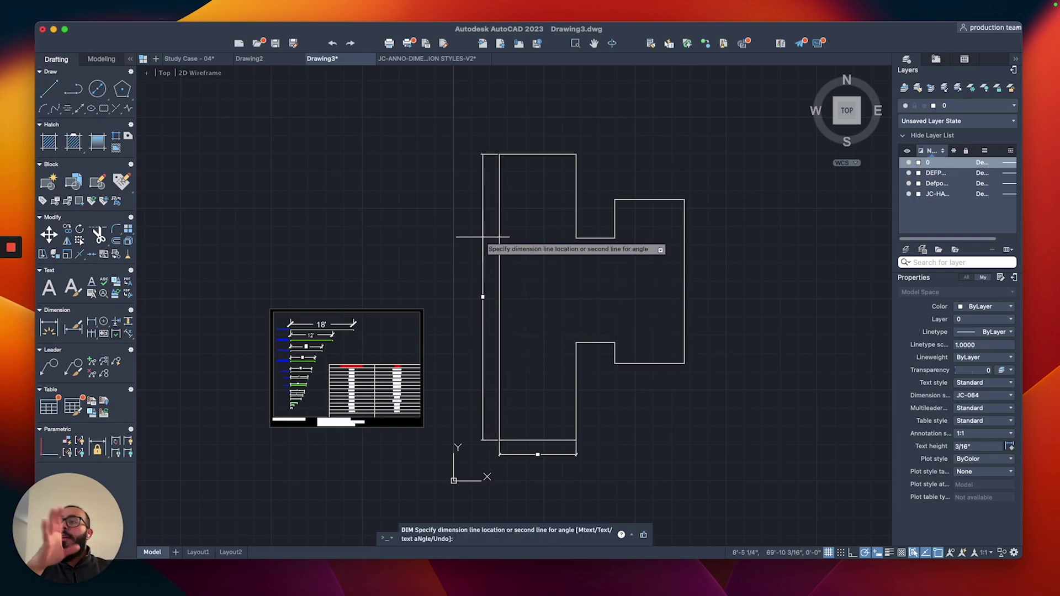
click(484, 237)
middle_drag(517, 194, 519, 214)
scroll(496, 216, up, 3)
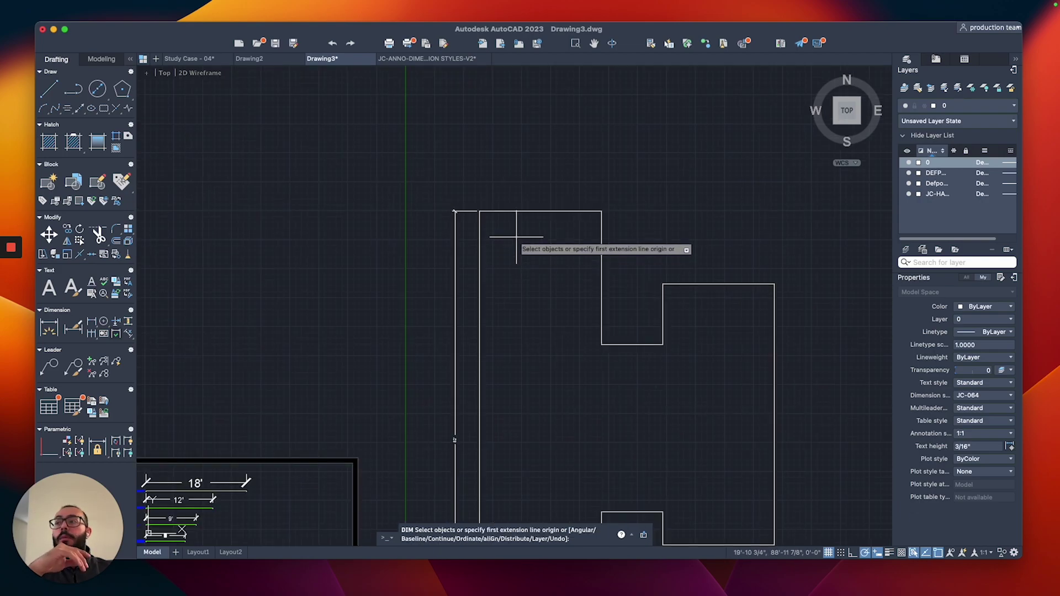
click(492, 210)
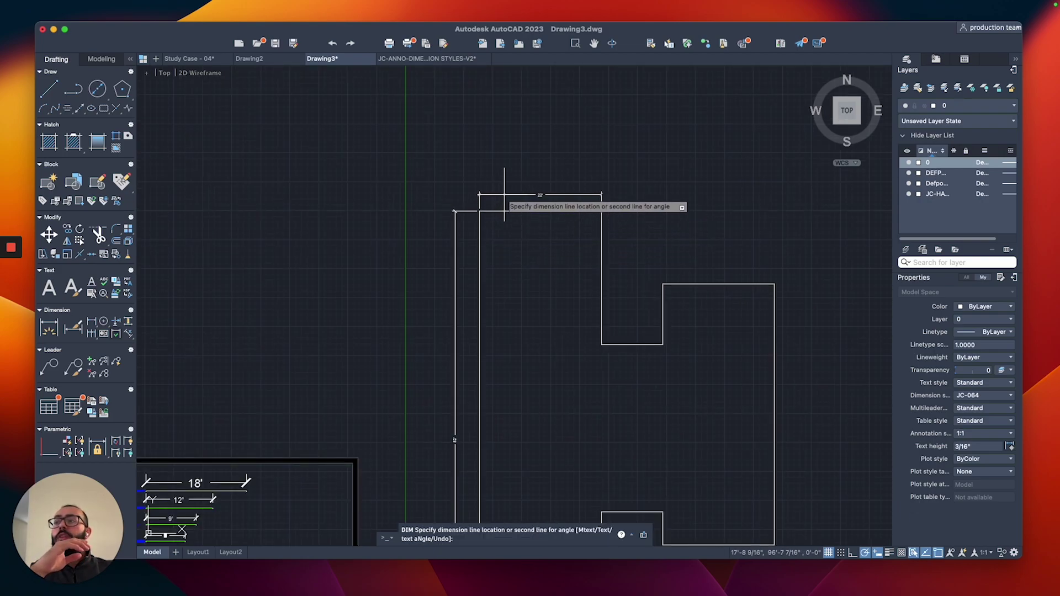
click(520, 186)
Step: Dimension the west side and the floor of the north notch, placing both dimensions inside the notch
click(602, 239)
click(613, 243)
scroll(650, 345, up, 5)
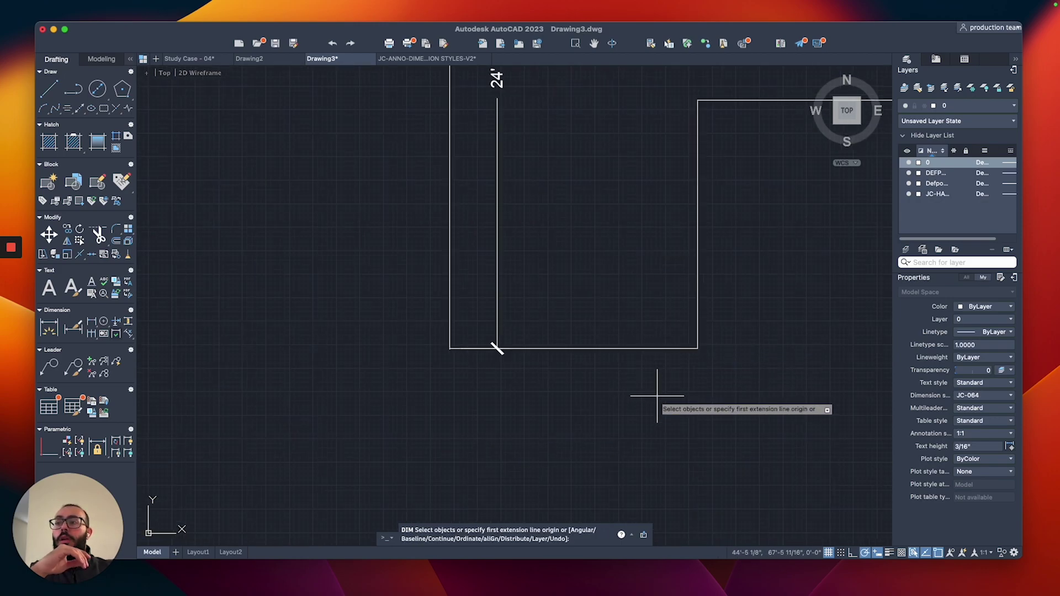
click(649, 346)
scroll(635, 304, down, 2)
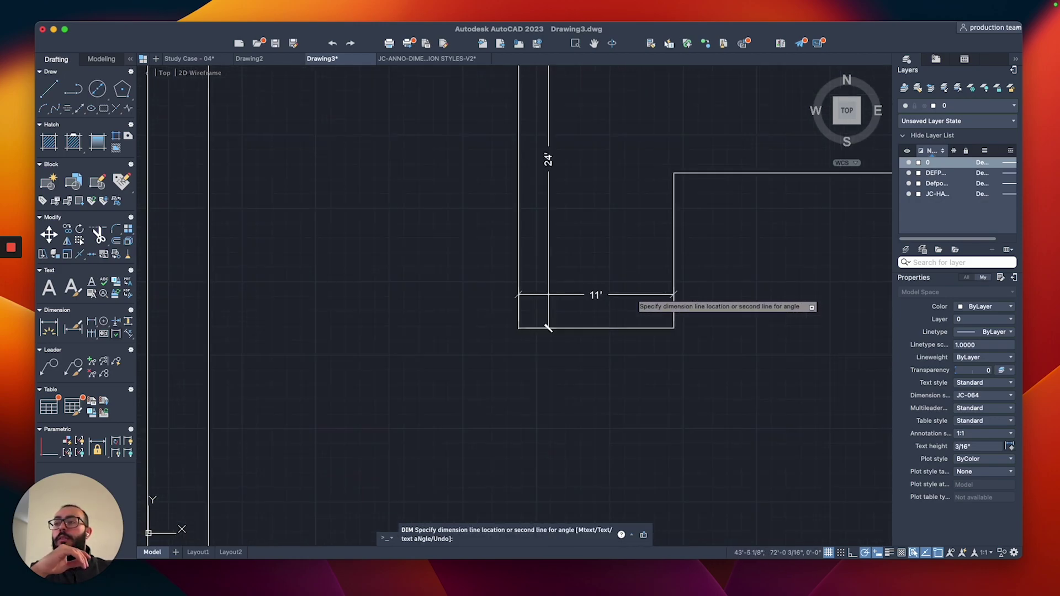
click(626, 305)
Step: Dimension the east side of the north notch and the north edge of the east wing
scroll(610, 289, down, 4)
scroll(523, 289, up, 2)
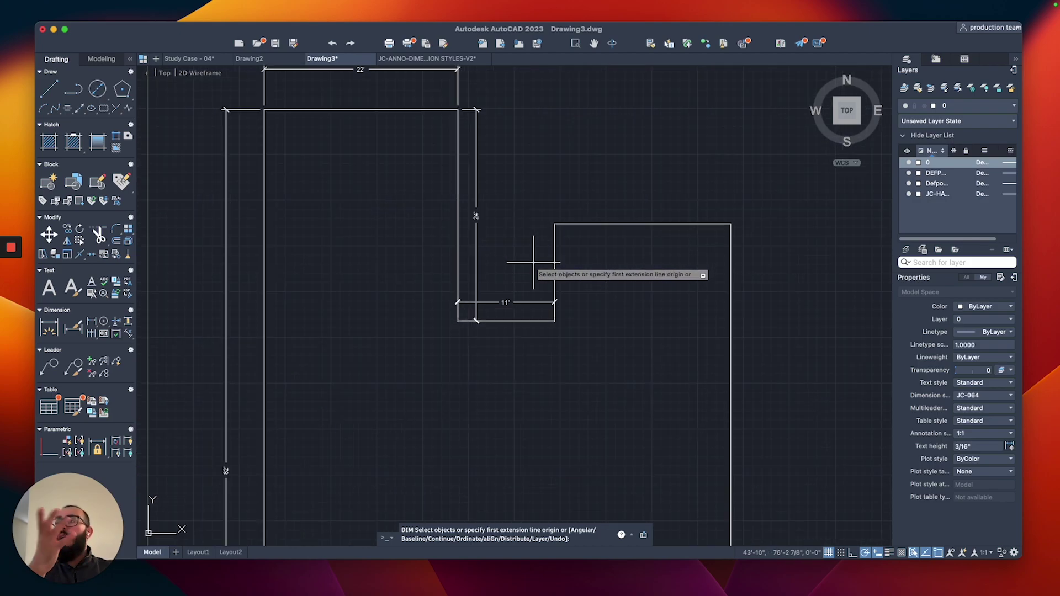
click(553, 248)
click(534, 243)
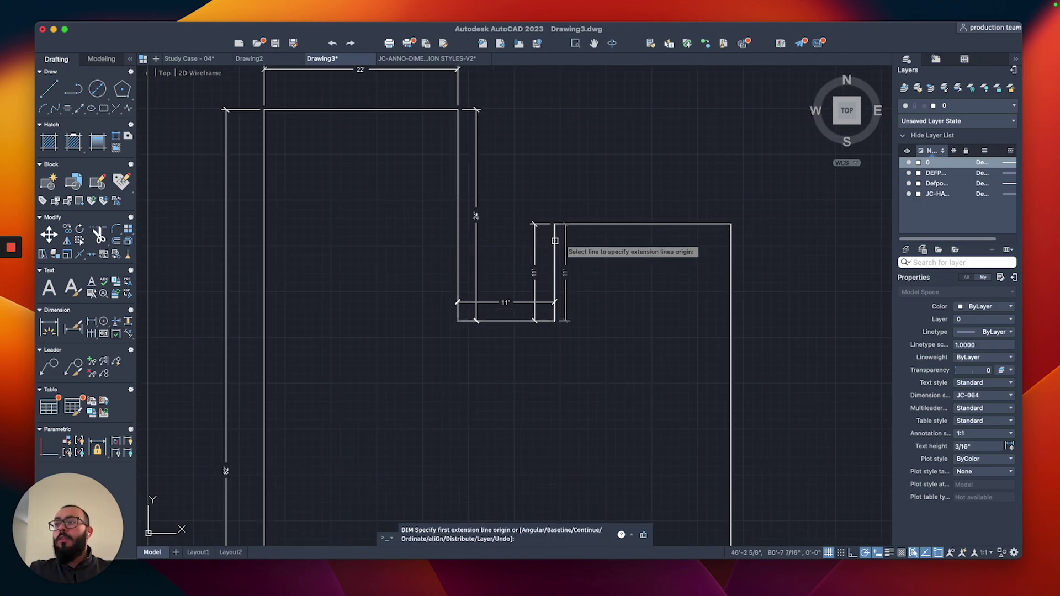
click(571, 224)
click(582, 193)
Step: Dimension the east wing's full east edge, placing the dimension just outside the building
scroll(583, 202, down, 2)
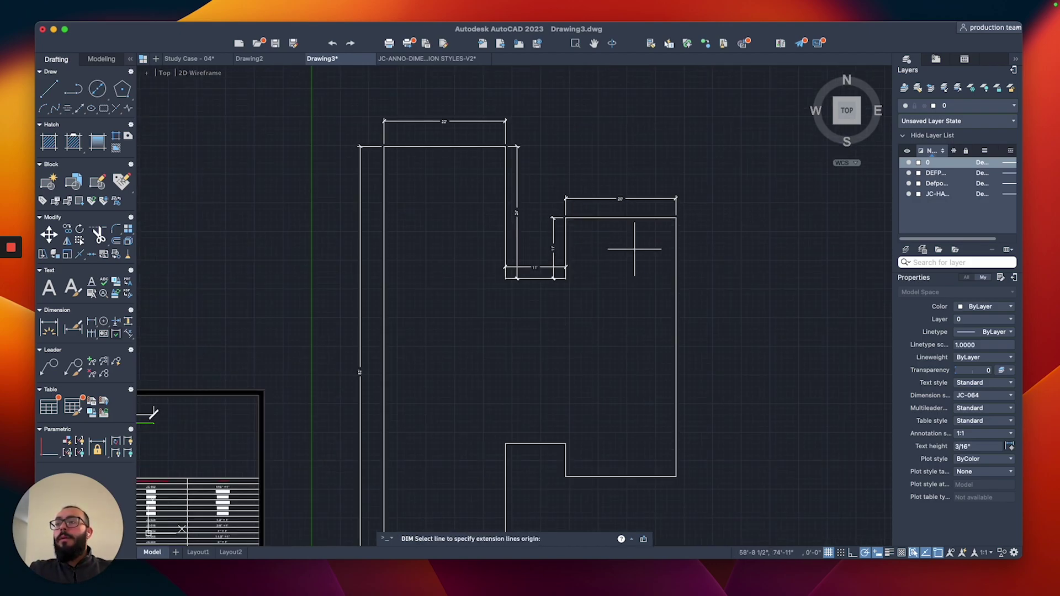
click(676, 264)
click(700, 264)
scroll(657, 263, up, 2)
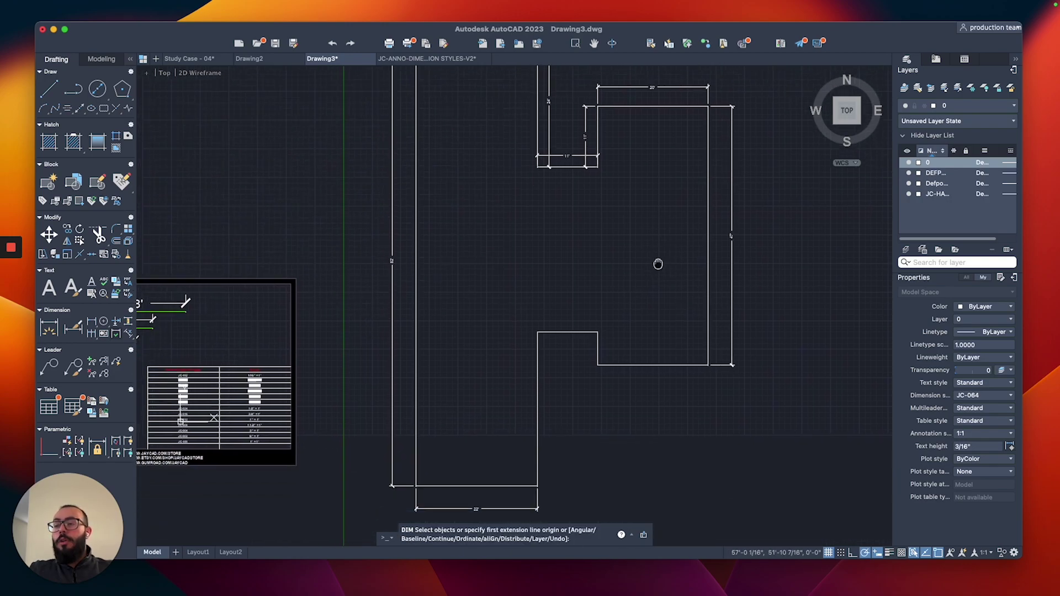
Step: Dimension the east wing's south edge, placing it in line with the existing dimension below the outline's southwest edge
click(710, 354)
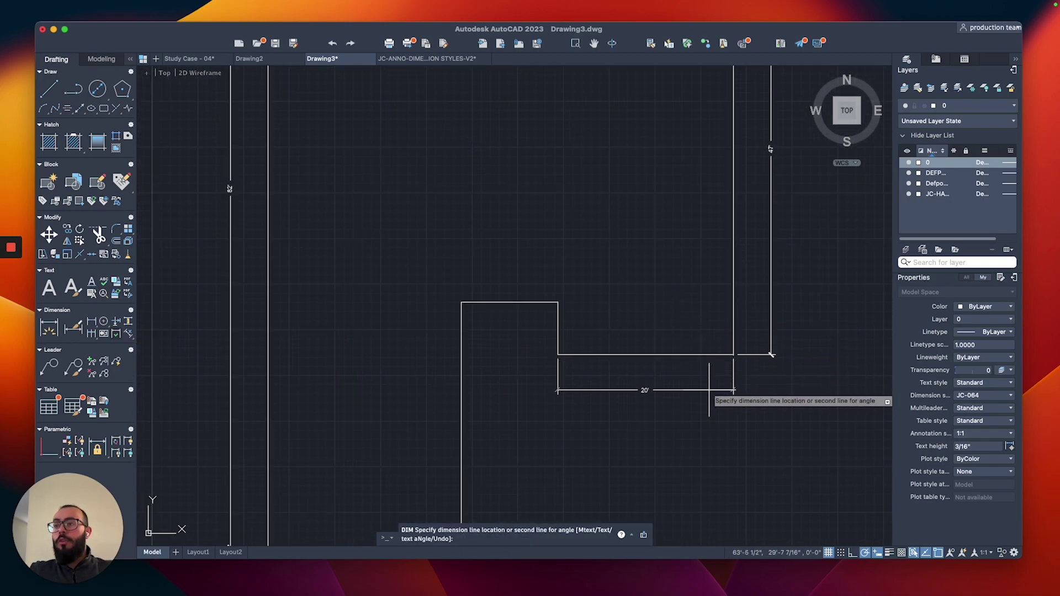
middle_drag(703, 409, 703, 284)
scroll(703, 283, down, 2)
scroll(625, 383, up, 3)
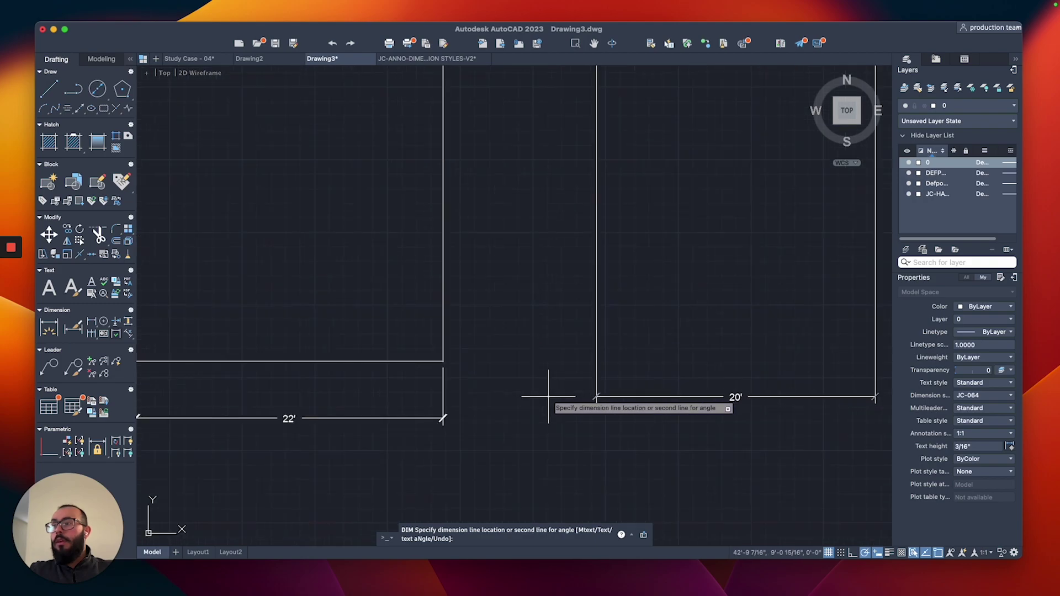
click(411, 425)
scroll(411, 425, down, 3)
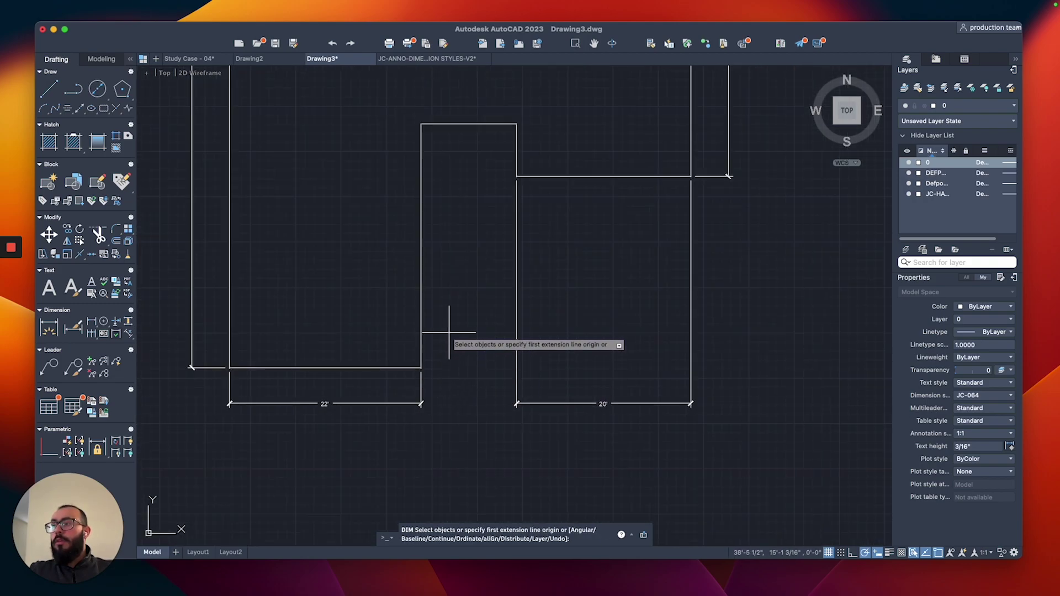
Step: Dimension the south notch's ceiling and the height from the south edge to the east wing, aligning the latter with the east edge's dimension
click(484, 123)
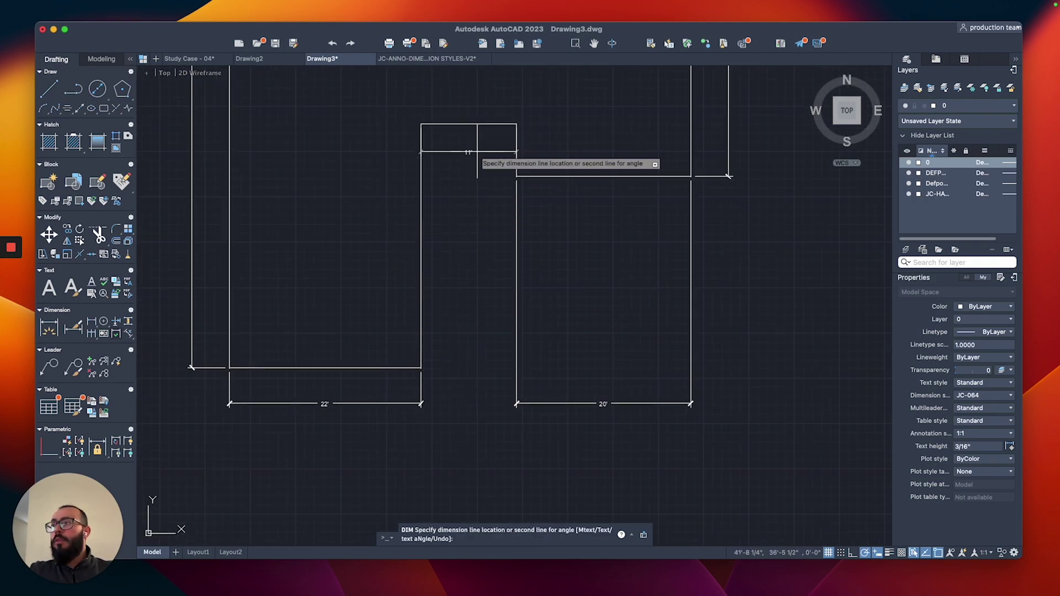
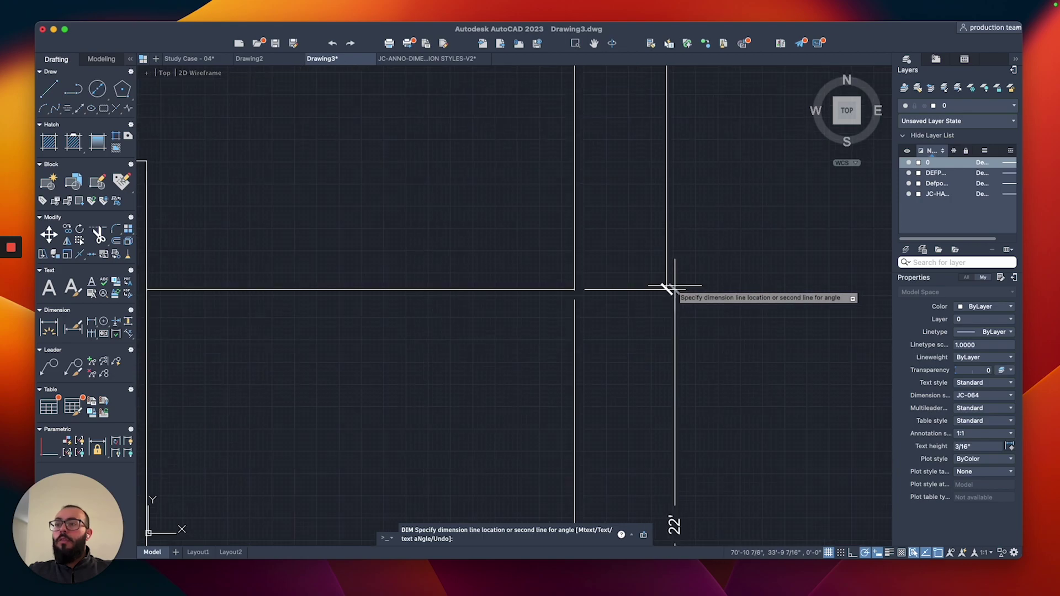
click(661, 287)
scroll(603, 325, down, 5)
scroll(603, 325, down, 3)
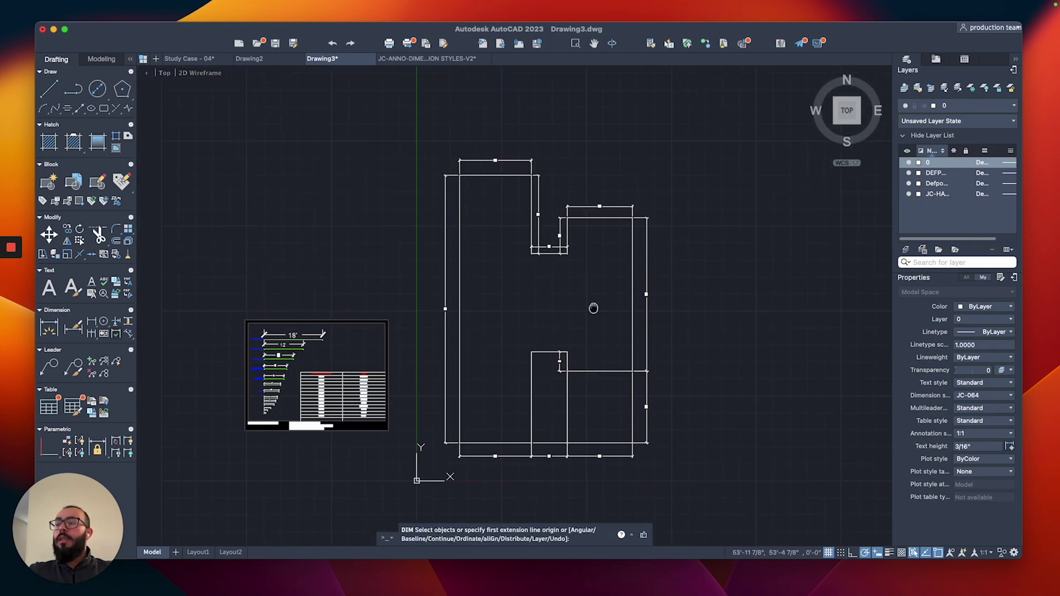
scroll(611, 230, up, 1)
scroll(589, 202, up, 2)
middle_drag(601, 179, 620, 253)
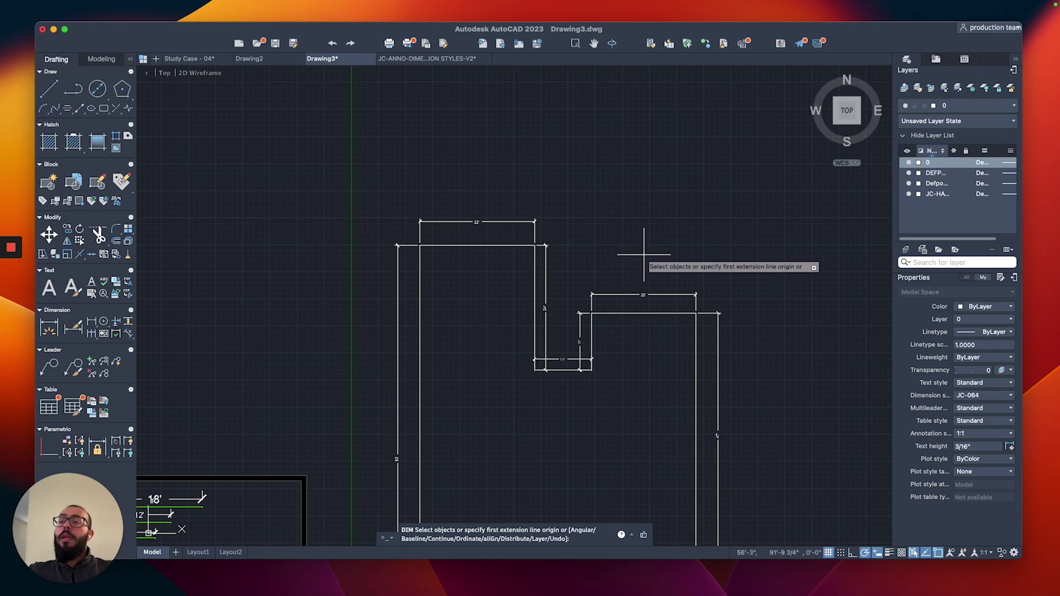
key(Escape)
Step: Stretch the east wing's north dimension line up to align with the dimension above the uppermost north edge
click(629, 283)
click(597, 305)
scroll(634, 249, up, 2)
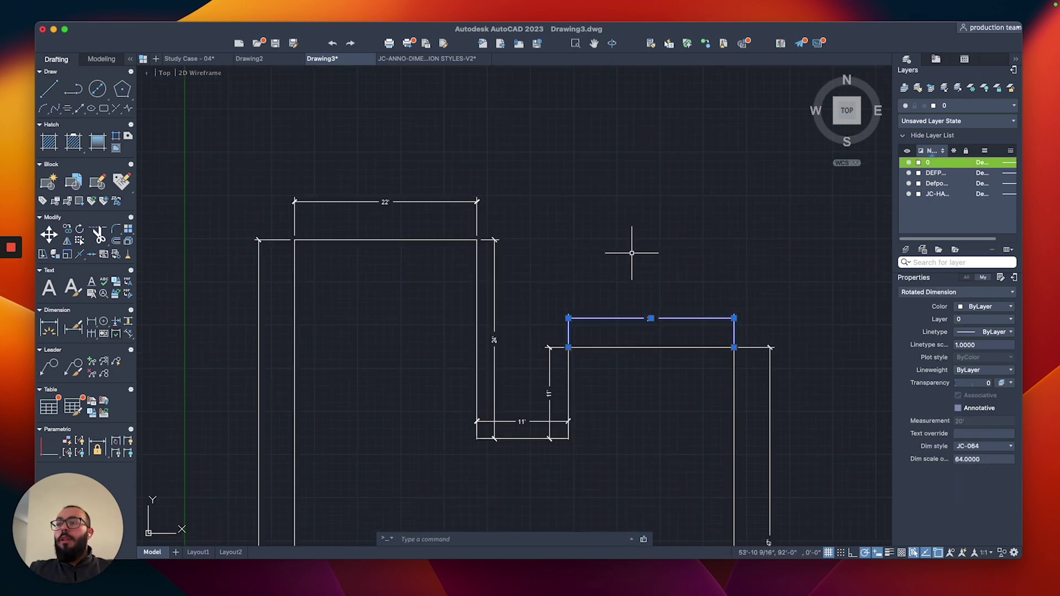
middle_drag(634, 248, 650, 277)
scroll(678, 303, up, 2)
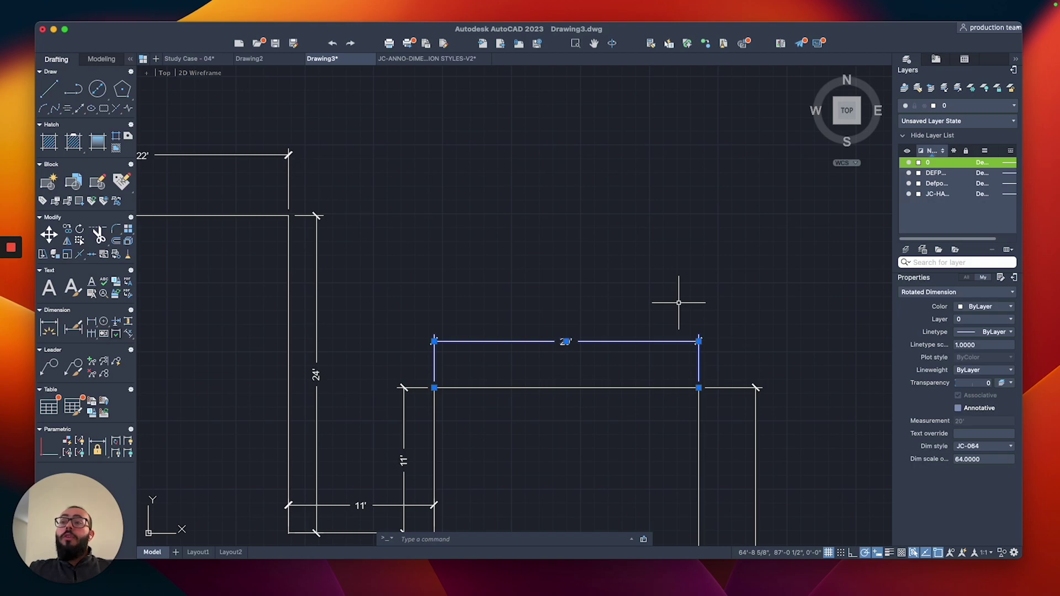
middle_drag(569, 302, 589, 339)
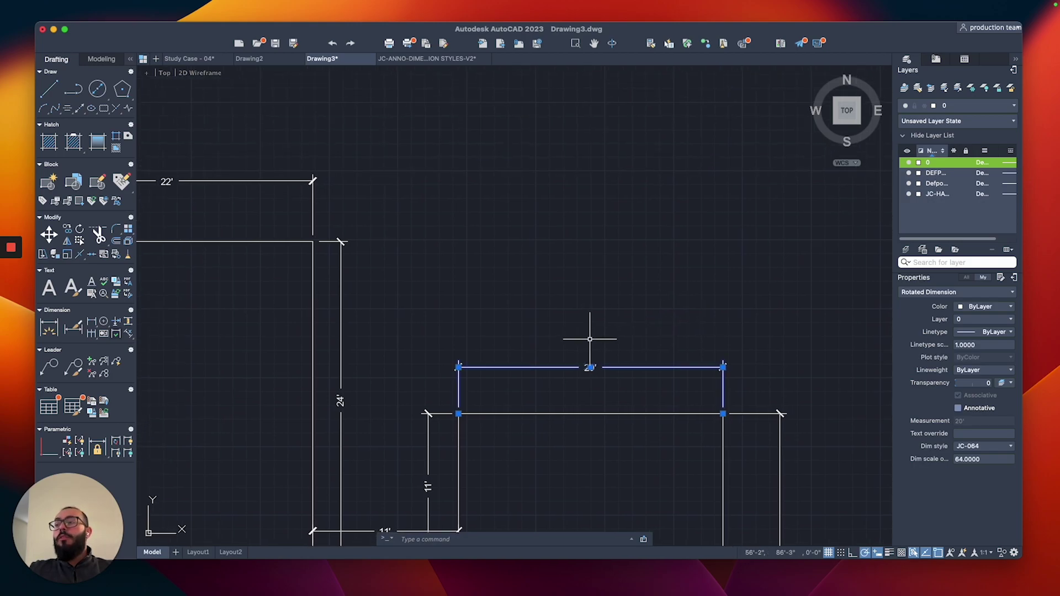
click(458, 367)
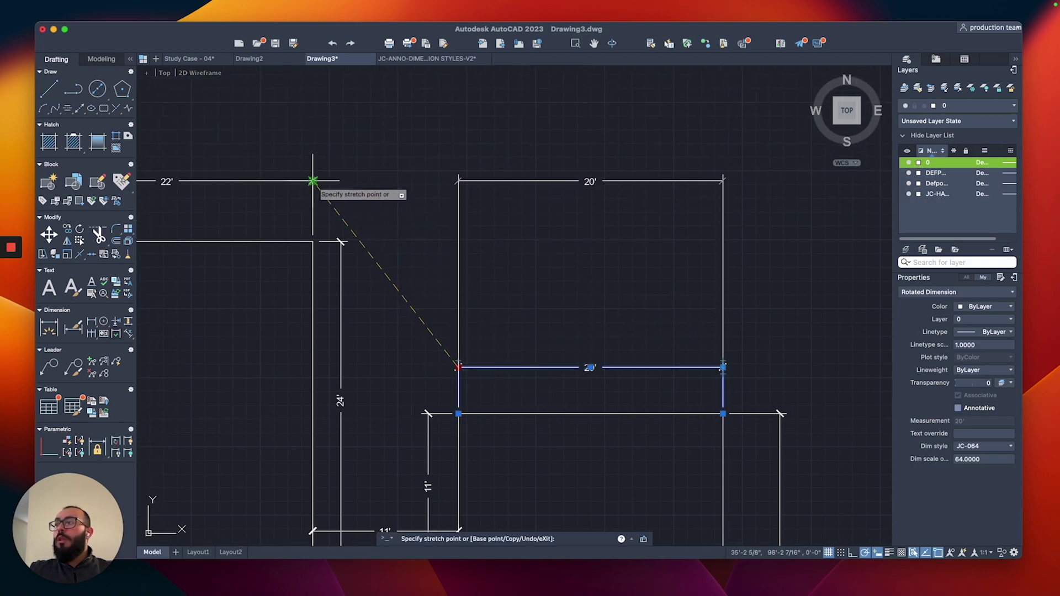
click(312, 180)
scroll(451, 431, down, 2)
key(Escape)
middle_drag(419, 383, 457, 386)
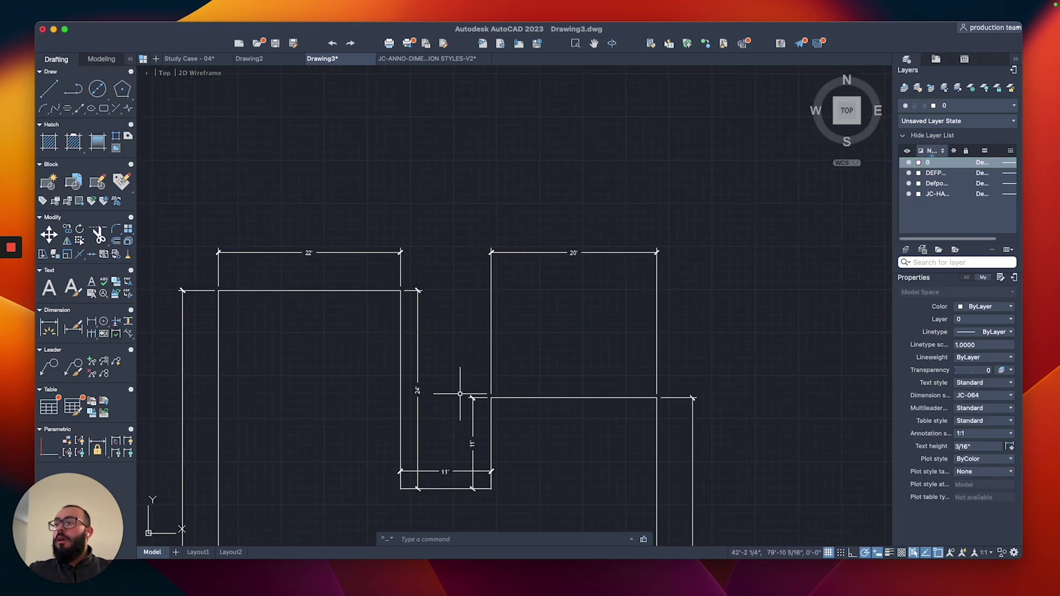
Step: Move the north notch's width dimension from the notch floor's west corner up to the outline's uppermost north edge
click(458, 436)
click(438, 479)
text(m)
key(Return)
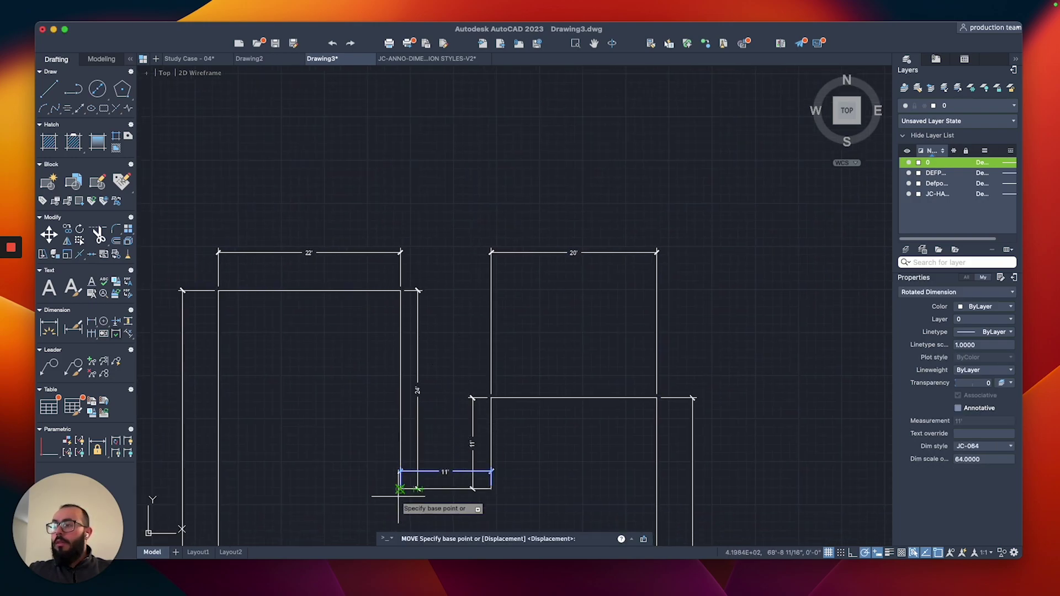
click(401, 489)
click(414, 285)
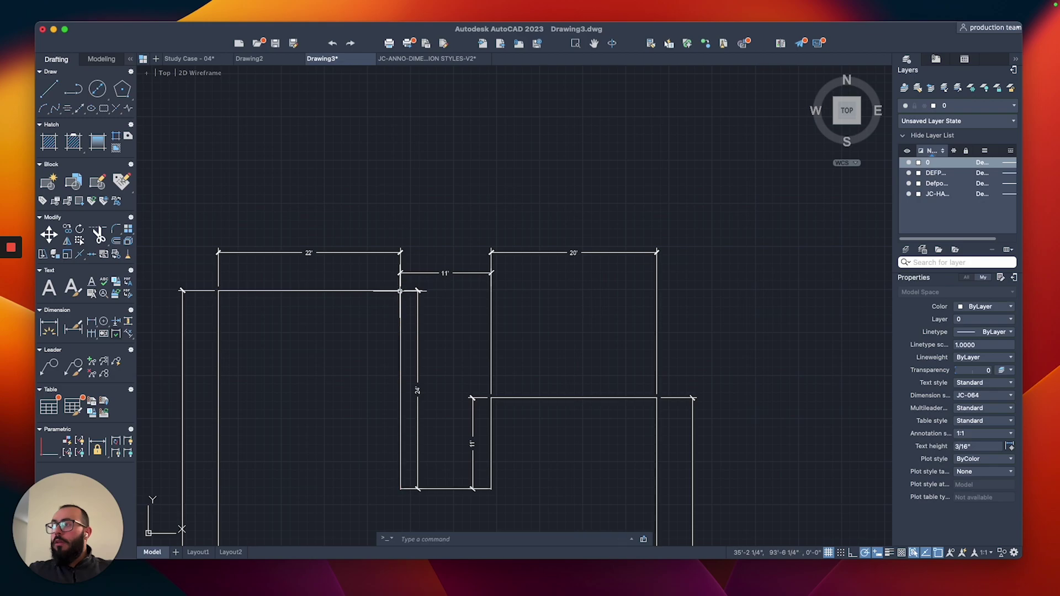
Step: Stretch the moved notch-width dimension line into line with the two neighbouring north dimensions
scroll(425, 281, up, 2)
click(470, 281)
click(383, 281)
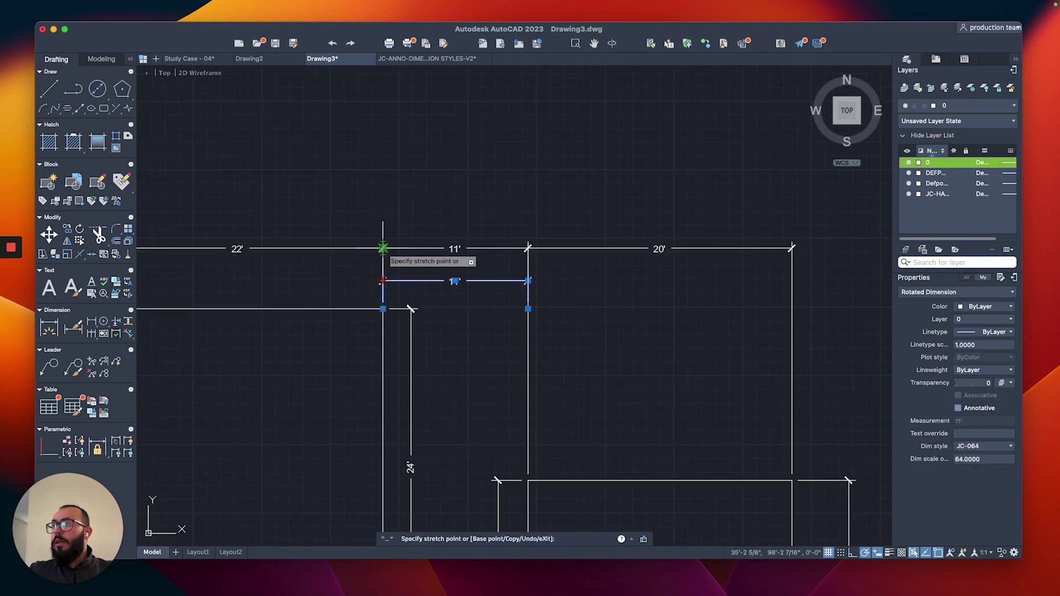
click(388, 249)
key(Escape)
scroll(516, 367, down, 2)
Step: Shorten the east extension line of the east wing's south dimension by moving its origin down to the outline's south edge level
middle_drag(459, 404, 480, 326)
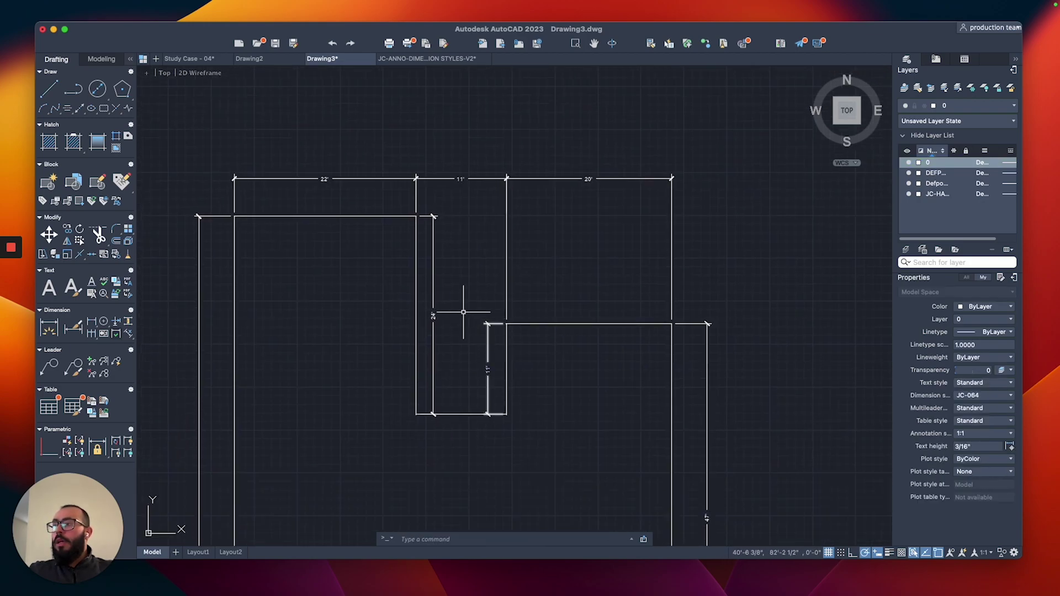
scroll(433, 274, down, 4)
scroll(507, 320, up, 2)
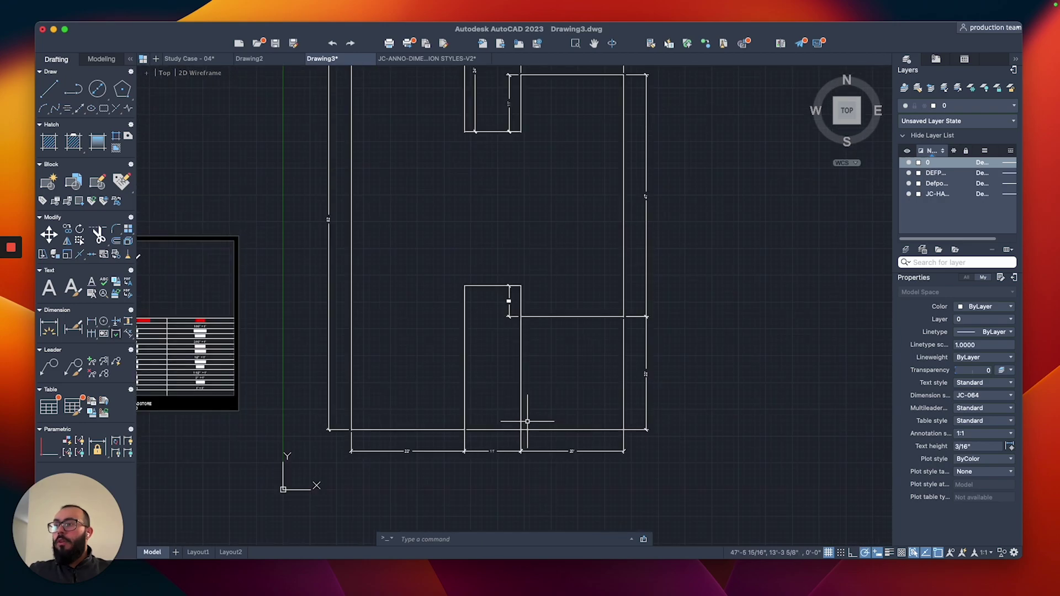
click(610, 359)
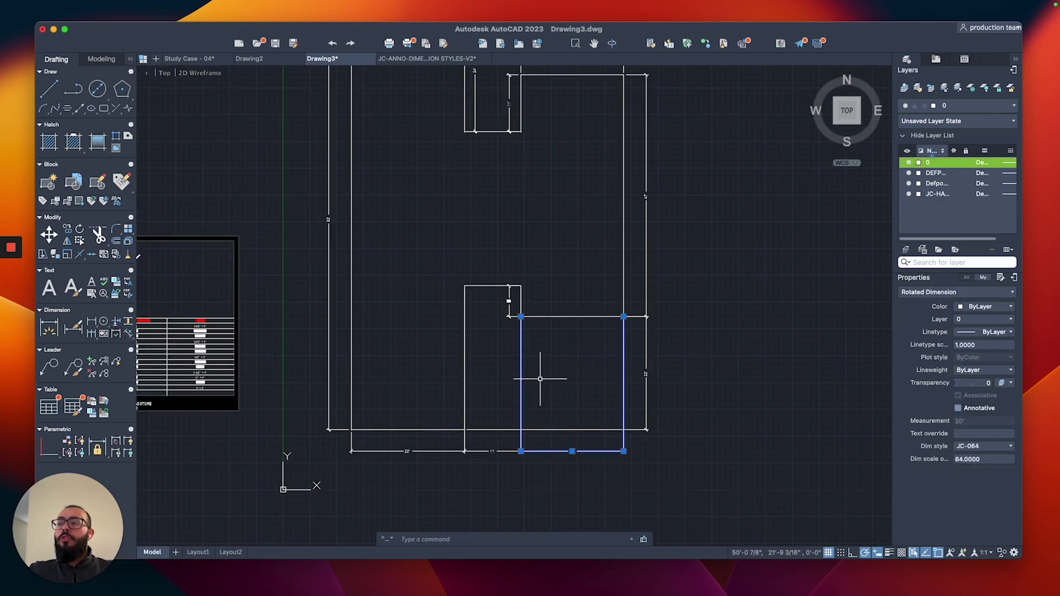
scroll(539, 379, up, 2)
middle_drag(611, 331, 658, 283)
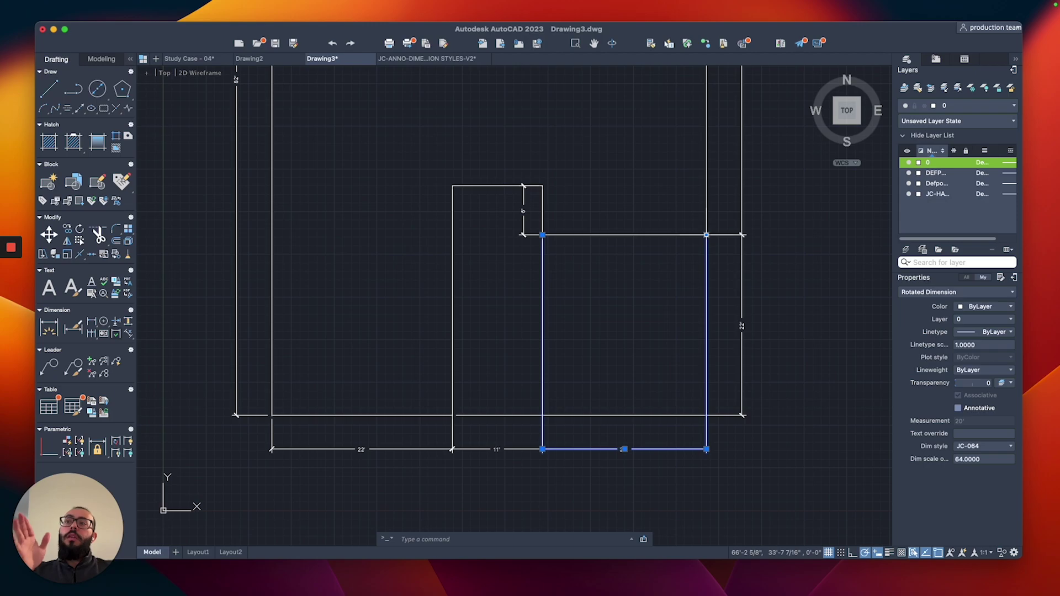
click(706, 235)
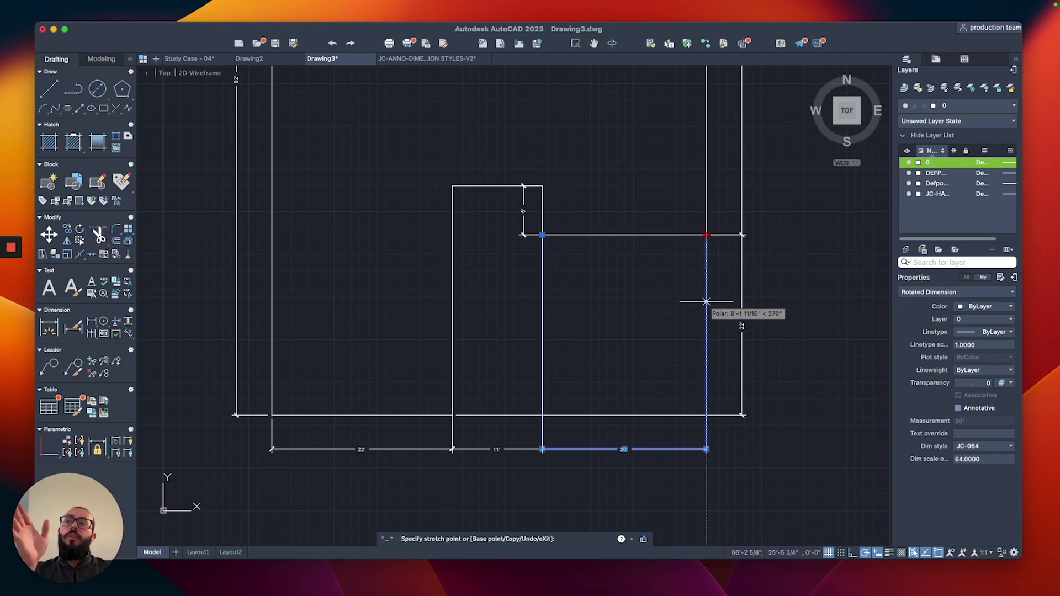
click(704, 414)
Step: Shorten the extension lines shared by the south notch-width and east wing dimensions by moving both origins to the south edge level
click(542, 281)
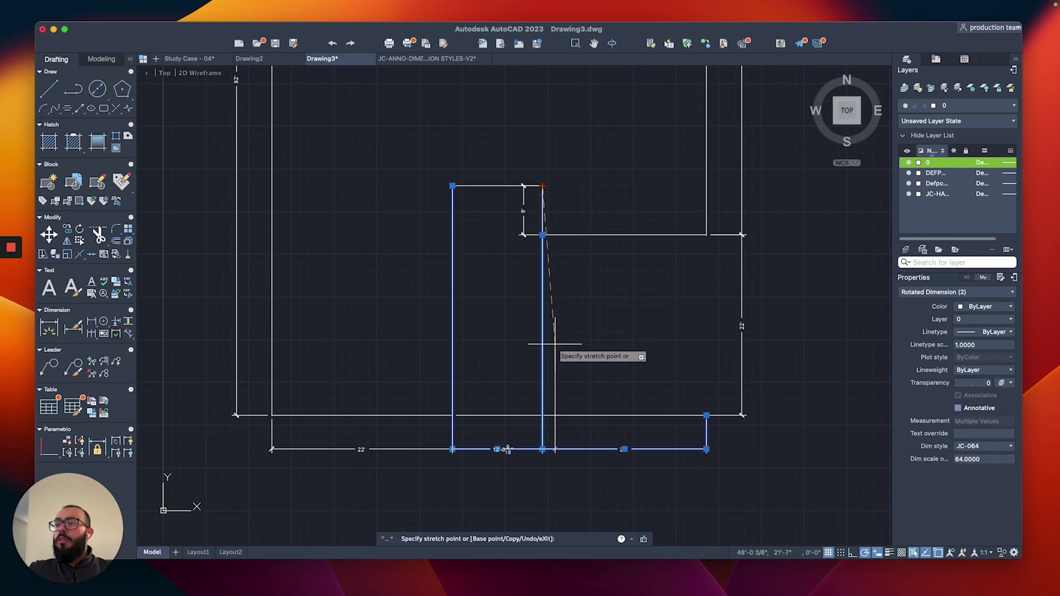
click(542, 415)
key(Escape)
click(529, 283)
click(529, 283)
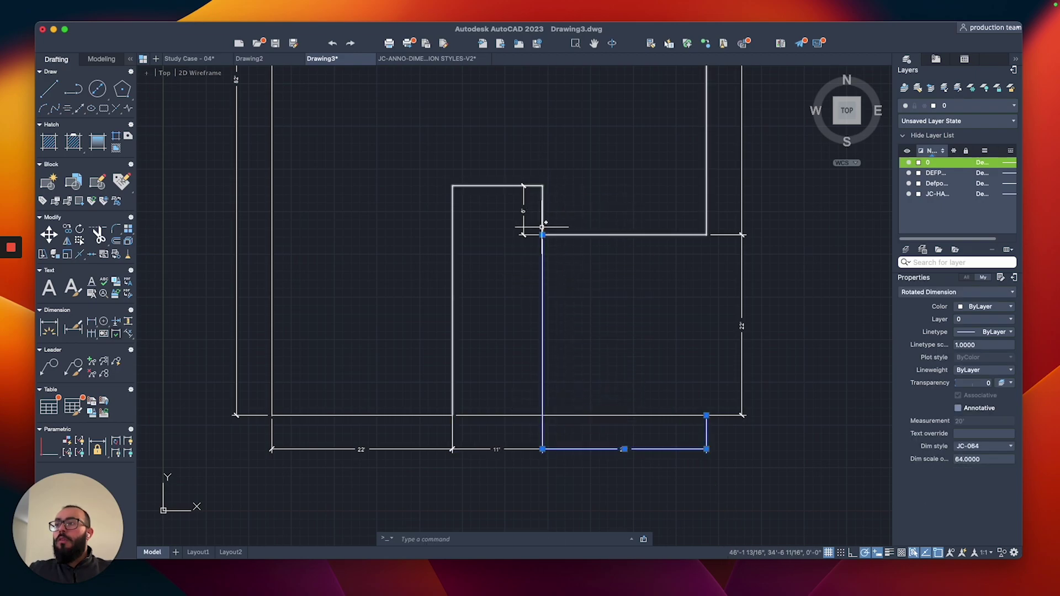
click(542, 235)
click(542, 414)
key(Escape)
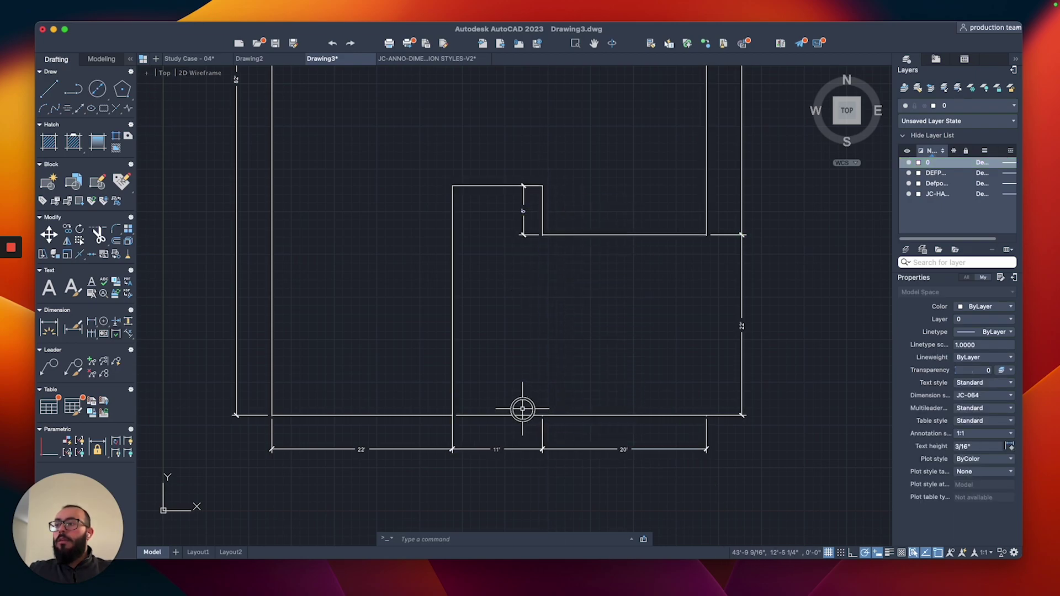
Step: Shorten the lower extension line of the southeast vertical dimension by moving its origin directly below the east wing's east edge
click(474, 416)
click(742, 416)
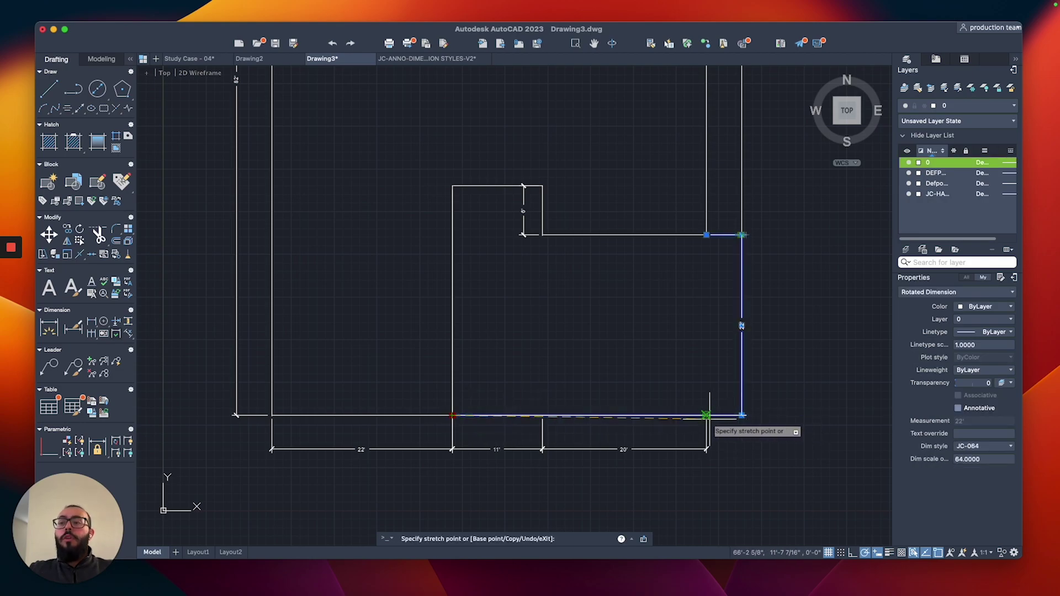
click(710, 421)
key(Escape)
scroll(618, 354, down, 5)
scroll(609, 256, up, 5)
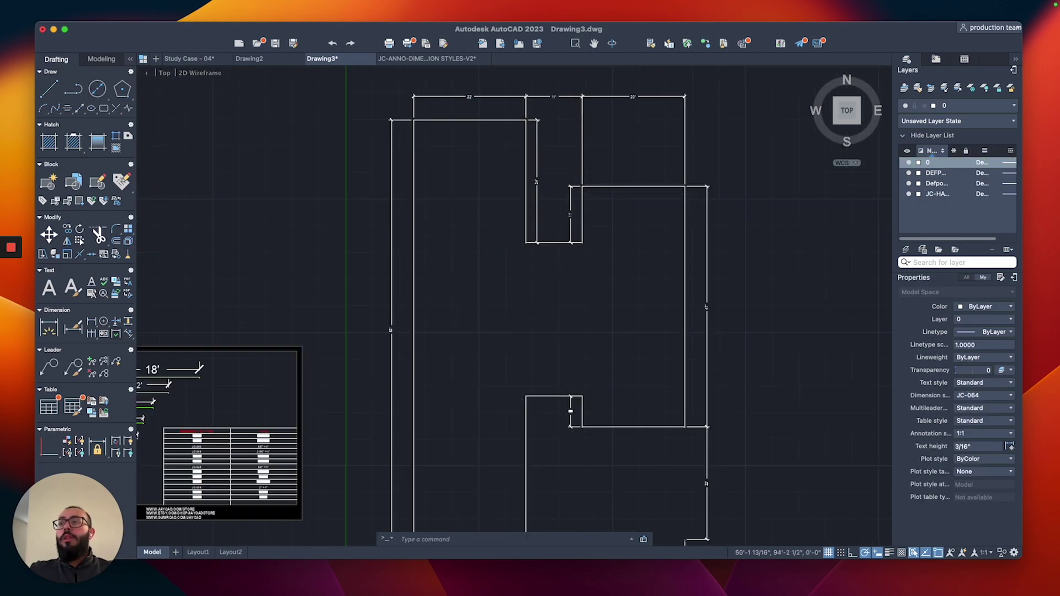
Step: Shorten both extension lines of the east wing's north dimension by moving their origins up to the uppermost north edge level
middle_drag(710, 142, 714, 225)
click(700, 312)
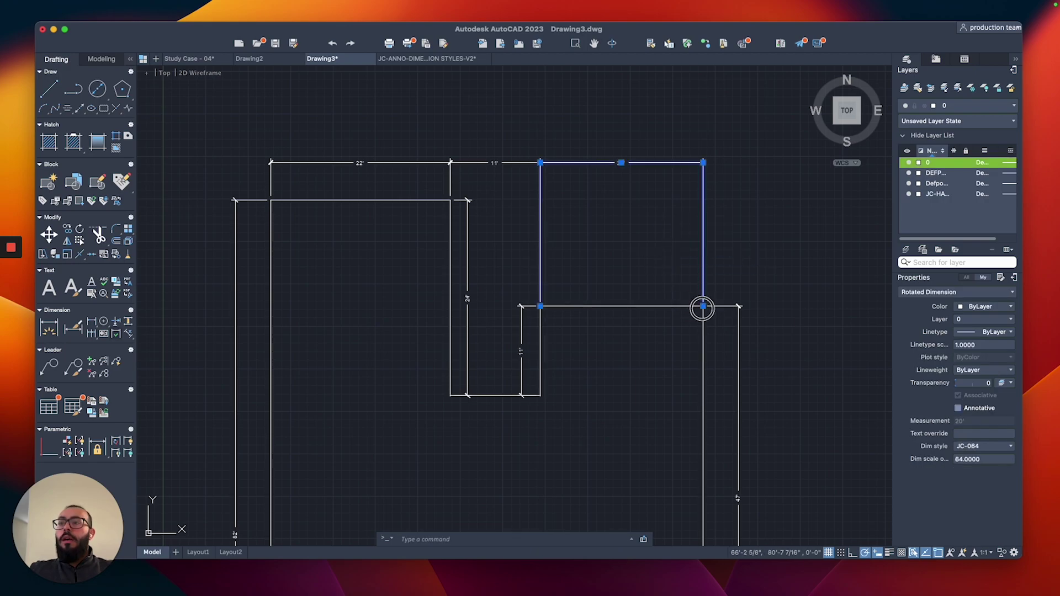
click(703, 307)
click(702, 200)
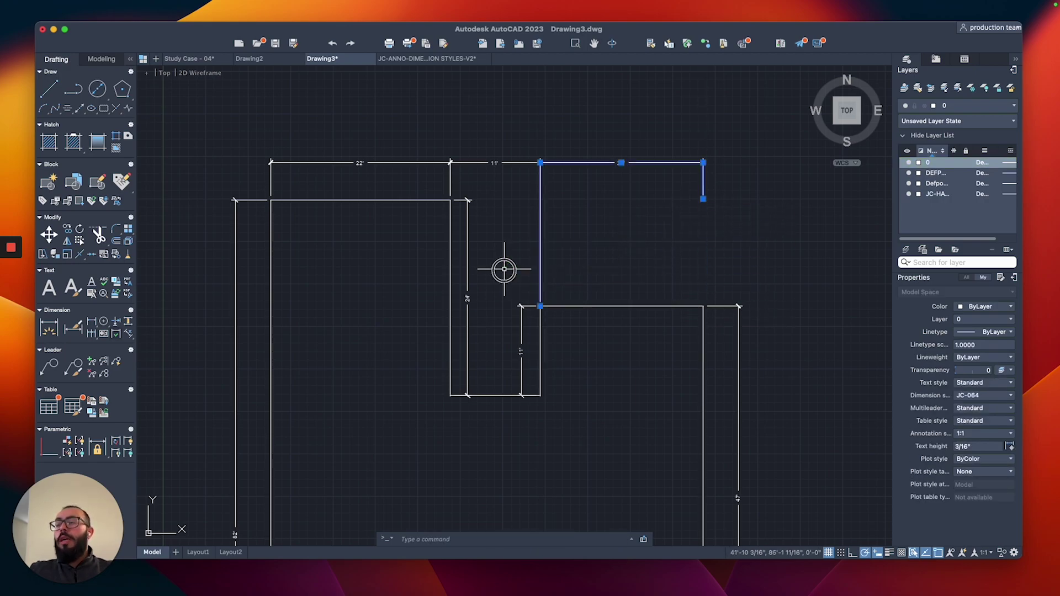
click(540, 200)
scroll(540, 199, down, 8)
scroll(494, 282, up, 4)
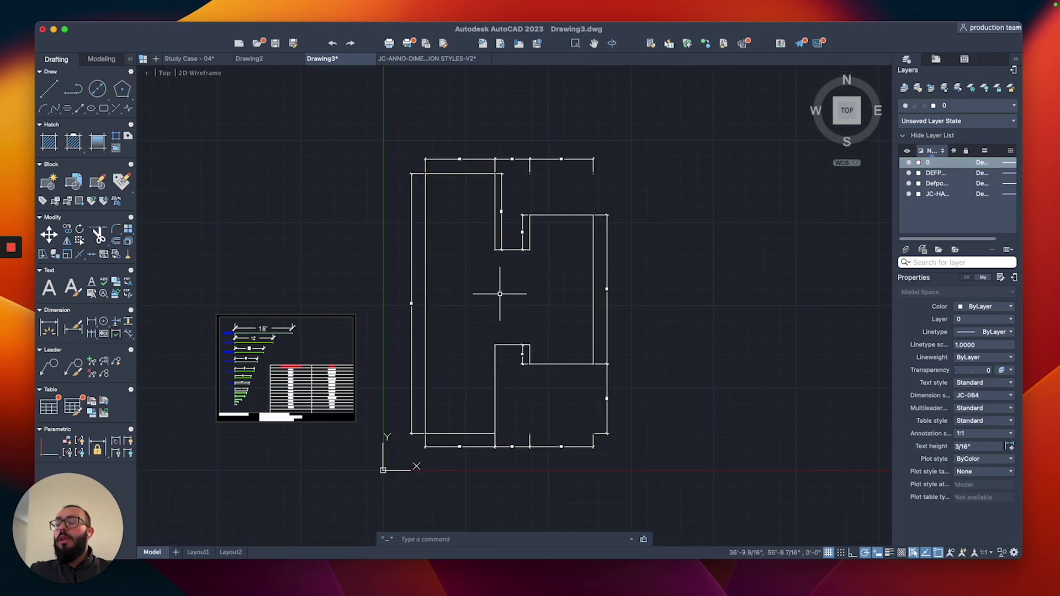
scroll(491, 376, up, 3)
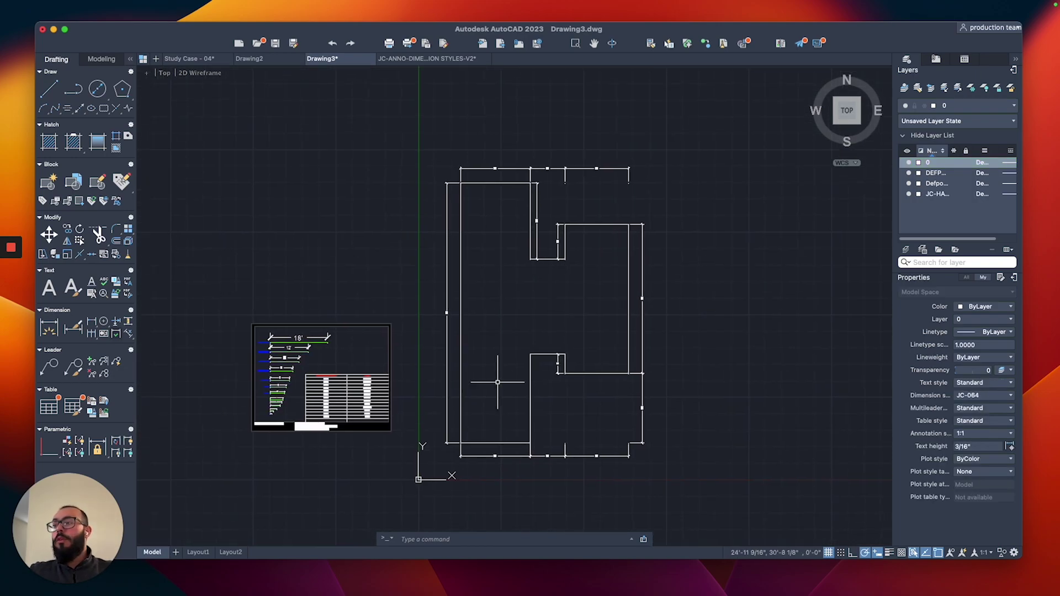
scroll(500, 399, up, 3)
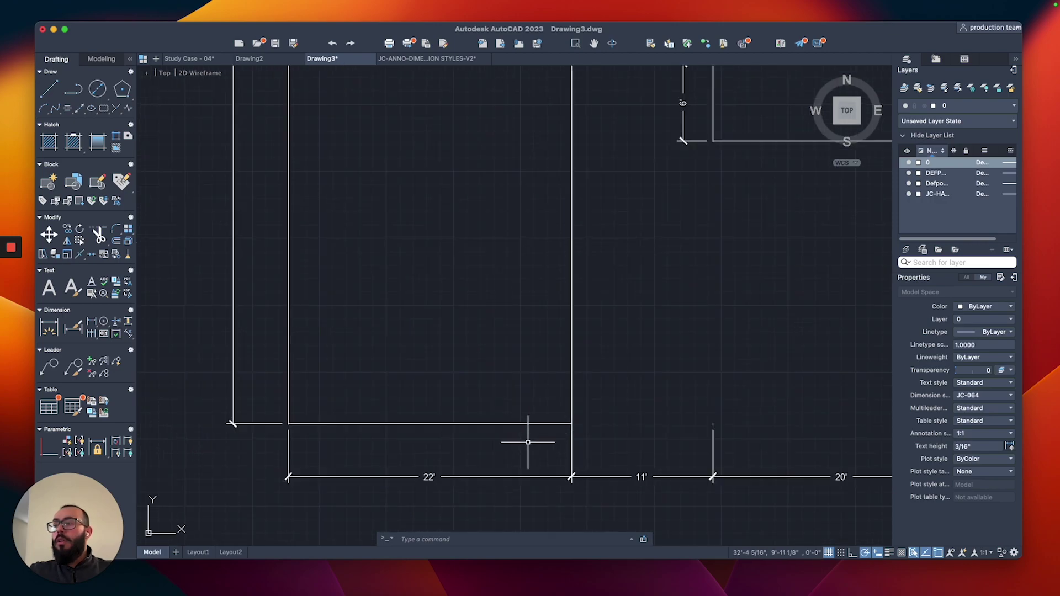
click(557, 442)
scroll(572, 217, down, 2)
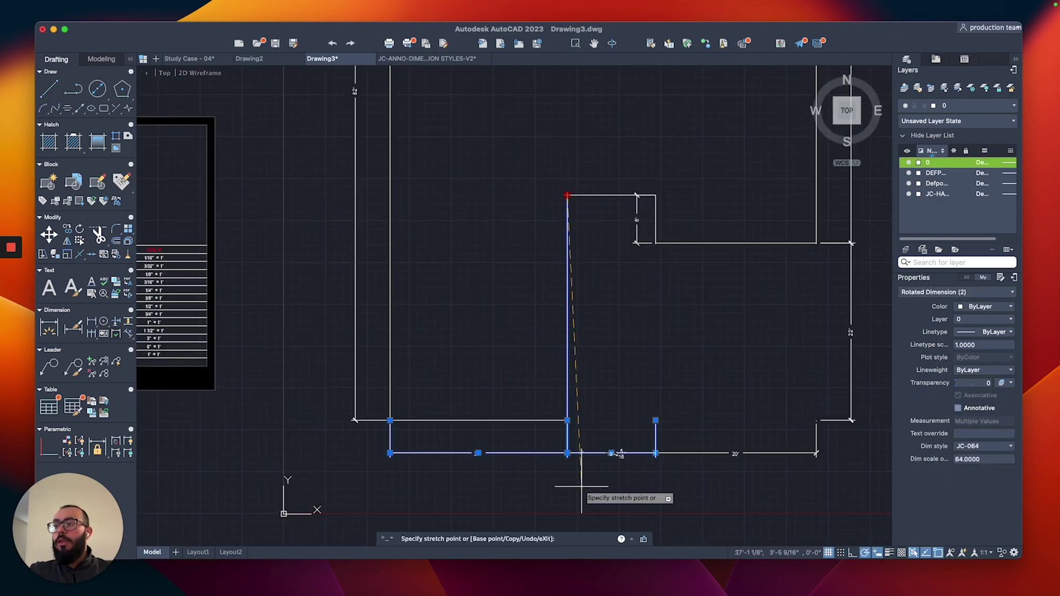
scroll(525, 379, down, 5)
key(Escape)
middle_drag(530, 376, 531, 376)
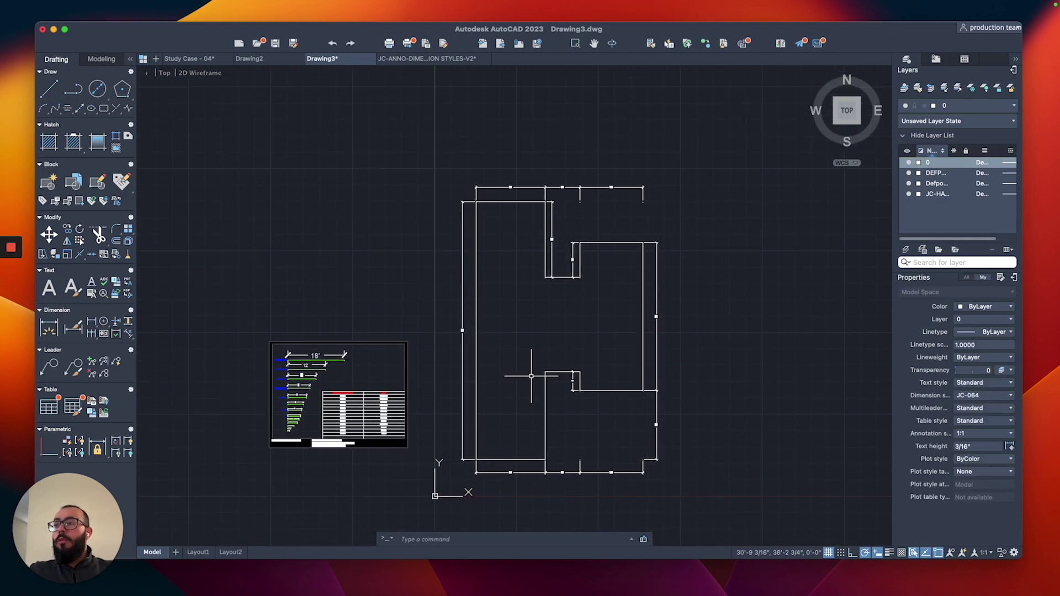